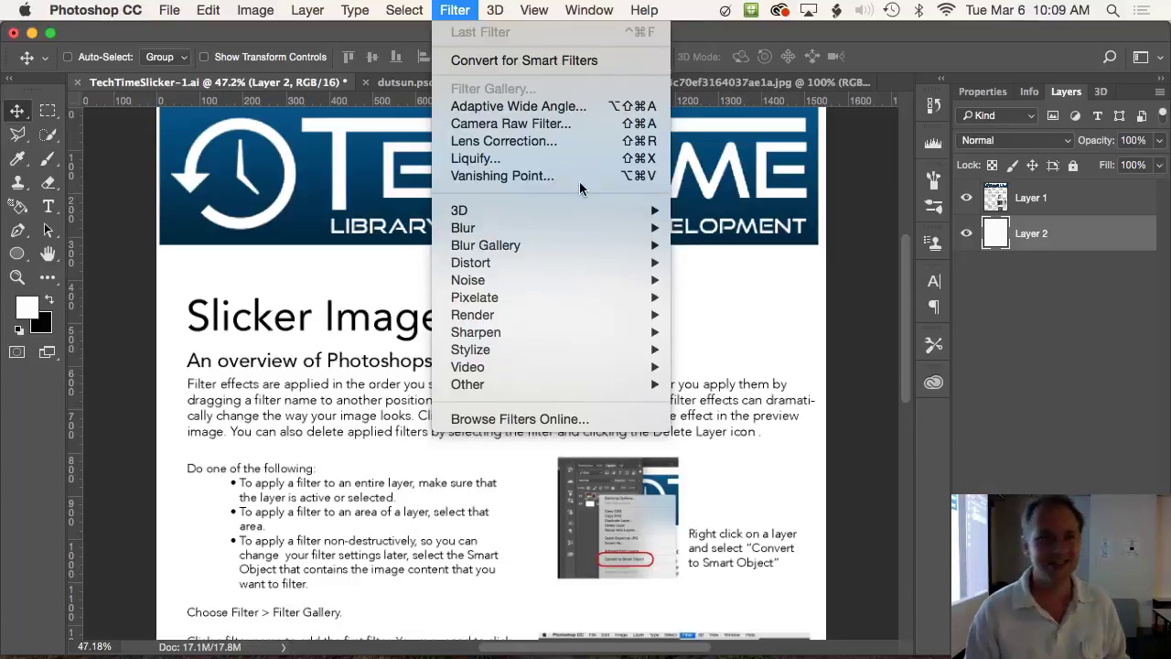
Step: Switch to the dutsun.psd document and duplicate the OG layer
click(462, 17)
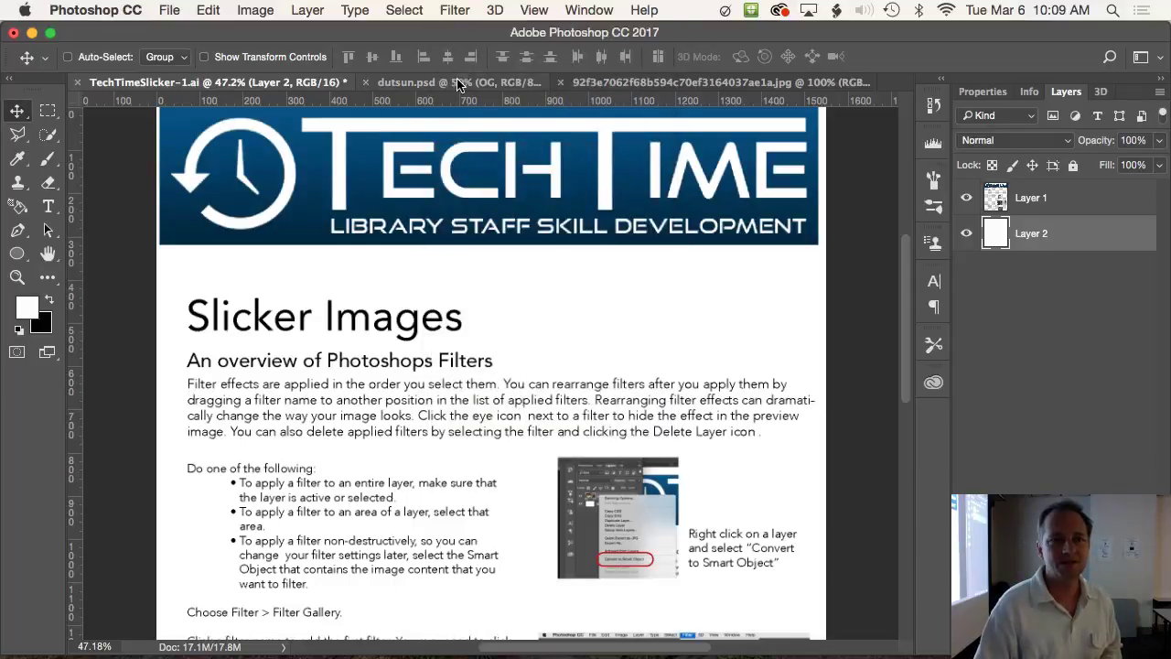
click(460, 82)
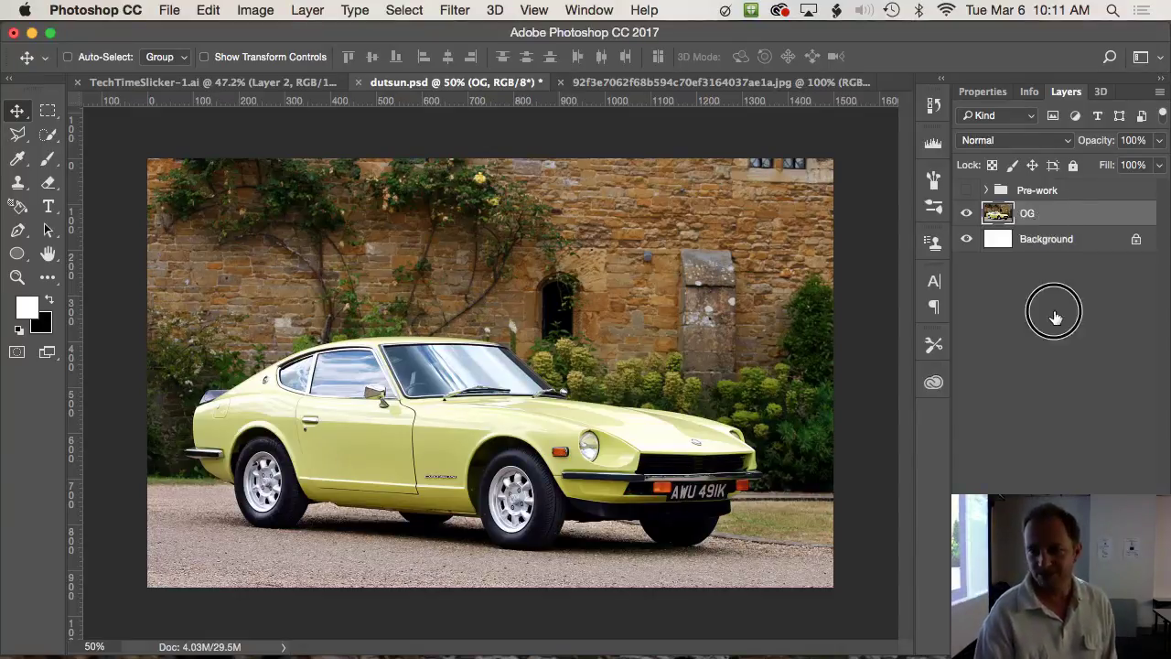
key(super+j)
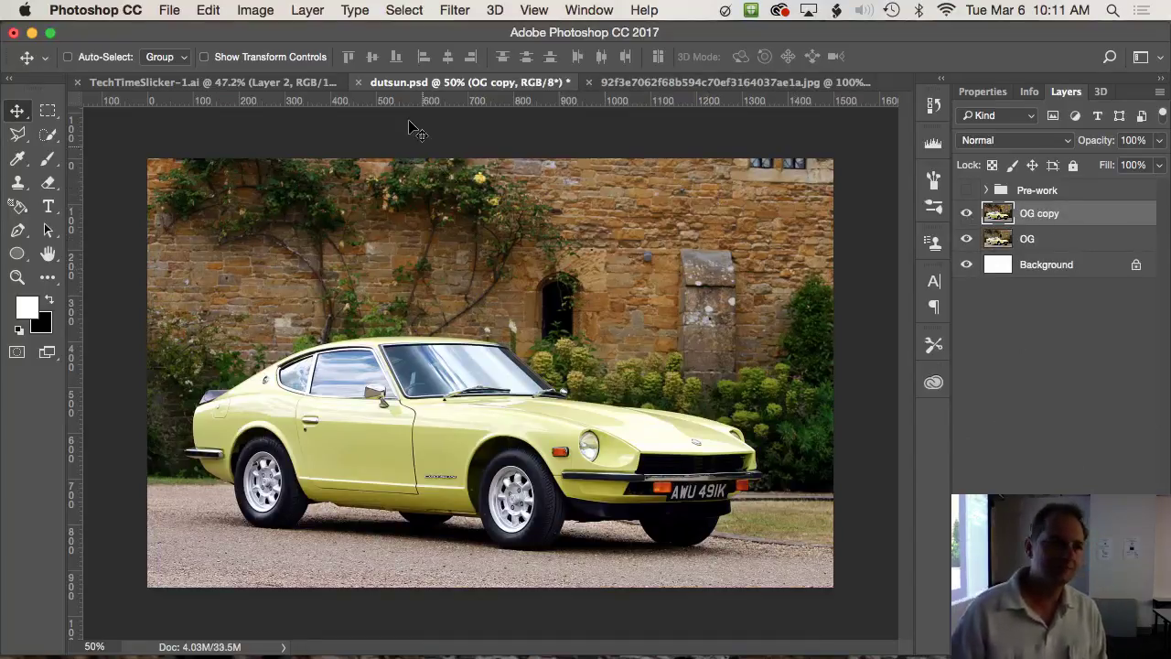
Step: Mask the OG copy layer with a Quick Selection of the car and check the cutout by temporarily hiding the OG layer
click(48, 135)
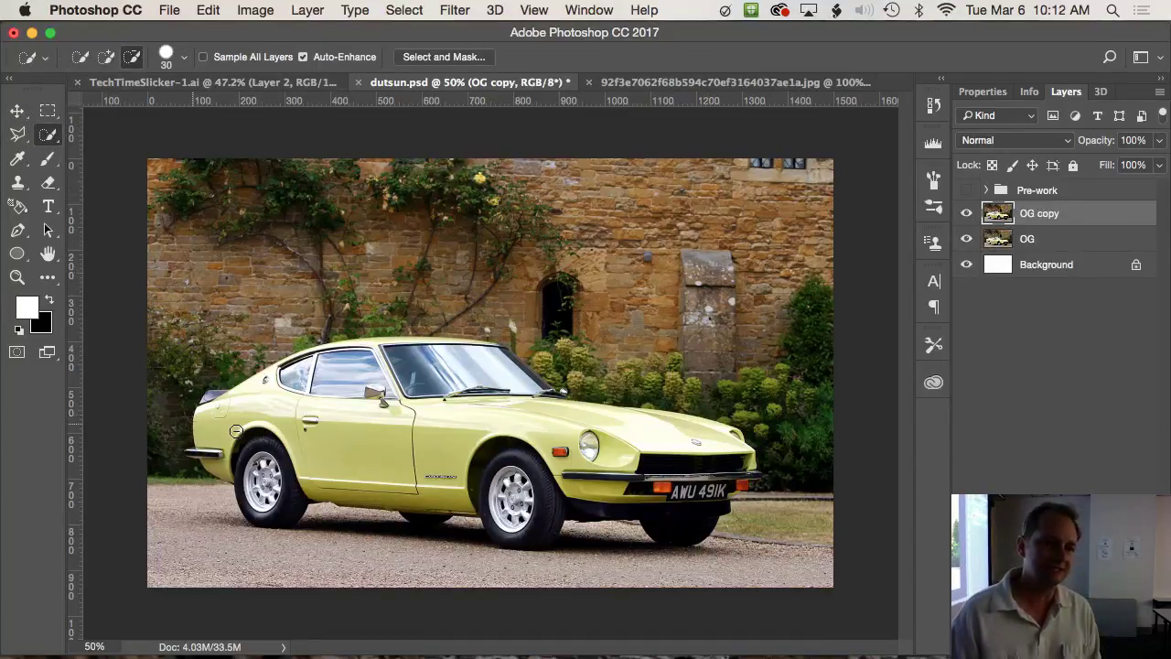
mouse_move(245, 422)
mouse_down()
mouse_move(276, 395)
mouse_move(321, 392)
mouse_move(366, 357)
mouse_move(409, 355)
mouse_move(577, 419)
mouse_move(553, 433)
mouse_move(559, 475)
mouse_move(519, 487)
mouse_move(503, 515)
mouse_move(444, 486)
mouse_move(282, 456)
mouse_move(272, 466)
mouse_move(535, 511)
mouse_move(535, 522)
mouse_move(653, 502)
mouse_move(693, 523)
mouse_move(633, 496)
mouse_move(550, 496)
mouse_up()
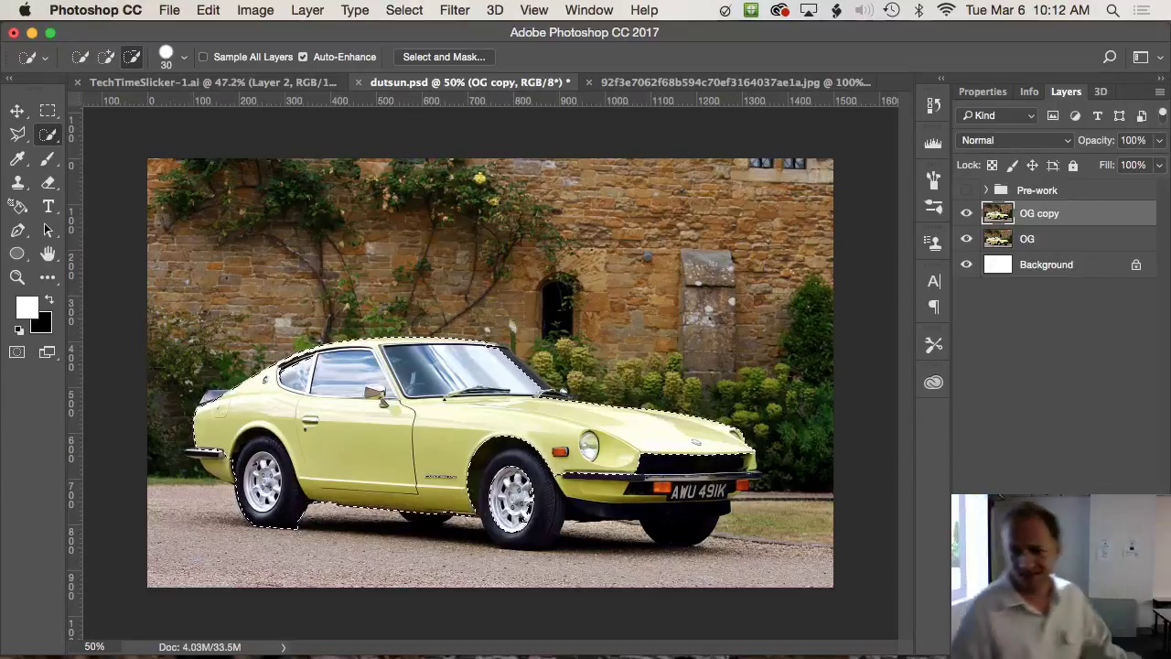
click(1039, 647)
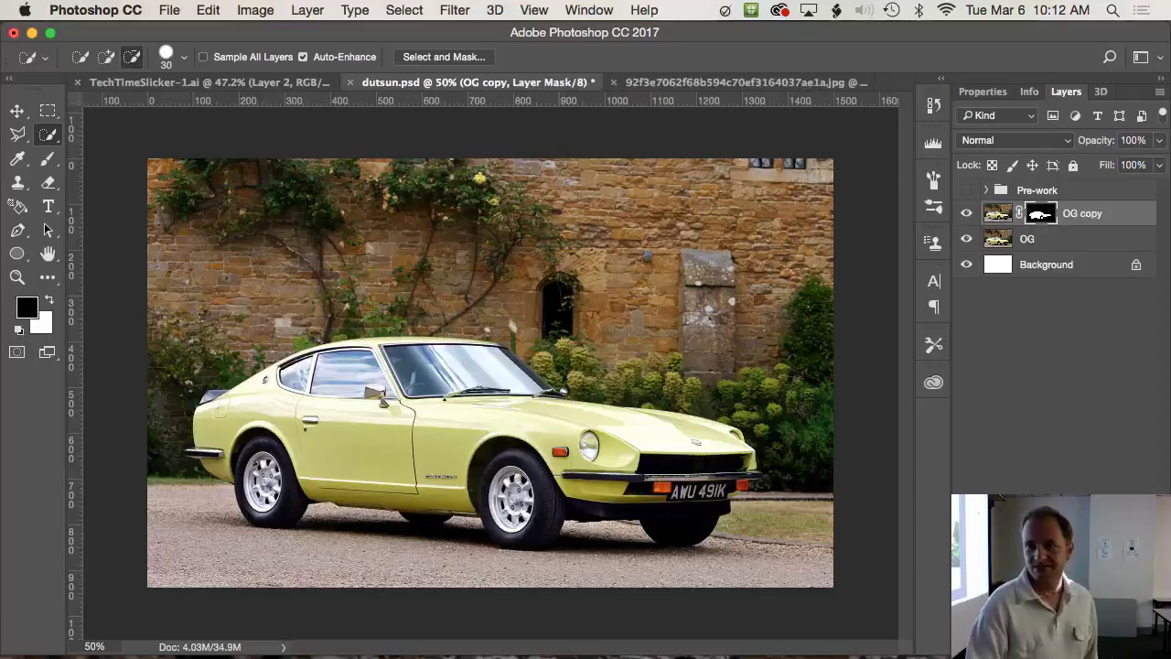
click(967, 239)
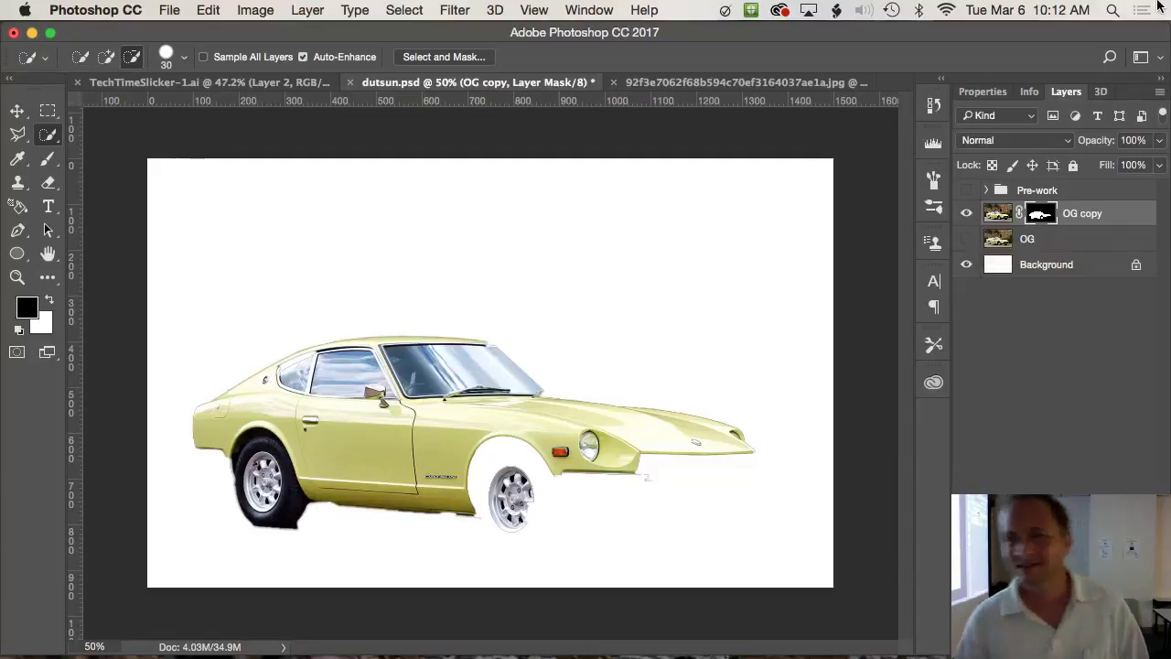
click(967, 239)
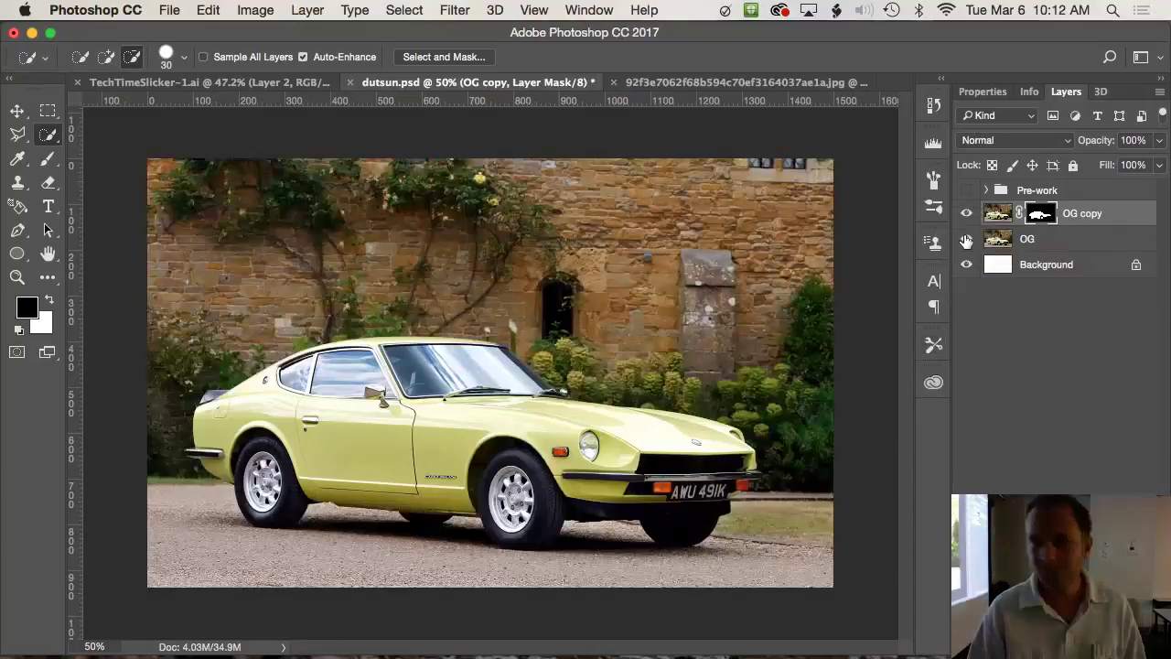
Step: Try to move the Masked layer out of the Pre-work group to just above the OG copy layer
click(984, 190)
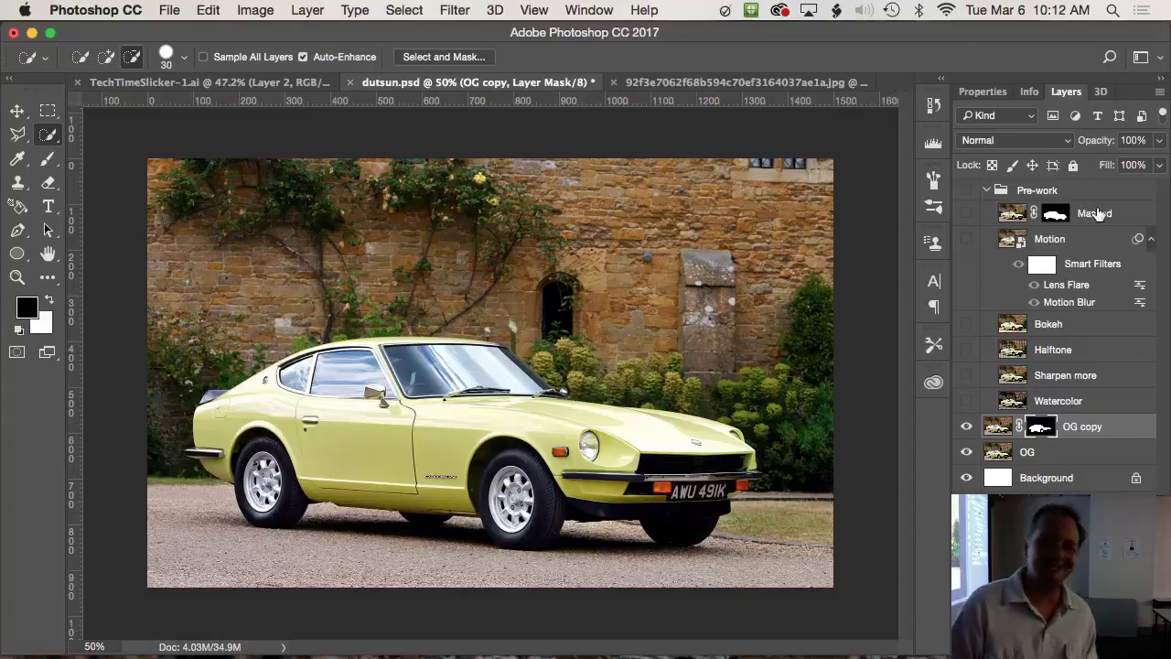
drag(1089, 214, 1039, 413)
click(985, 189)
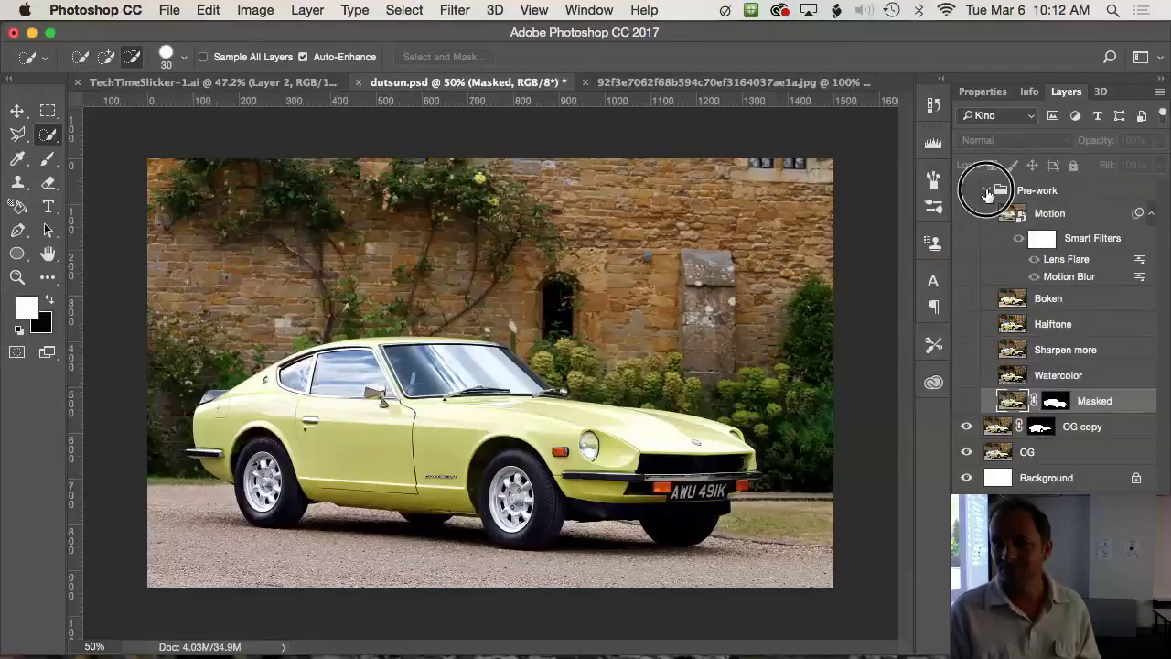
Step: Hide the OG copy and OG layers
click(971, 189)
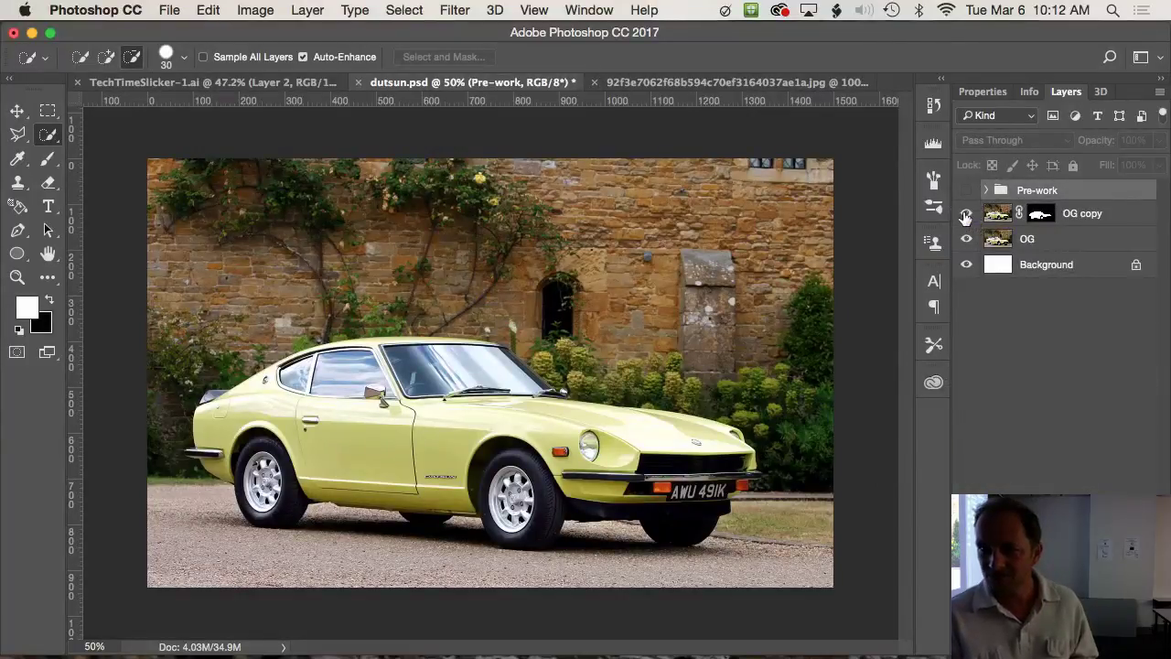
drag(967, 213, 966, 239)
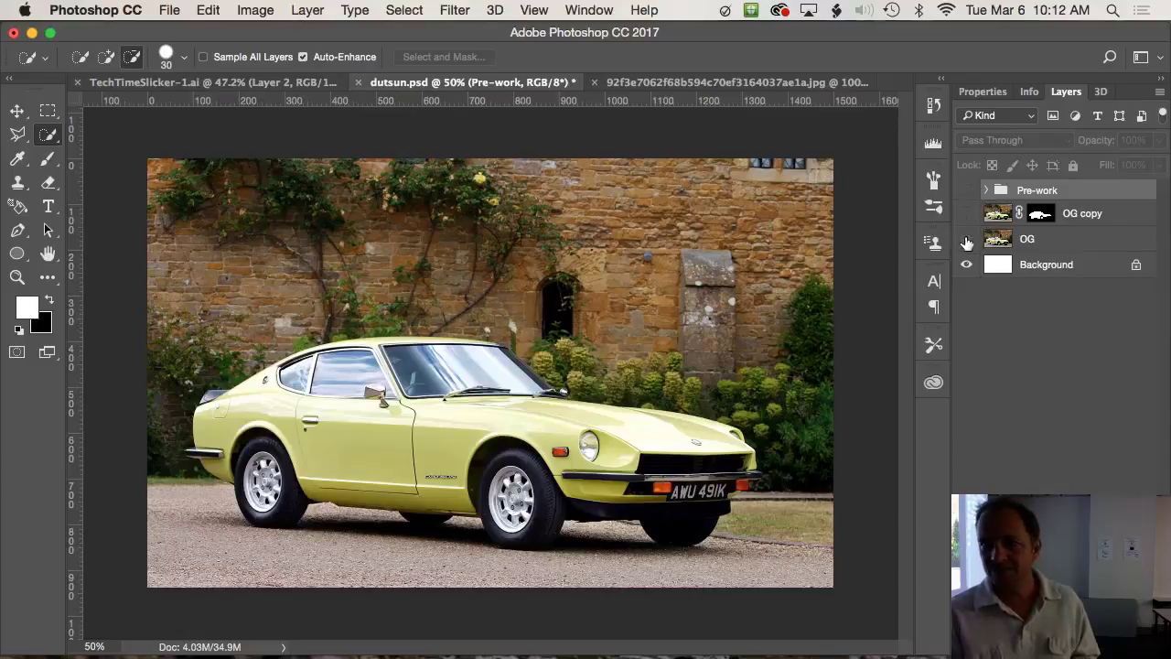
Step: Move the Masked layer out of the Pre-work group to between OG copy and OG, and make it visible
click(987, 189)
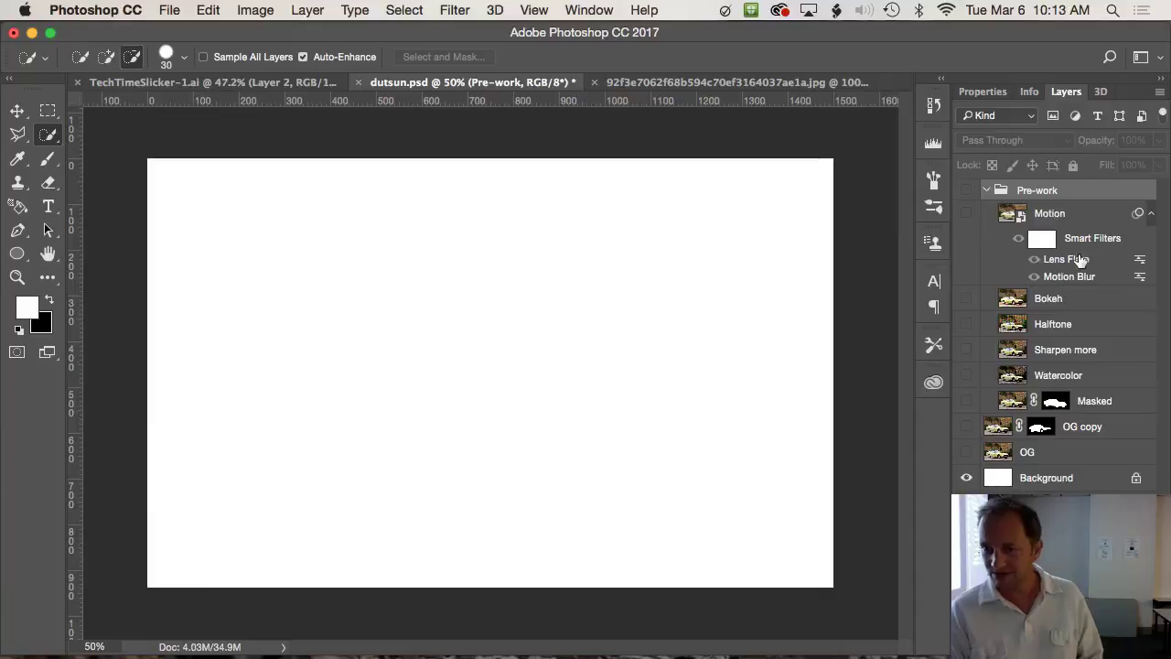
drag(1107, 405, 1082, 437)
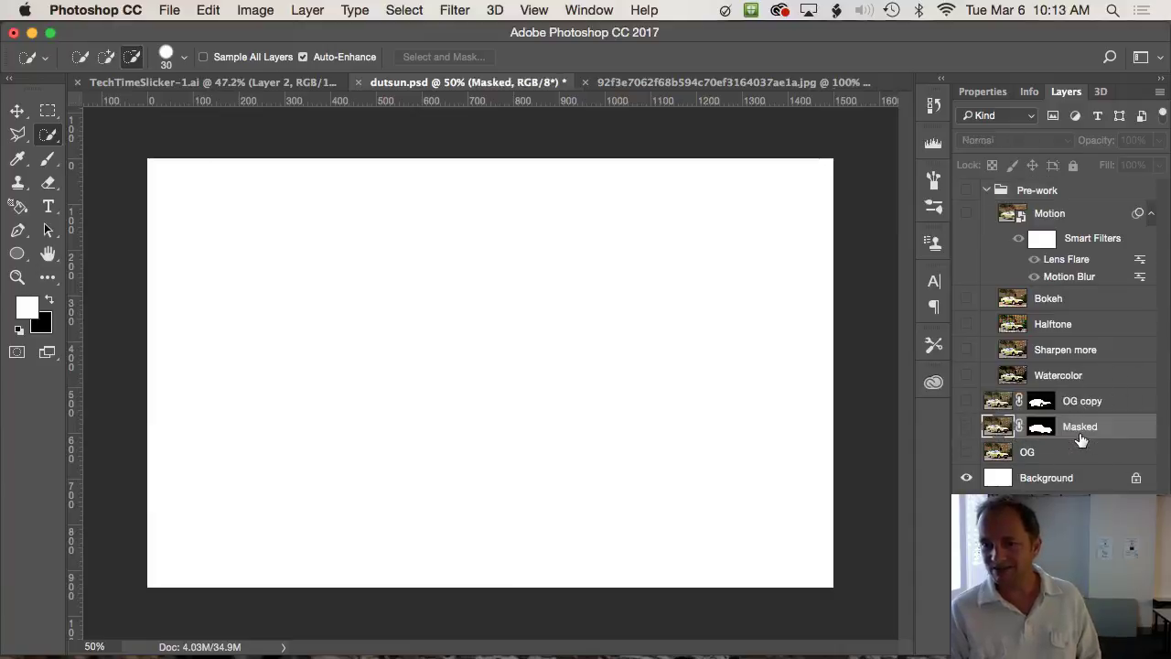
click(966, 426)
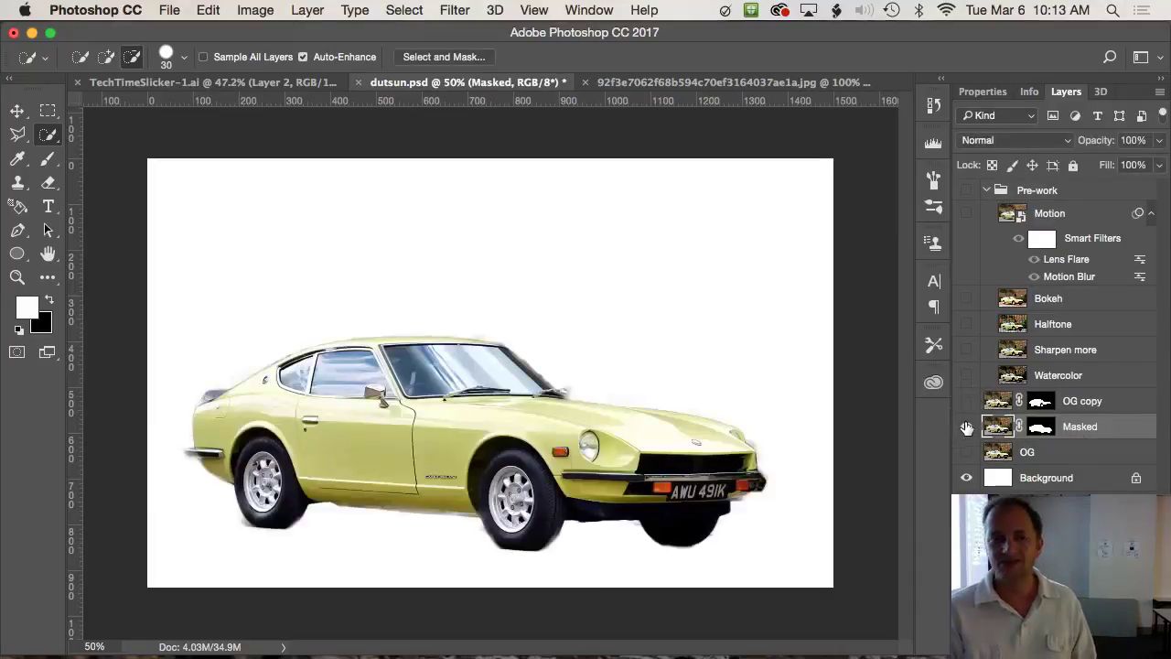
click(988, 190)
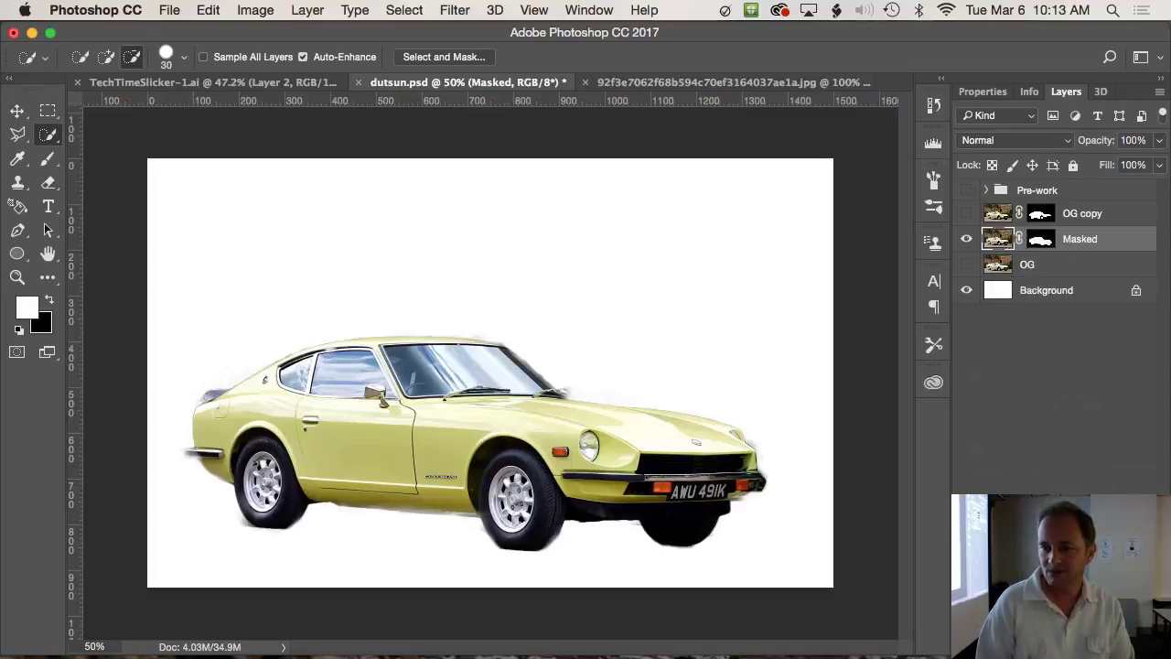
Step: Duplicate the OG layer and make the copy visible beneath the Masked layer
key(super+j)
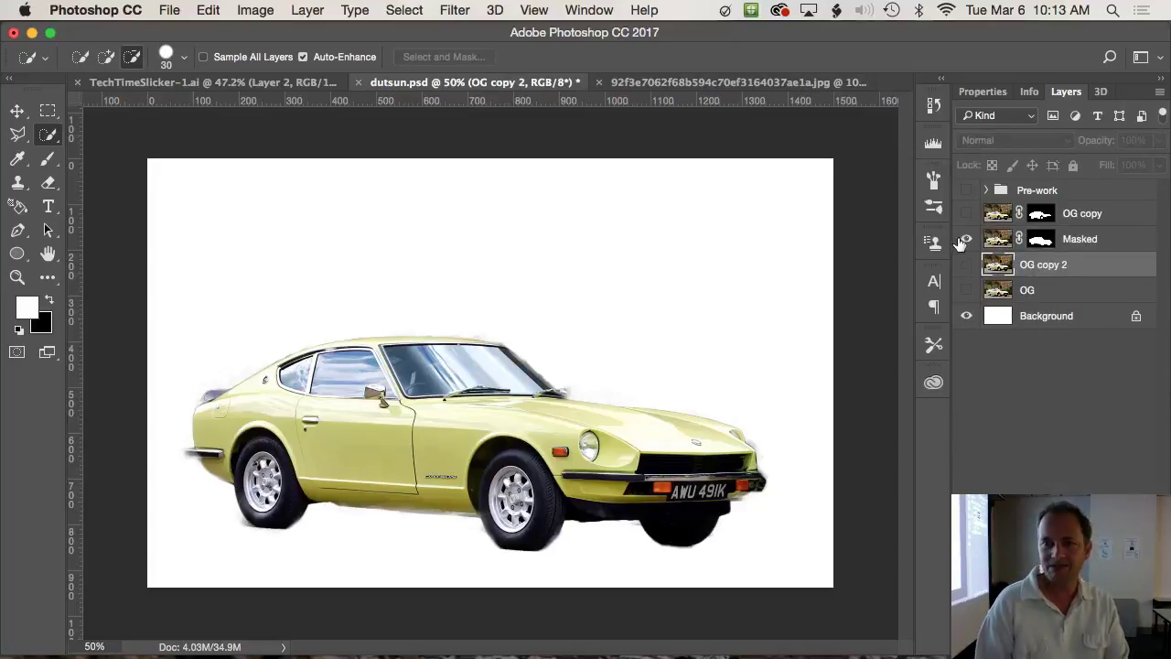
click(968, 264)
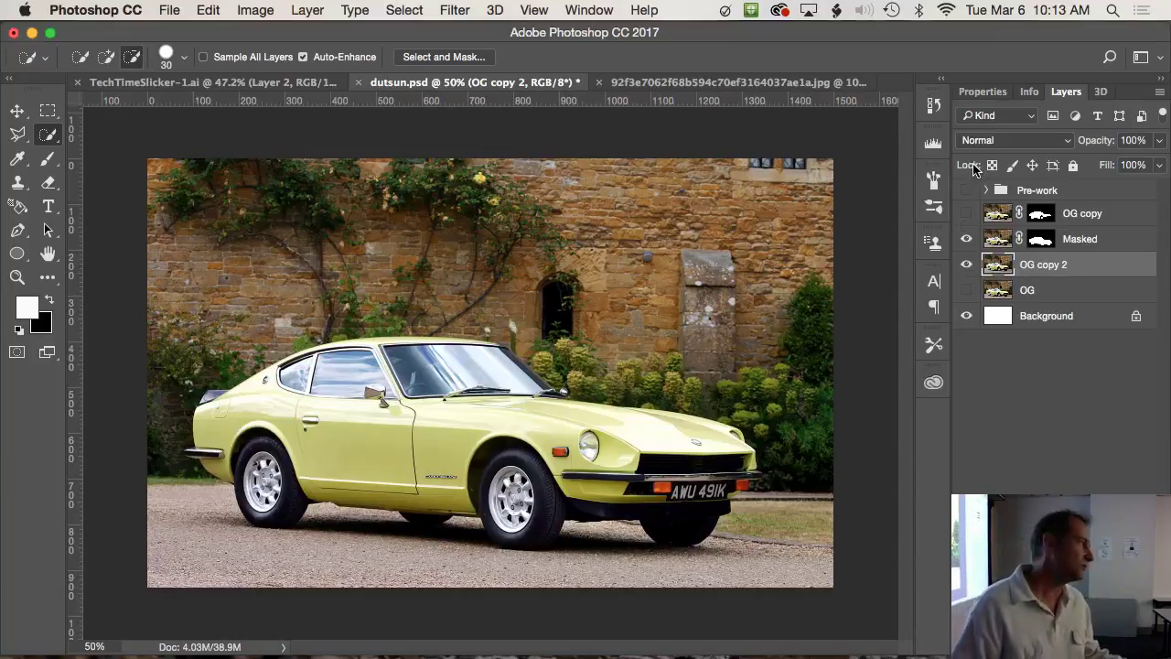
Step: Start a Motion Blur filter on the OG copy 2 layer and set its angle to -5°
click(448, 9)
mouse_move(492, 233)
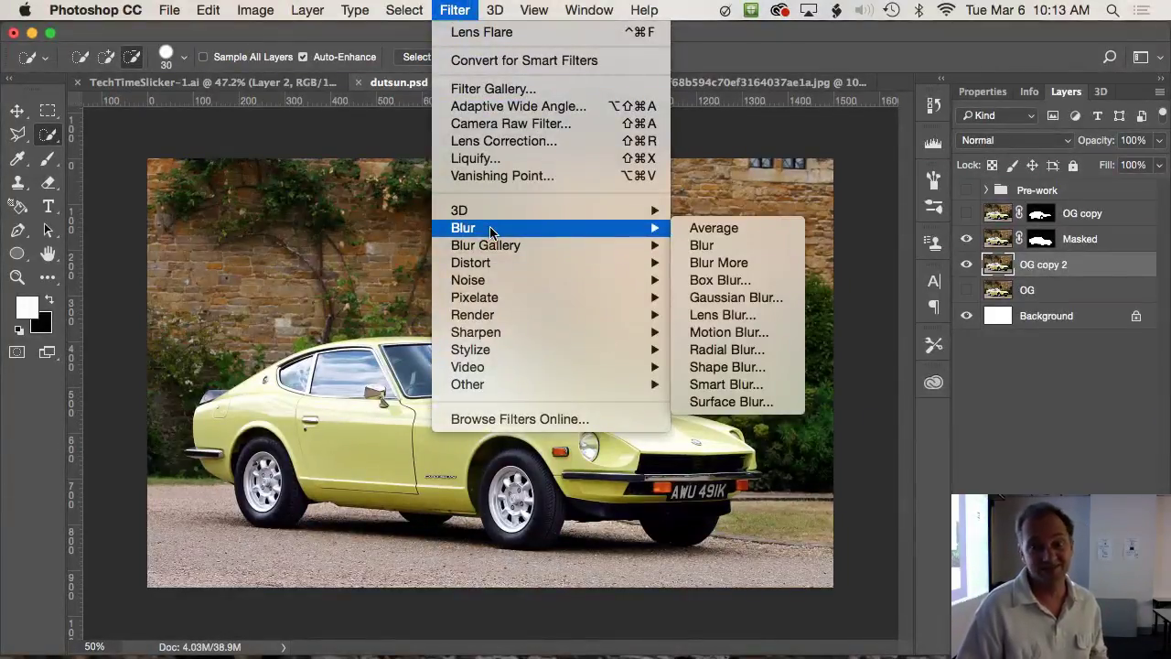
click(696, 333)
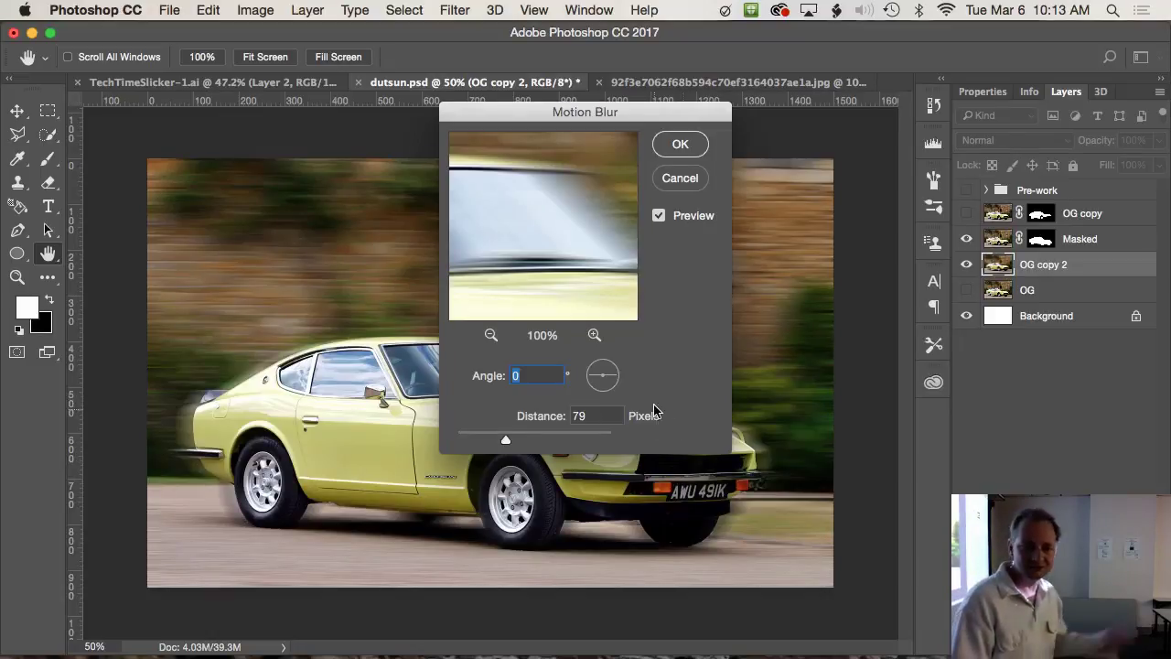
click(610, 377)
drag(611, 376, 604, 370)
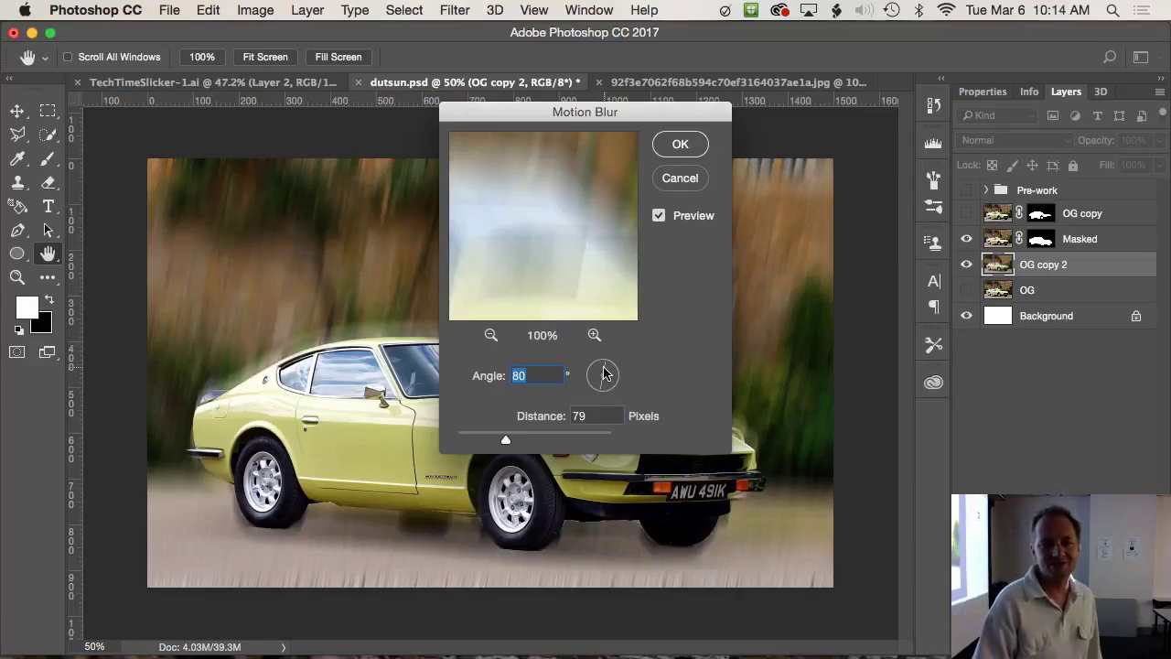
drag(607, 371, 608, 389)
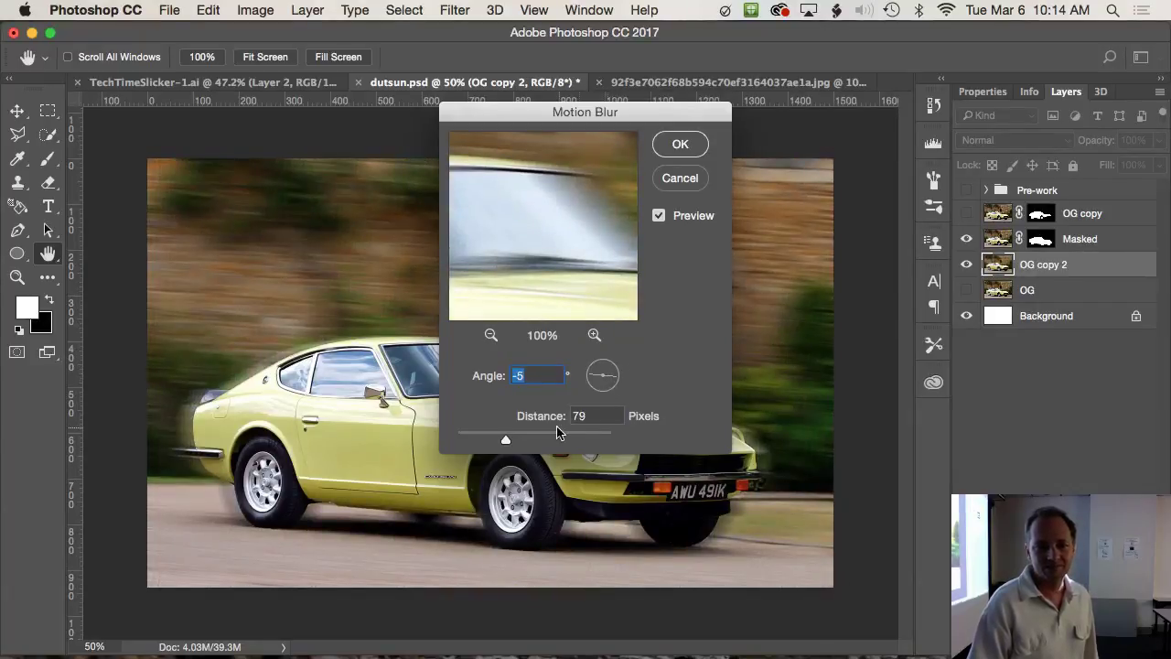
Step: Try stronger blur distances, settle on 108 pixels and apply the Motion Blur
drag(506, 440, 560, 445)
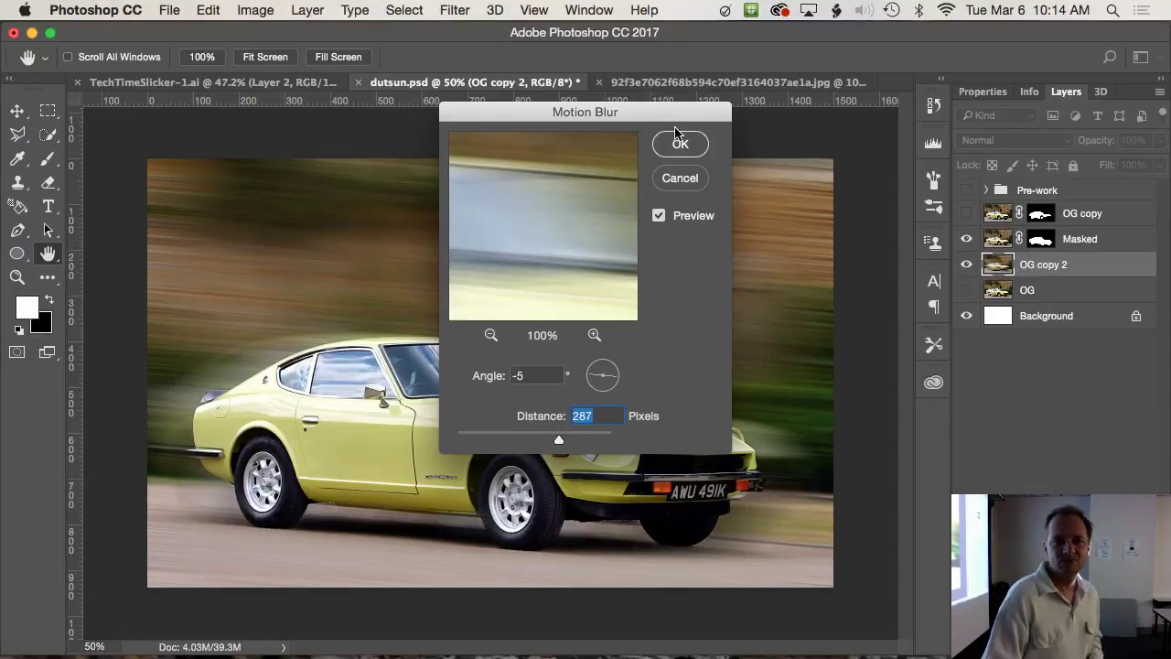
drag(560, 442, 593, 445)
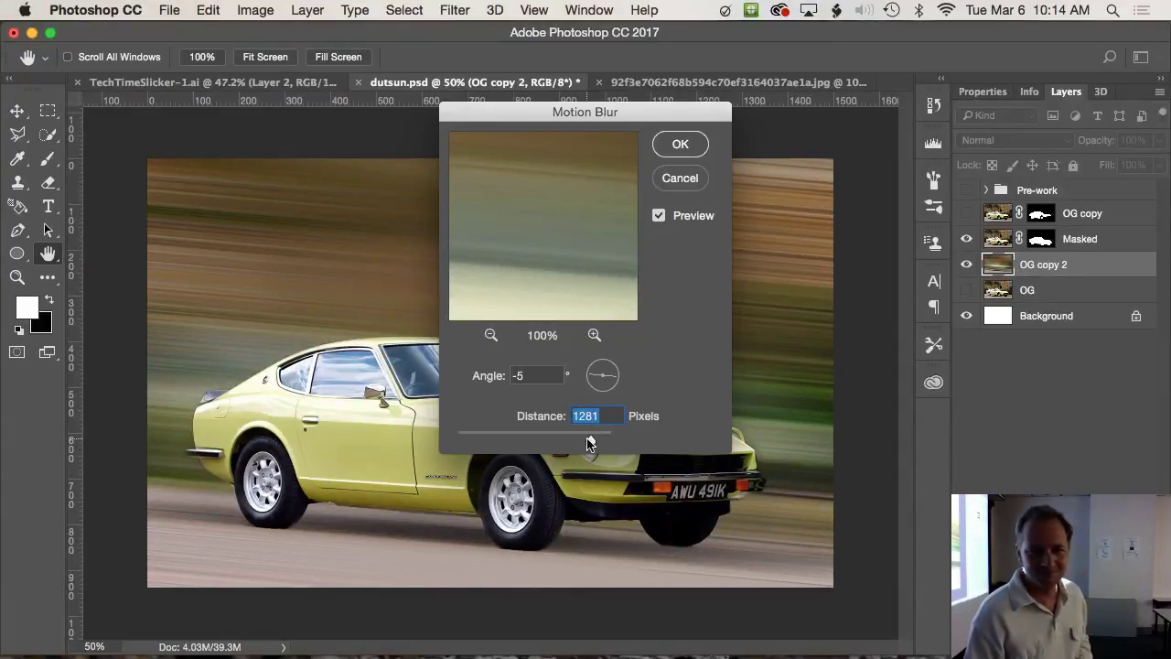
drag(593, 443, 513, 446)
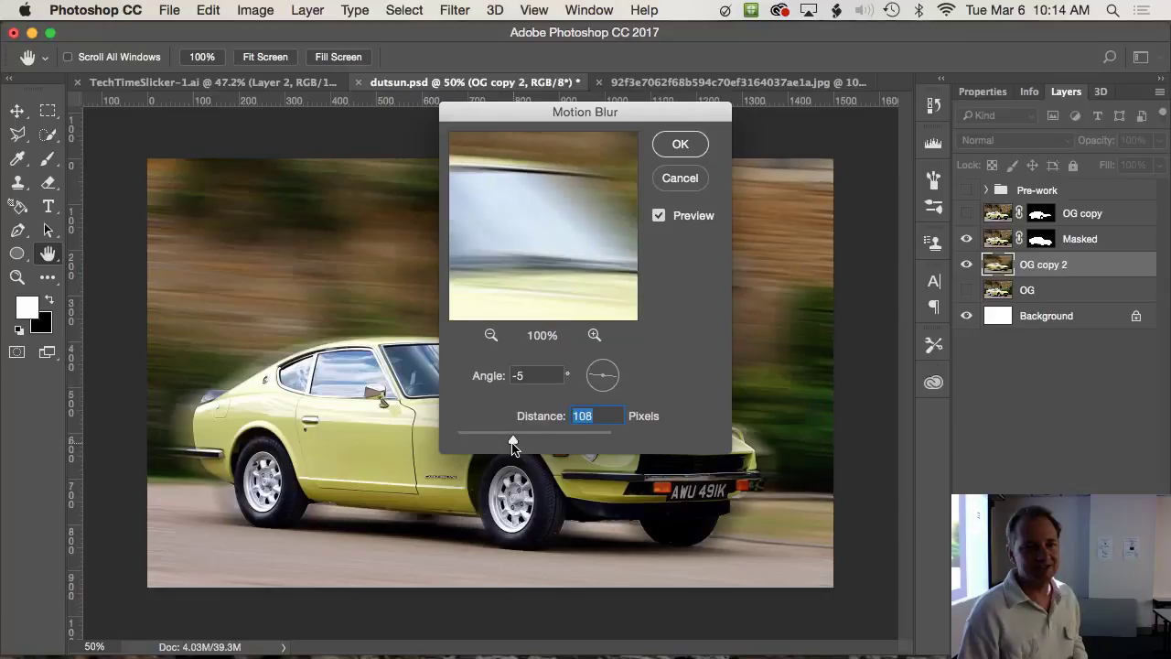
click(680, 144)
key(w)
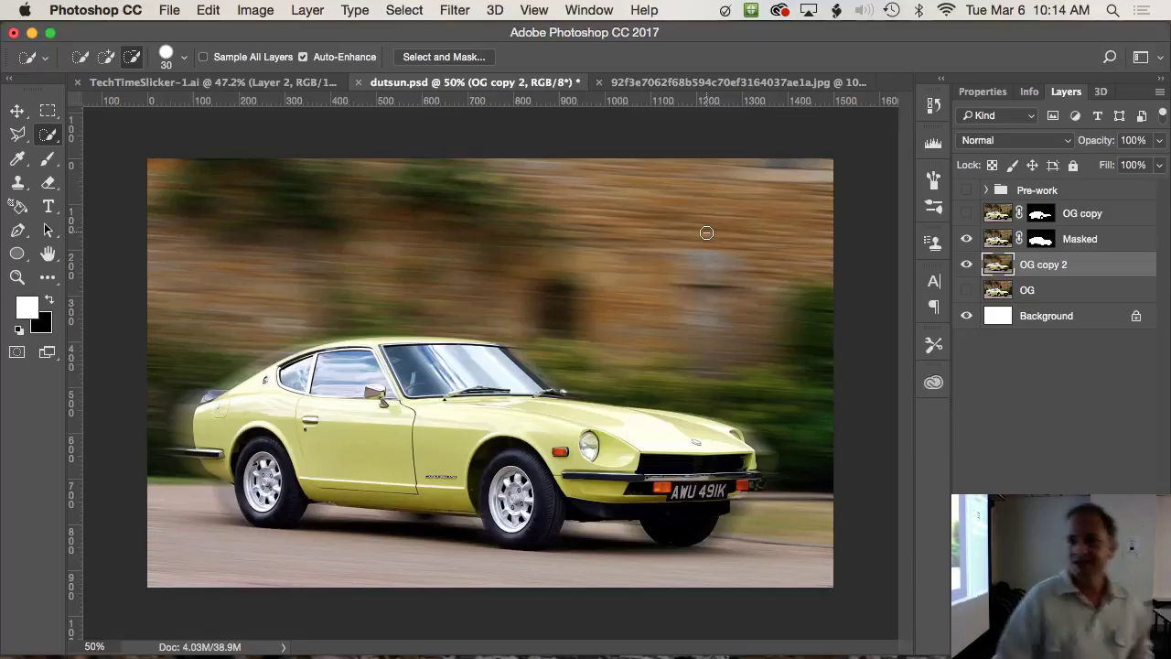
Step: Rename the blurred OG copy 2 layer to "motion"
double_click(1040, 267)
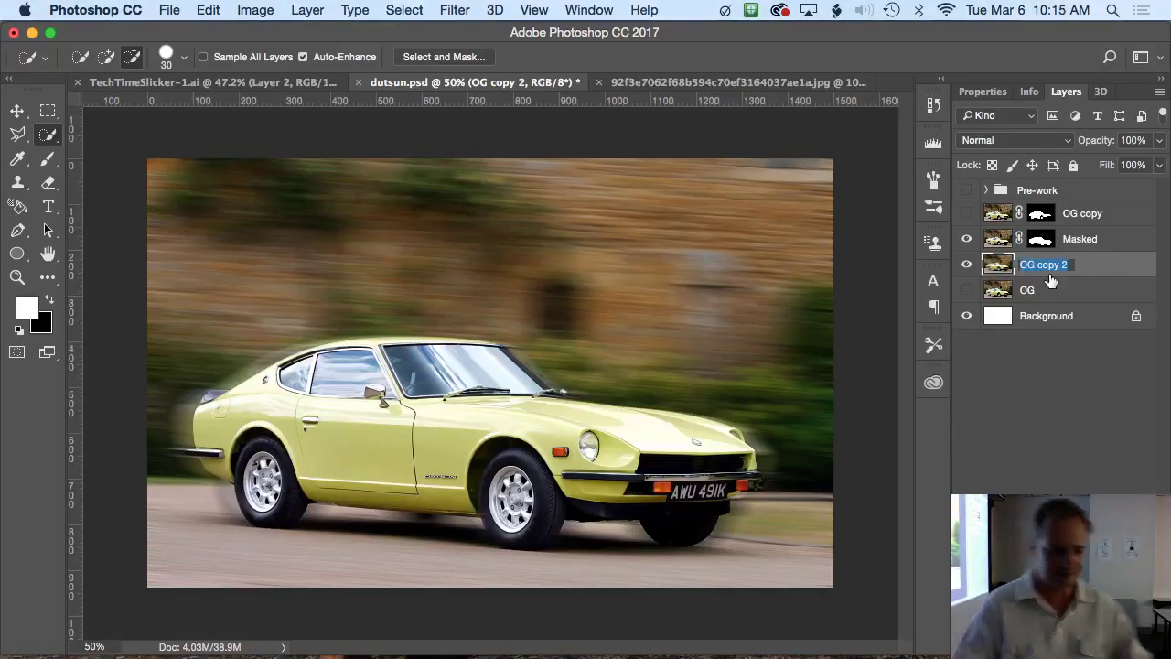
text(motion)
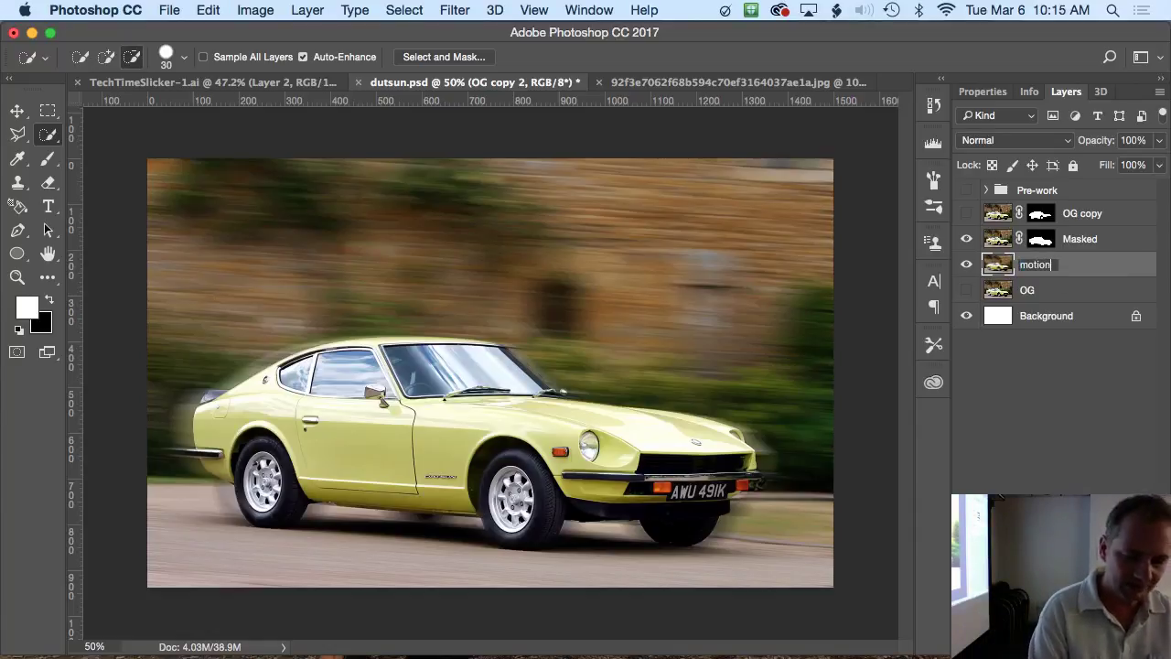
key(Return)
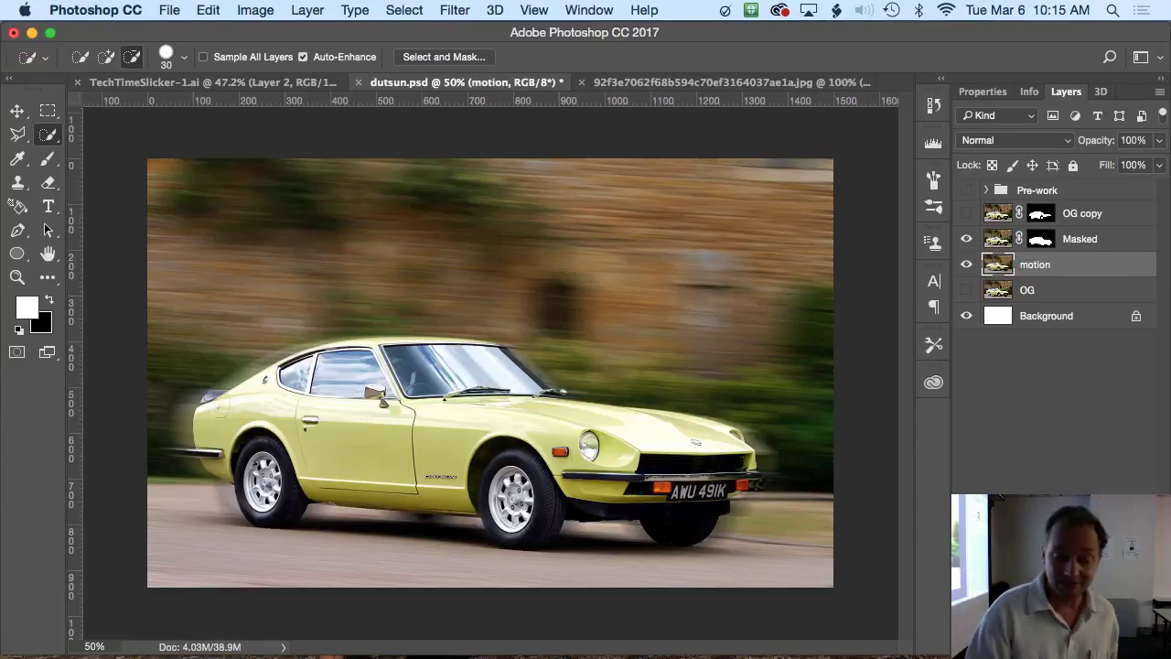
Step: Hide the motion layer, and duplicate the OG layer with the new copy made visible
click(968, 265)
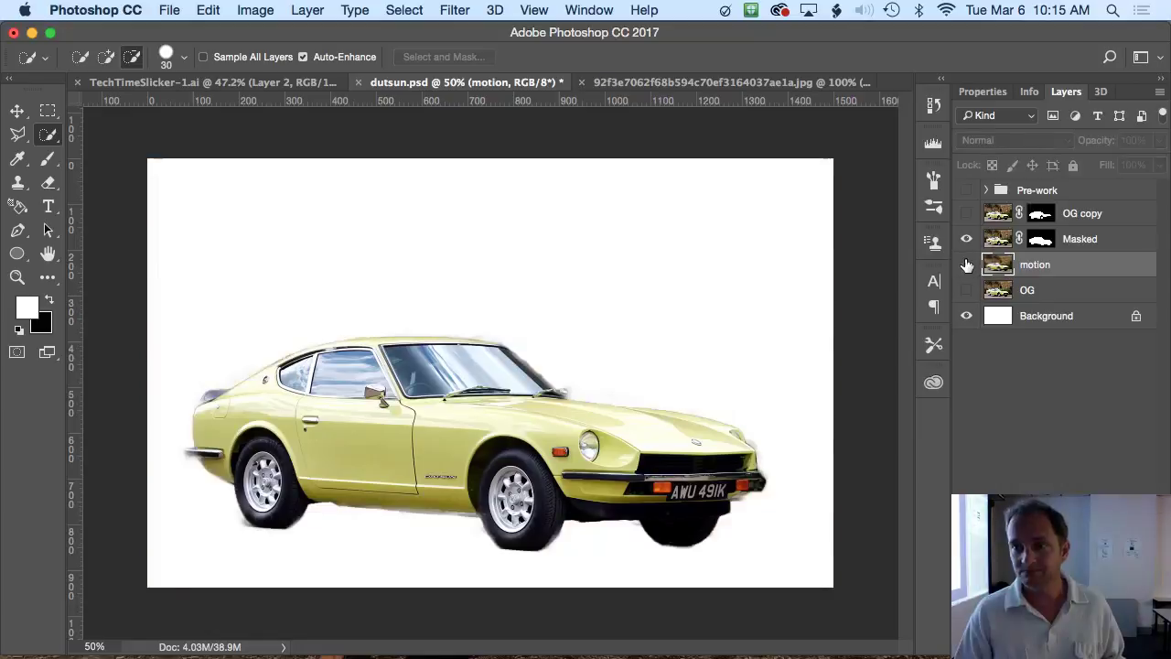
click(1028, 290)
key(ctrl+j)
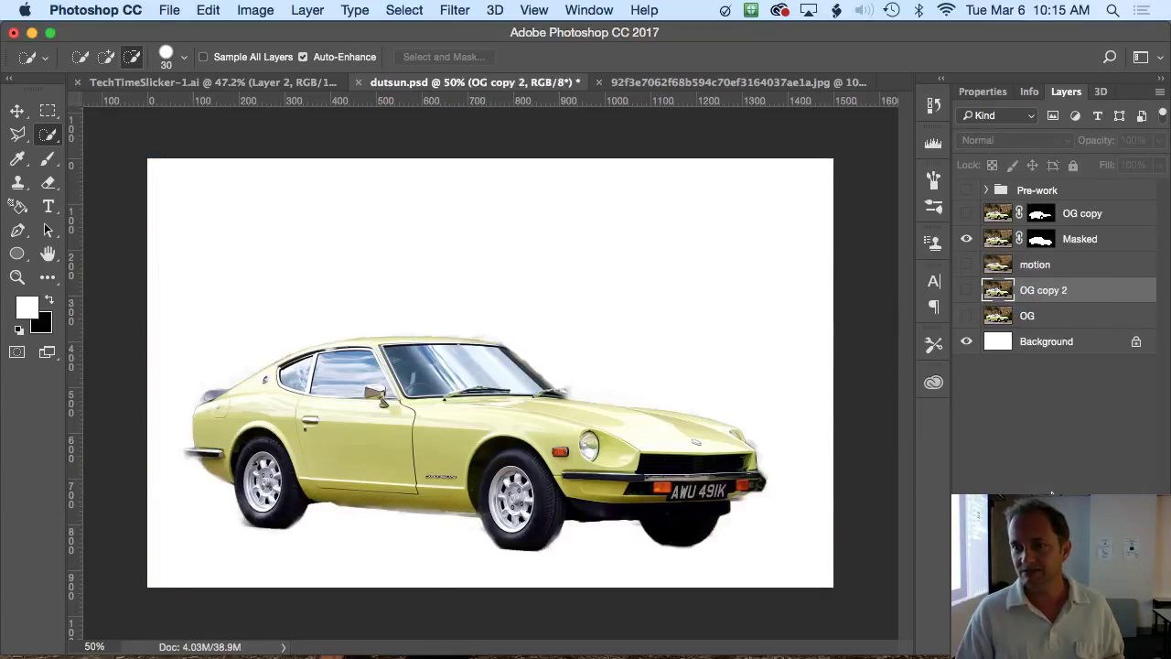
click(967, 290)
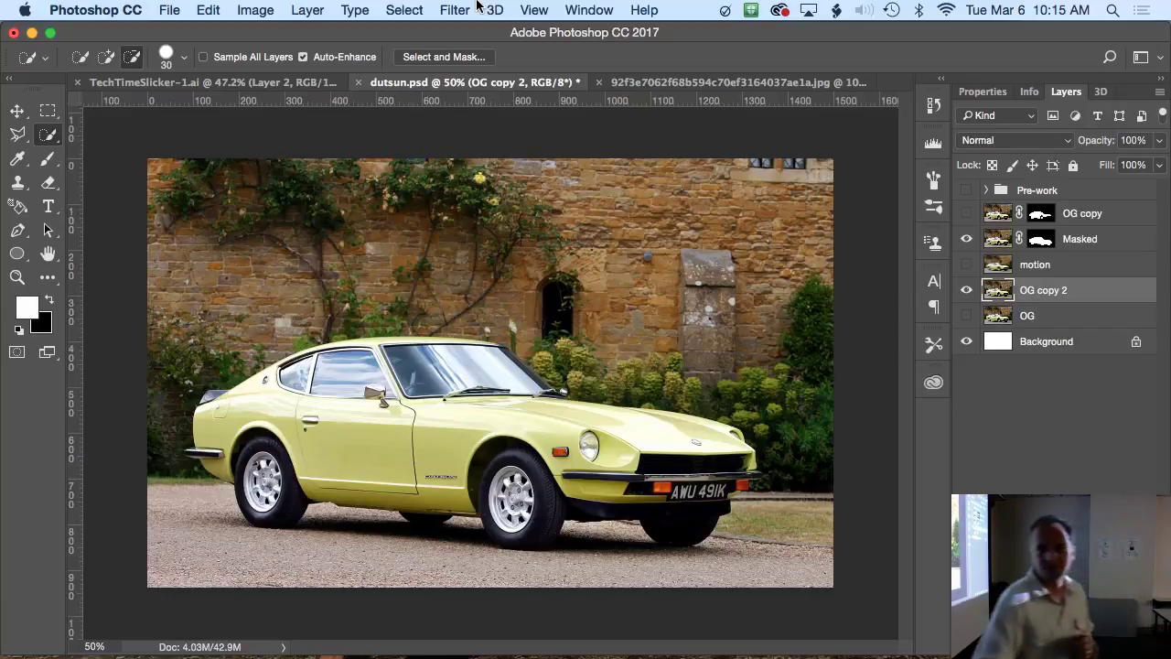
Step: Hide OG copy 2 and view the motion layer with and without the sharp Masked car above it
click(967, 290)
click(967, 265)
click(974, 216)
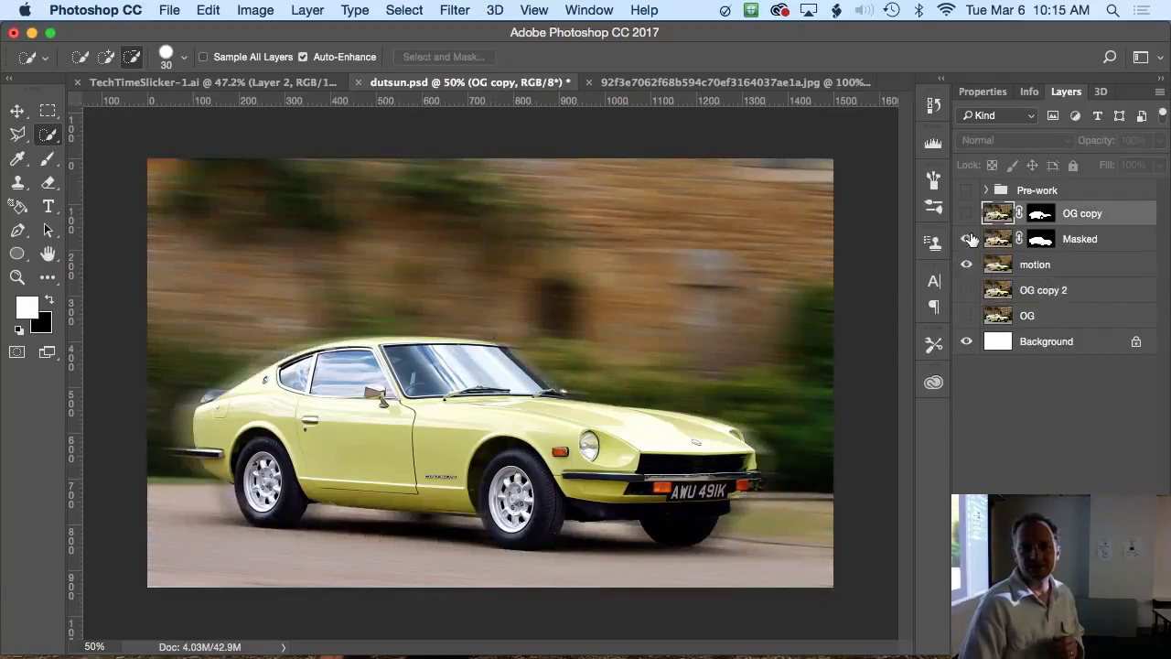
click(966, 265)
click(966, 239)
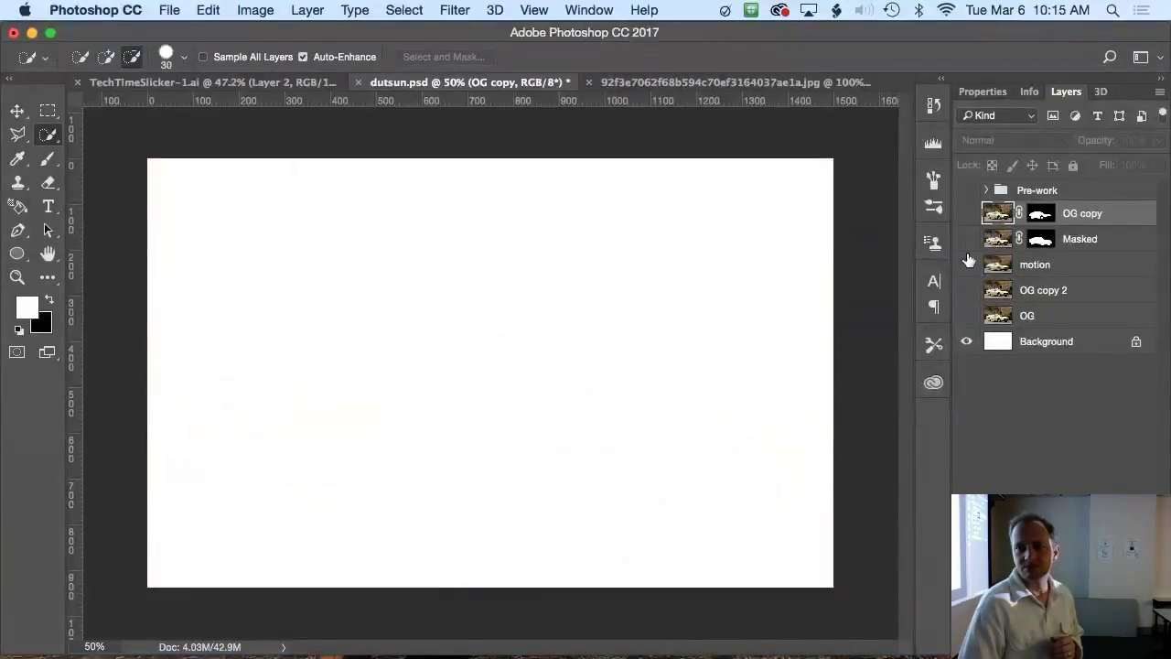
click(967, 265)
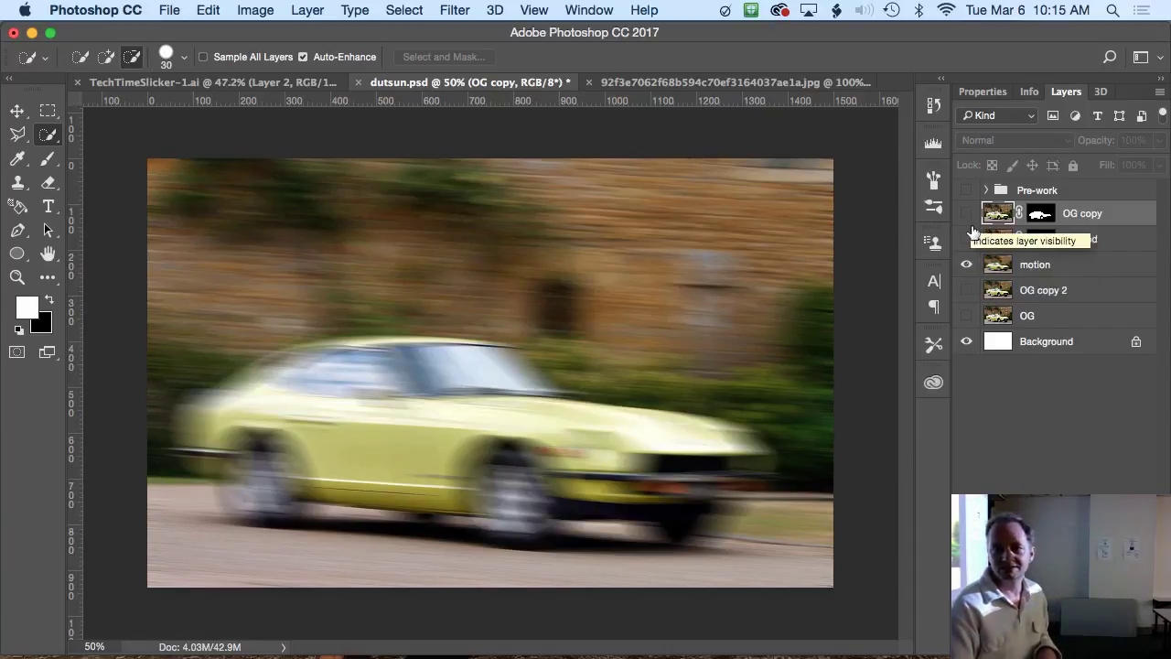
Step: Make the Masked layer visible above the motion layer
click(967, 239)
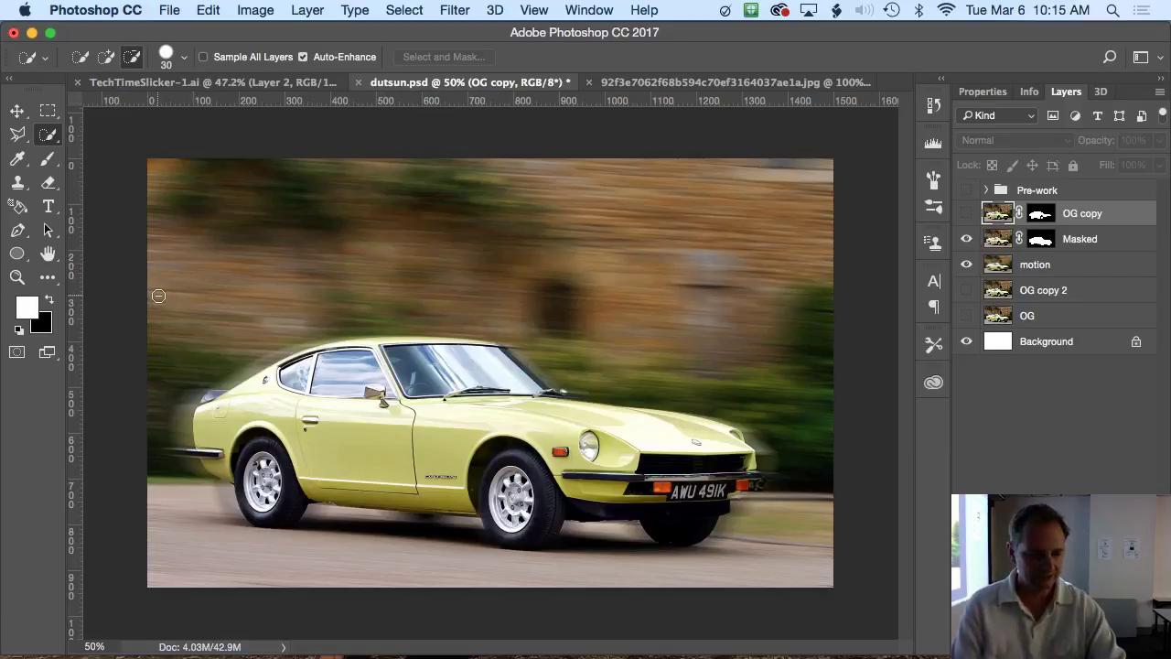
Step: Try moving the Masked car layer with the Move tool so it leads its blurred copy, and undo the move
key(v)
drag(507, 416, 566, 367)
drag(470, 424, 517, 380)
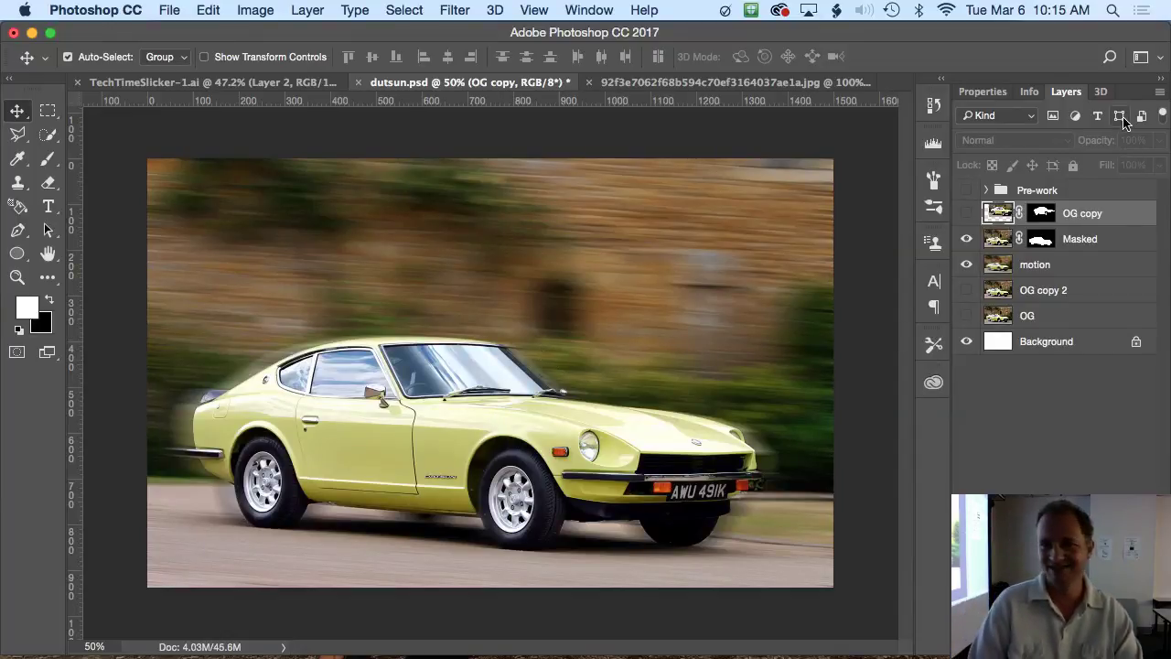
click(998, 239)
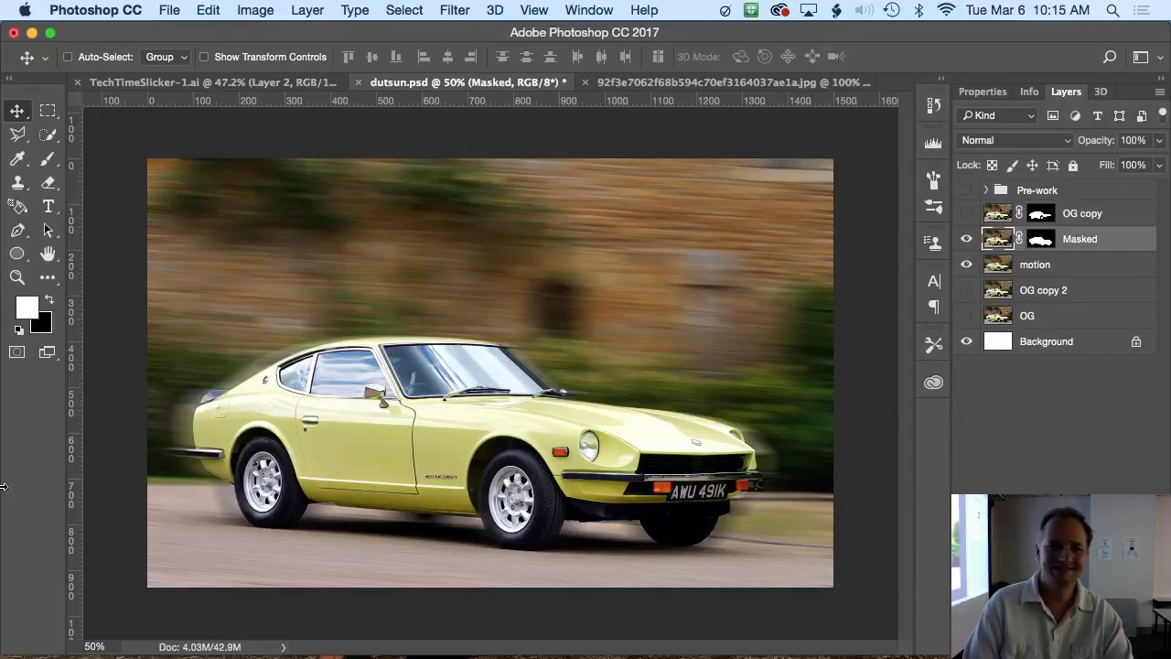
drag(310, 450, 445, 457)
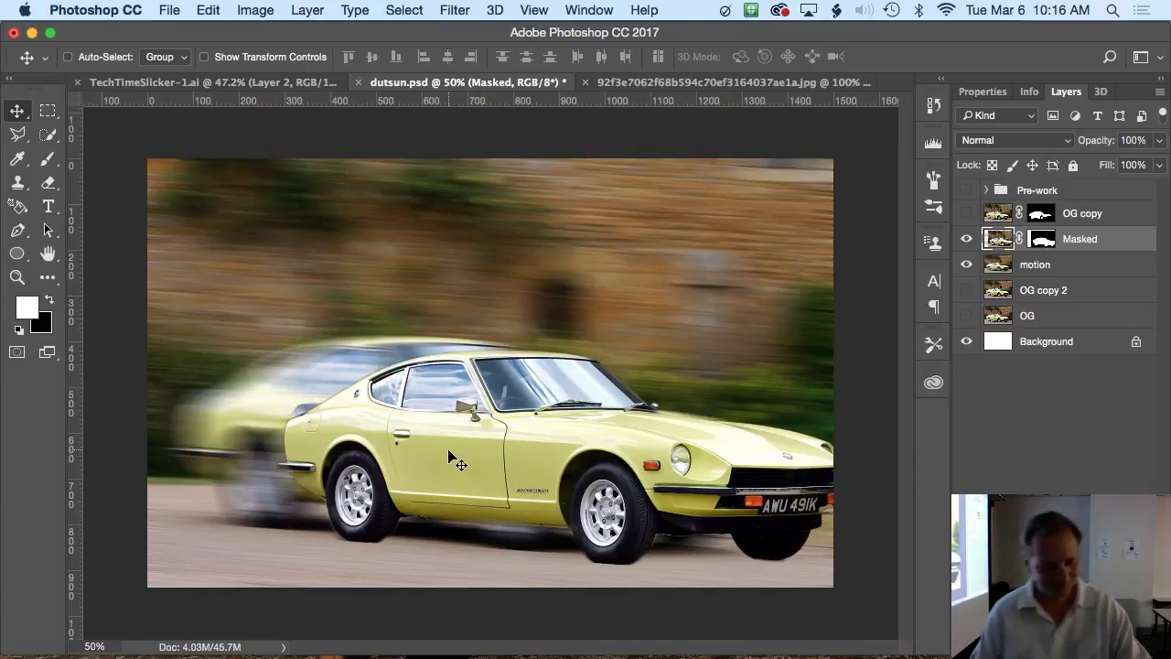
key(super+z)
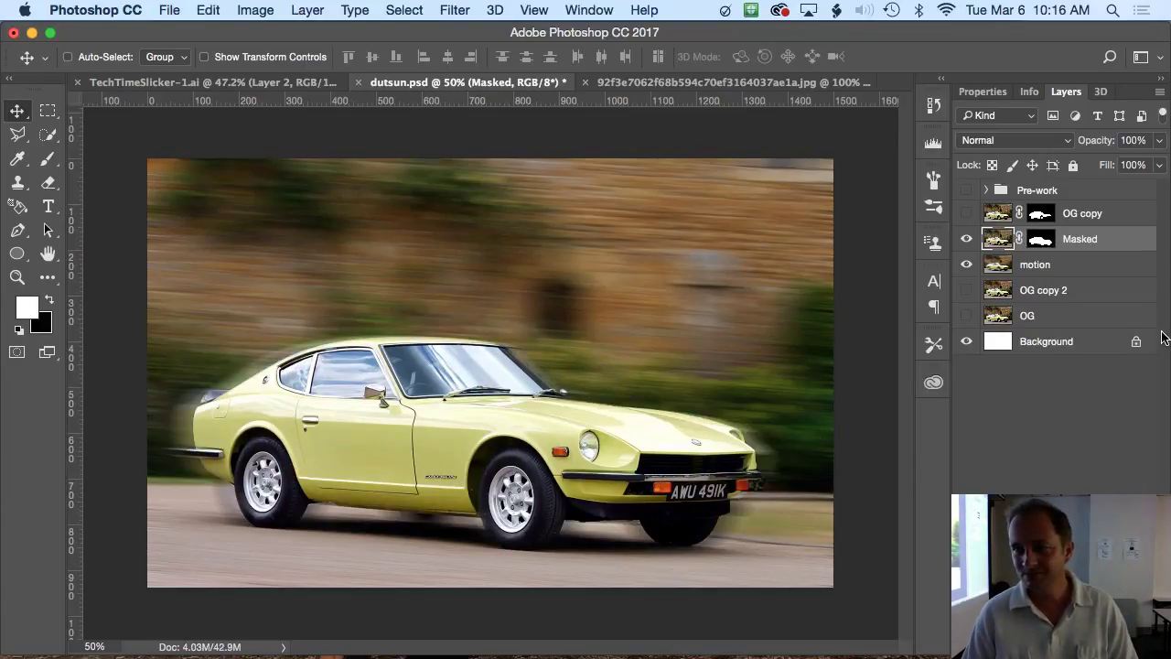
Step: View the motion layer with and without the Masked car, and swap the motion background for OG copy 2
click(966, 239)
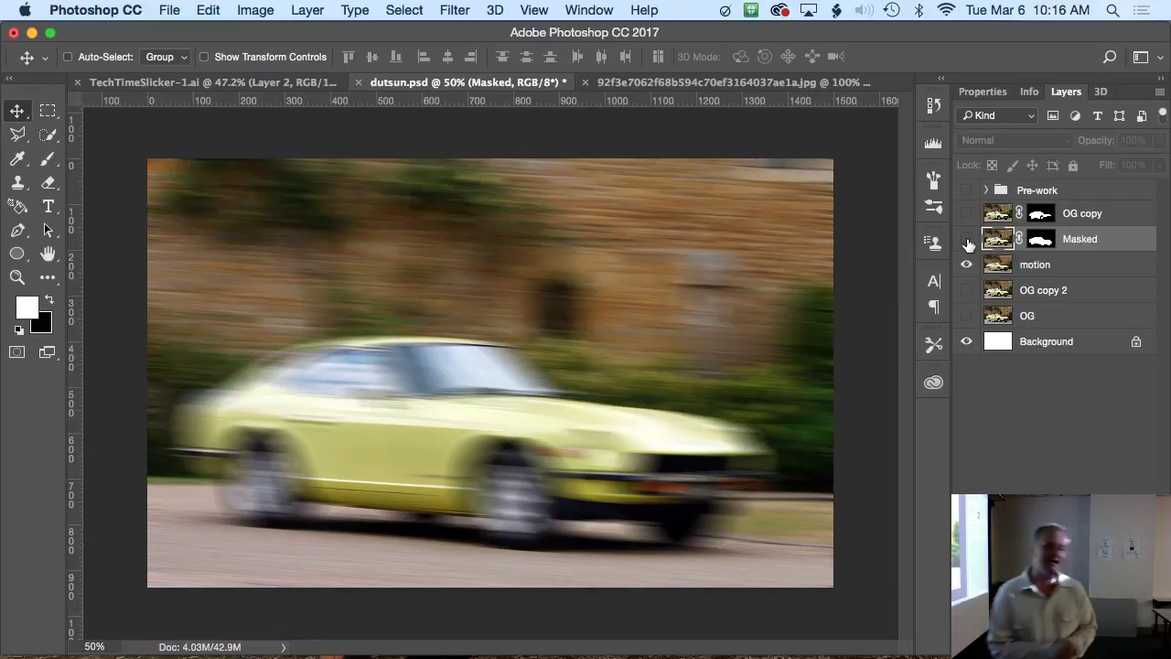
click(968, 242)
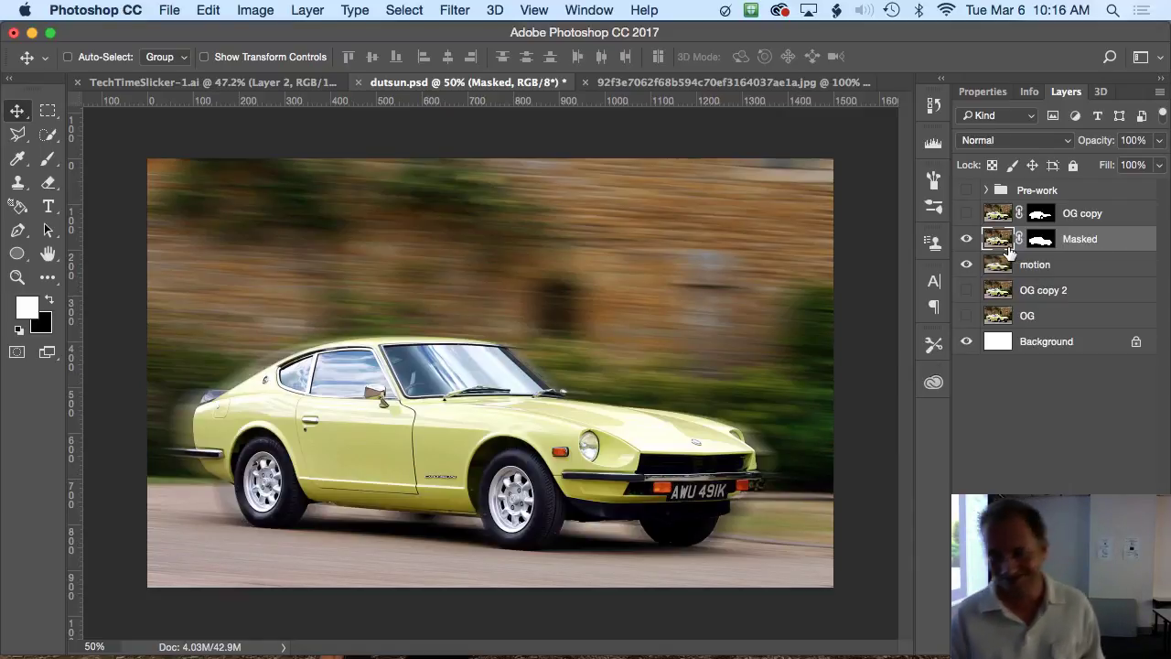
click(966, 265)
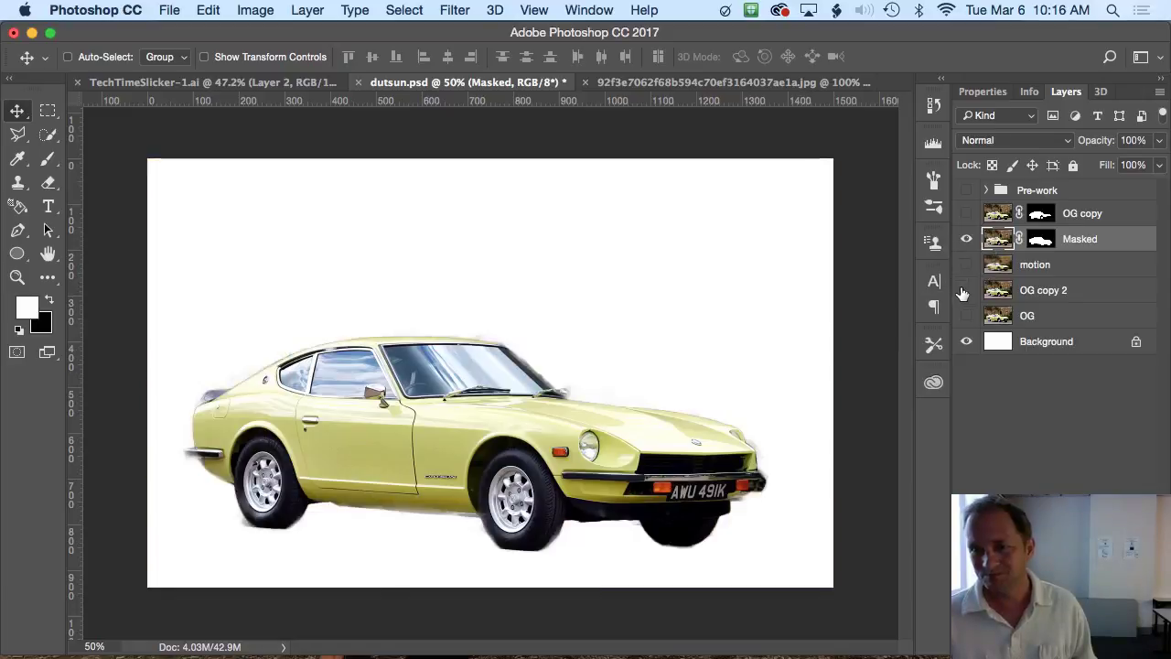
click(966, 290)
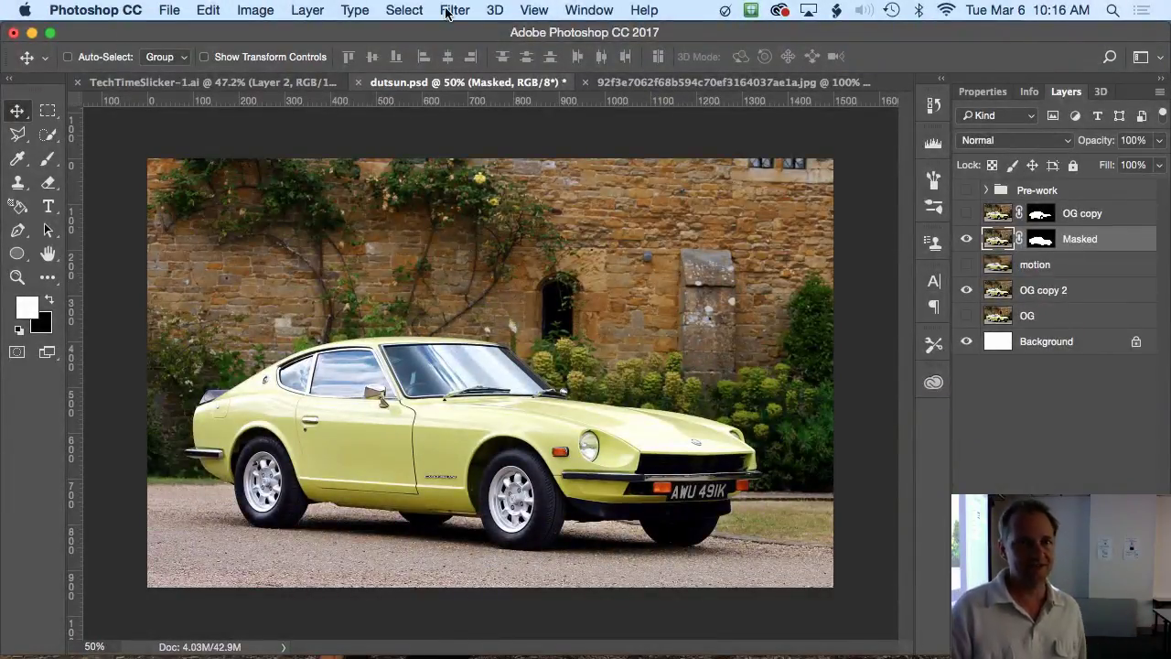
Step: Try the Color Halftone filter with a maximum radius of 8 pixels on the Masked car layer, and undo it
click(448, 11)
mouse_move(468, 227)
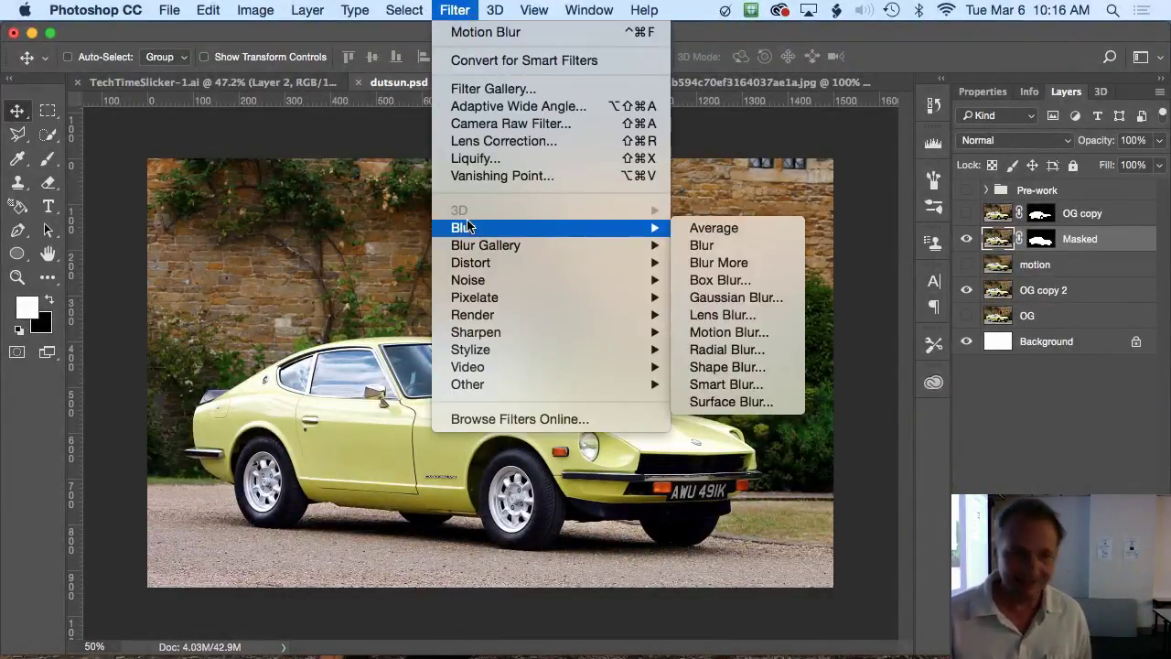
mouse_move(509, 299)
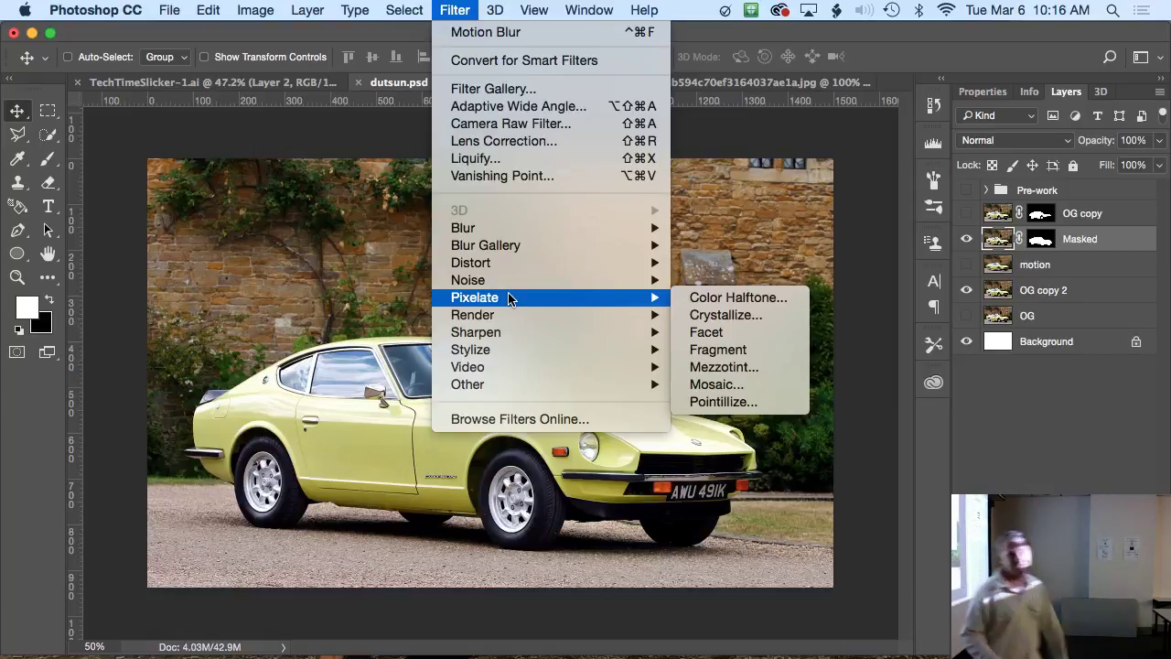
click(711, 297)
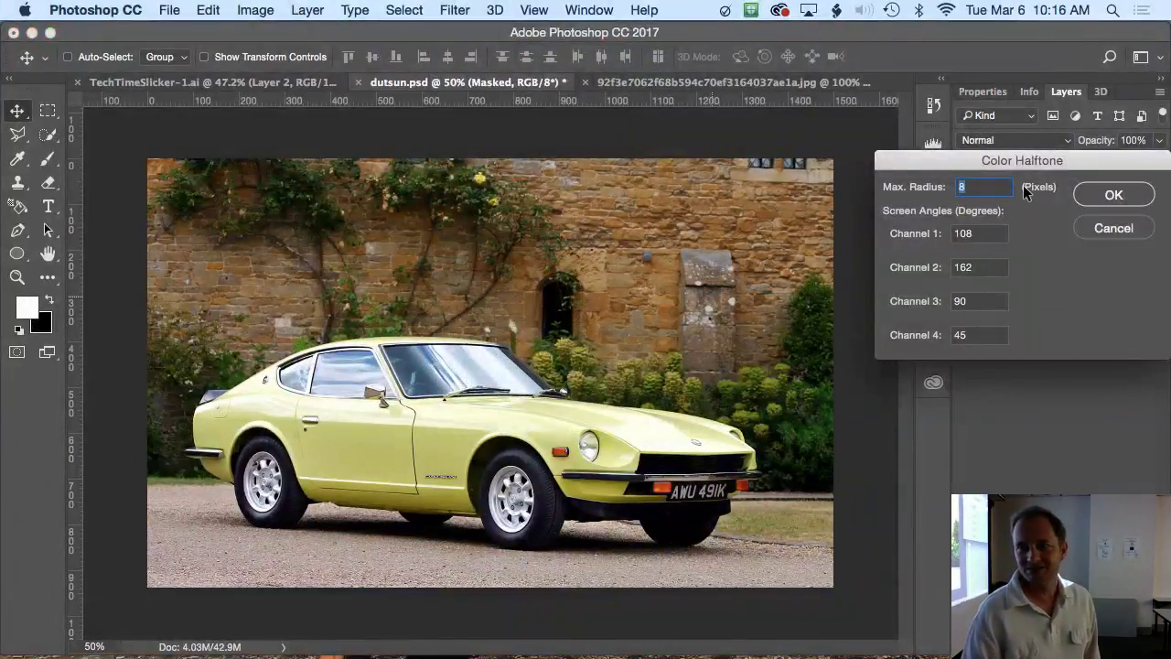
drag(1034, 161, 771, 191)
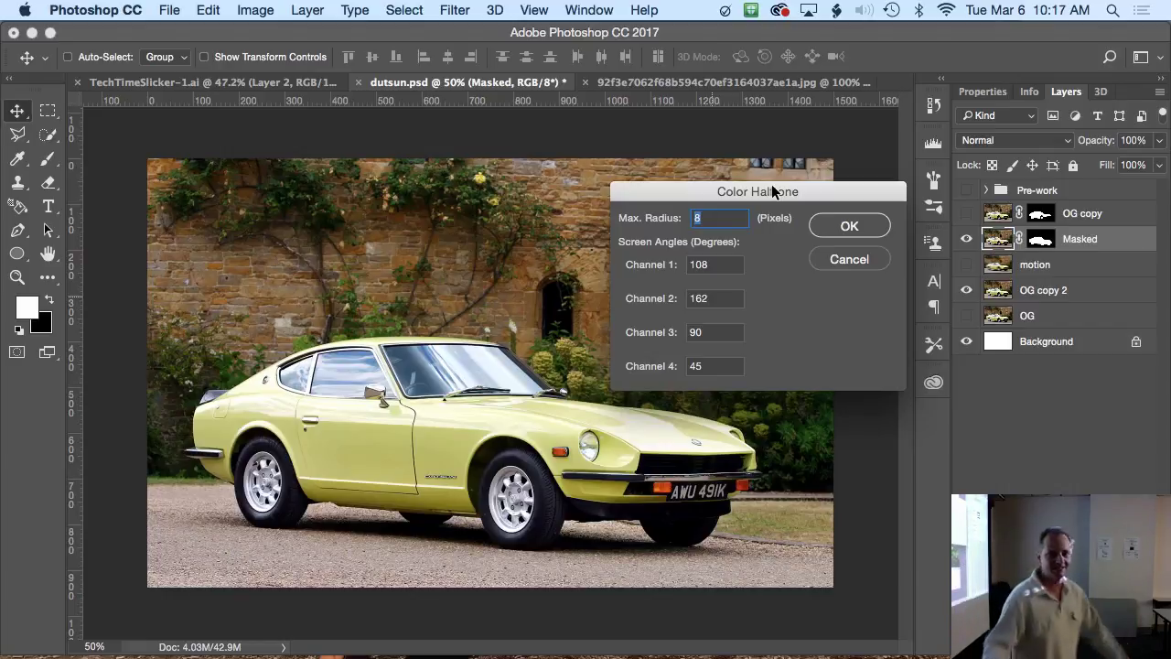
click(847, 227)
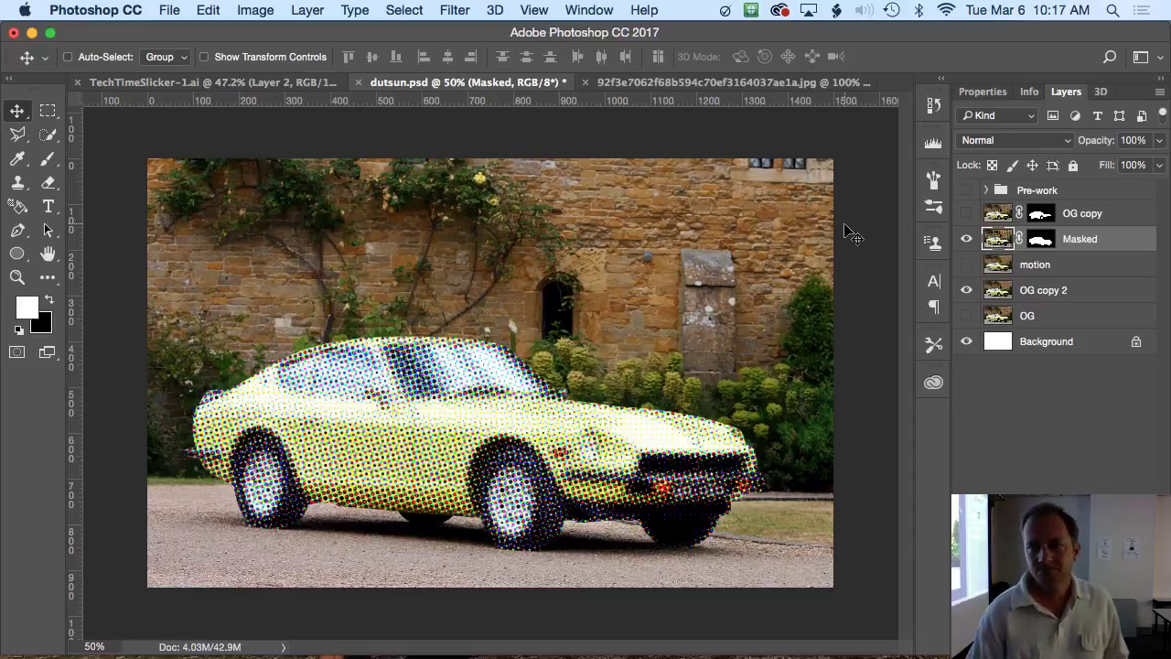
key(super+z)
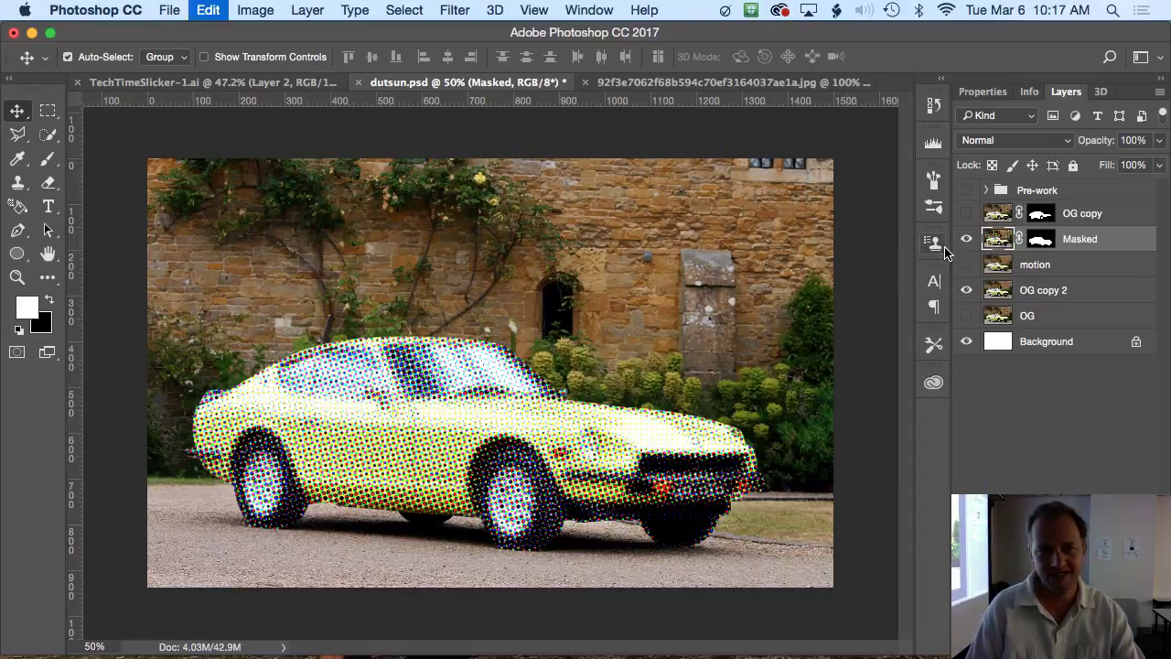
Step: Reapply the last-used Color Halftone filter to the OG copy 2 layer behind the car
click(1077, 297)
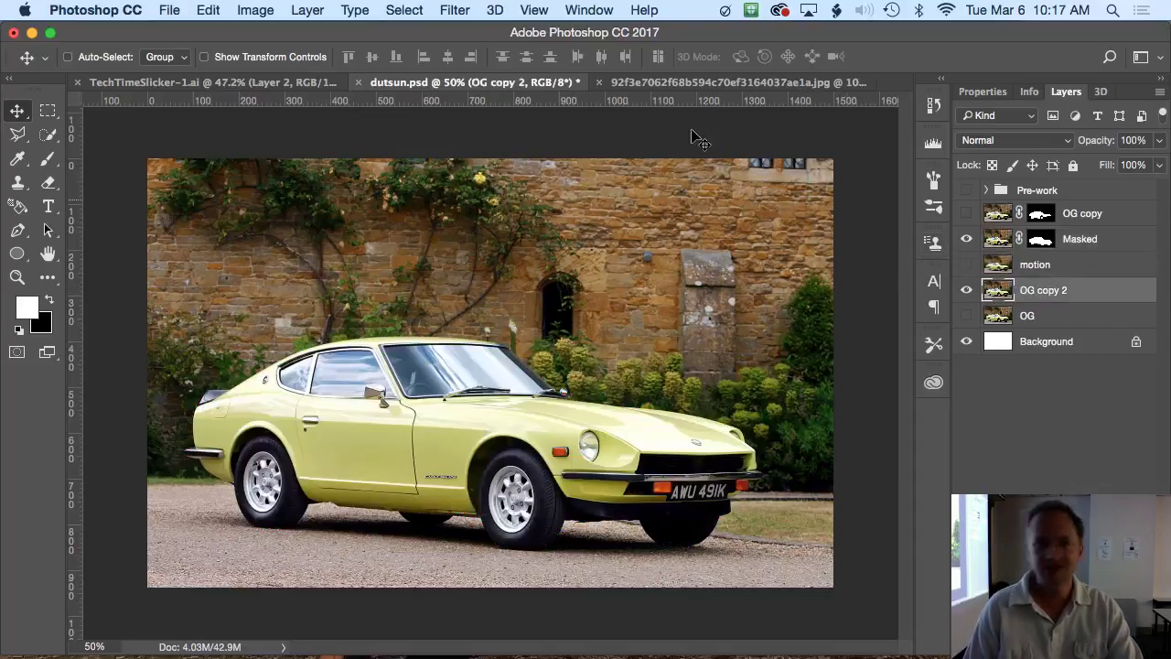
click(455, 11)
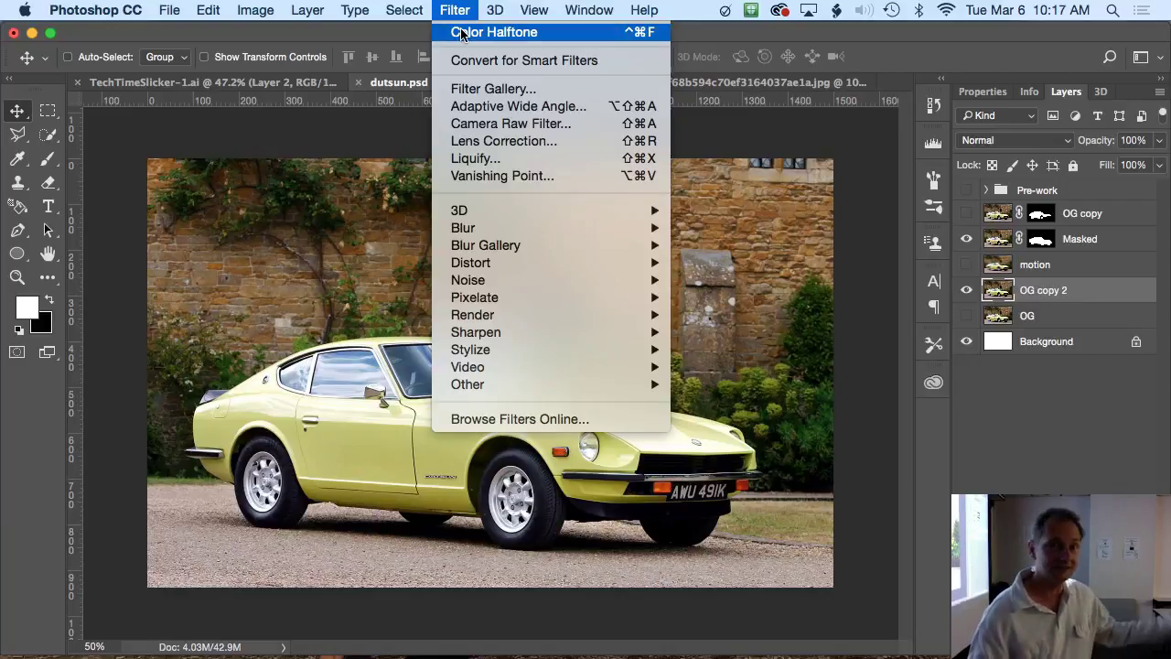
click(462, 34)
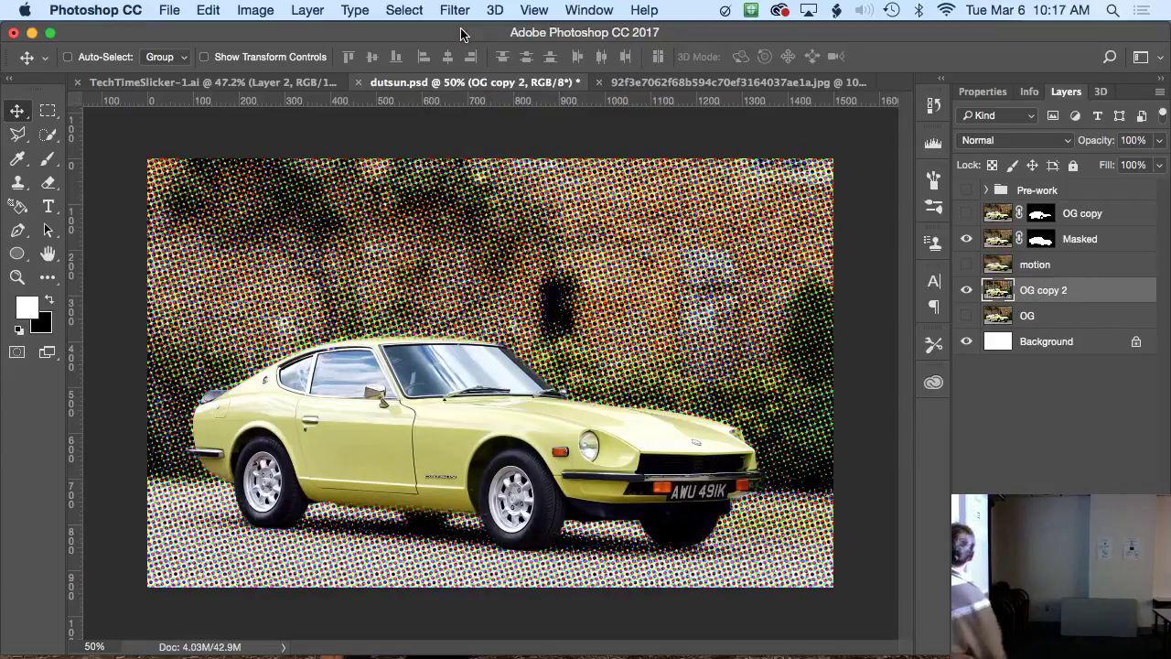
Step: Compare the background with and without the halftone effect, keep the effect, and hide OG copy 2
key(super+z)
key(super+z)
key(super+z)
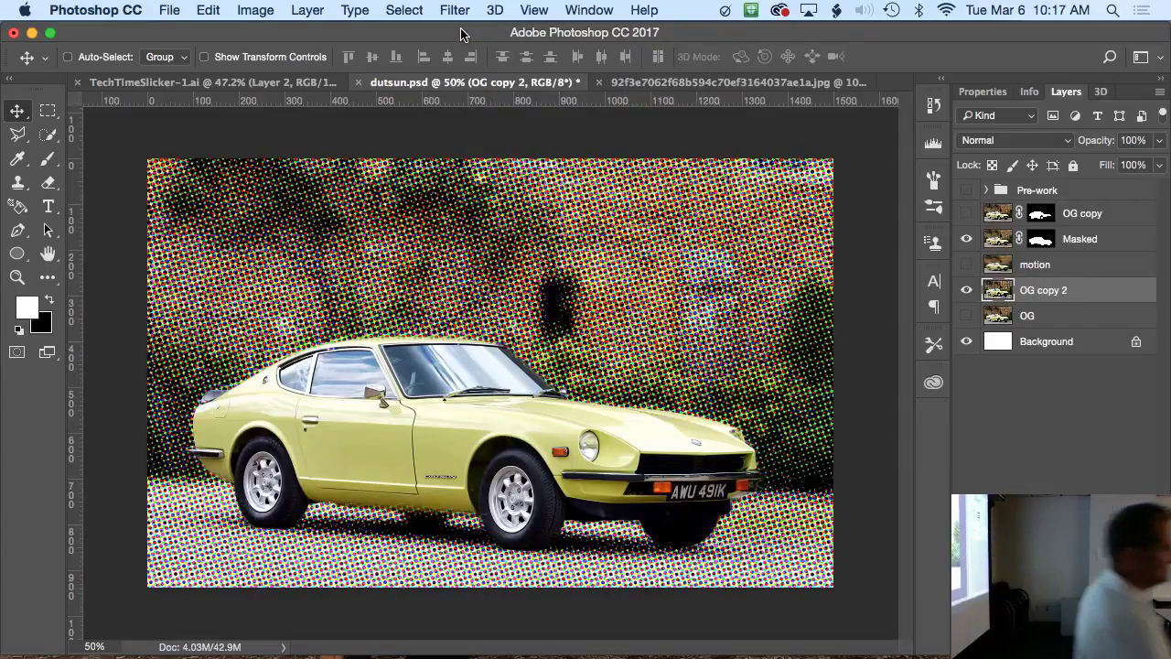
key(super+z)
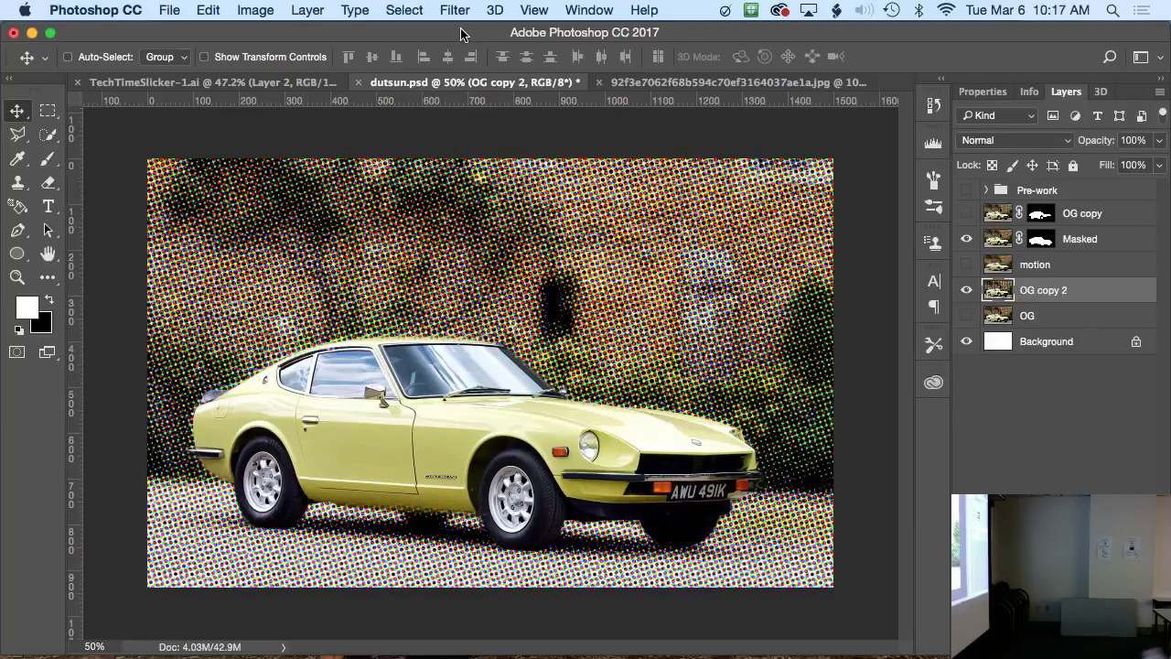
key(super+z)
key(super+z)
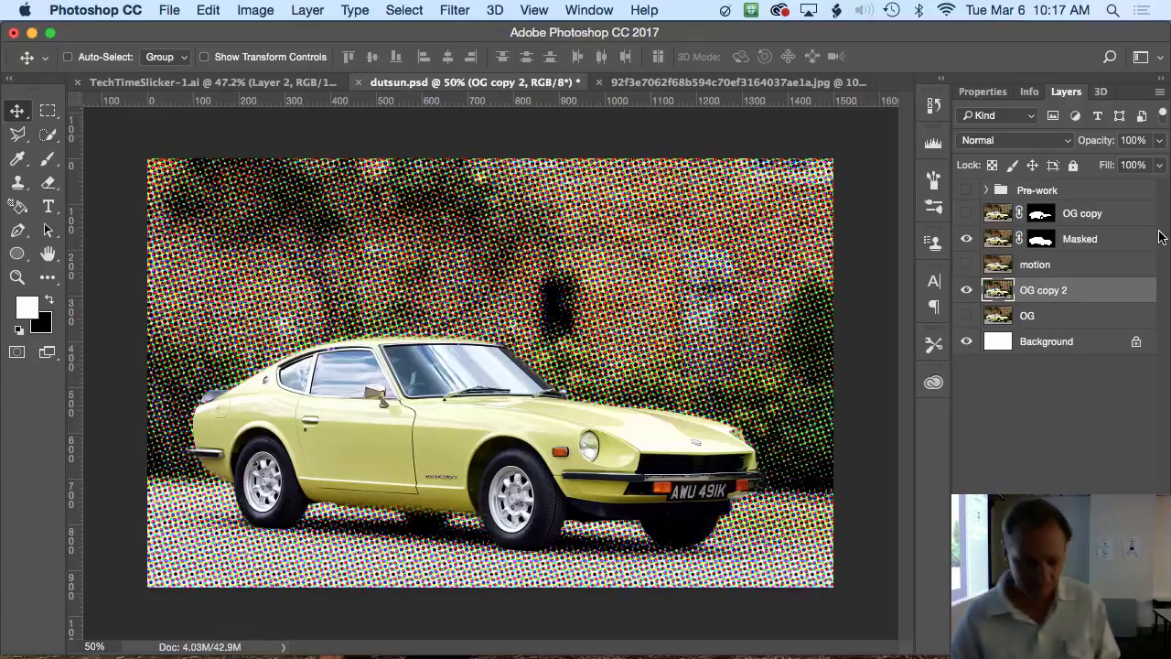
key(super+z)
key(super+z)
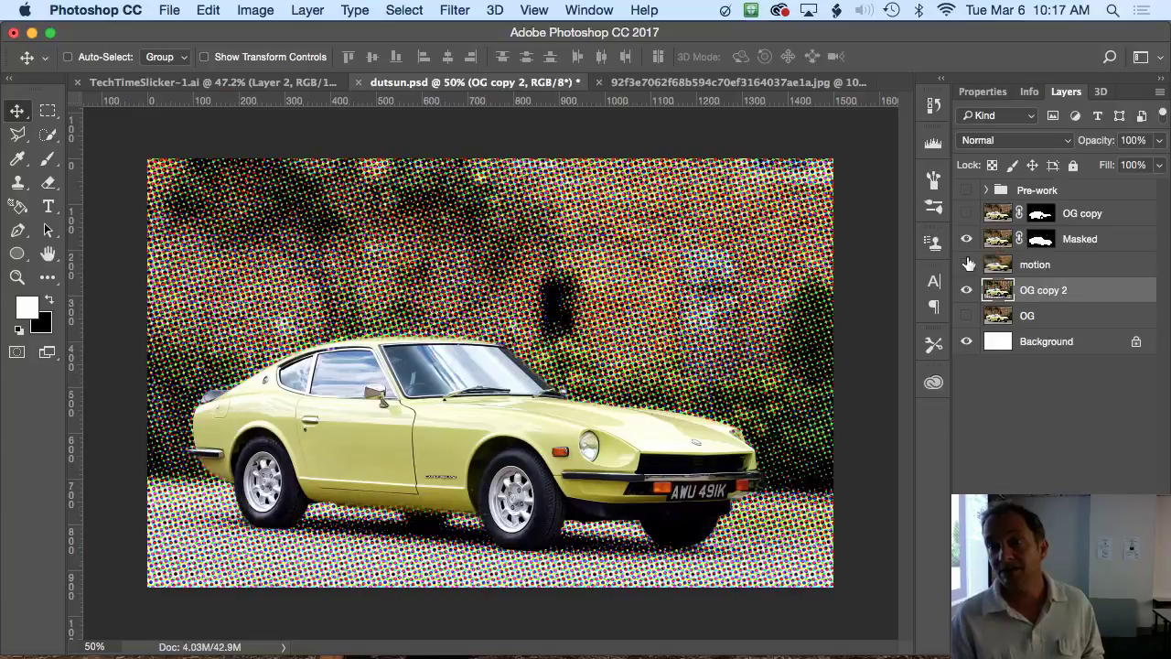
click(965, 291)
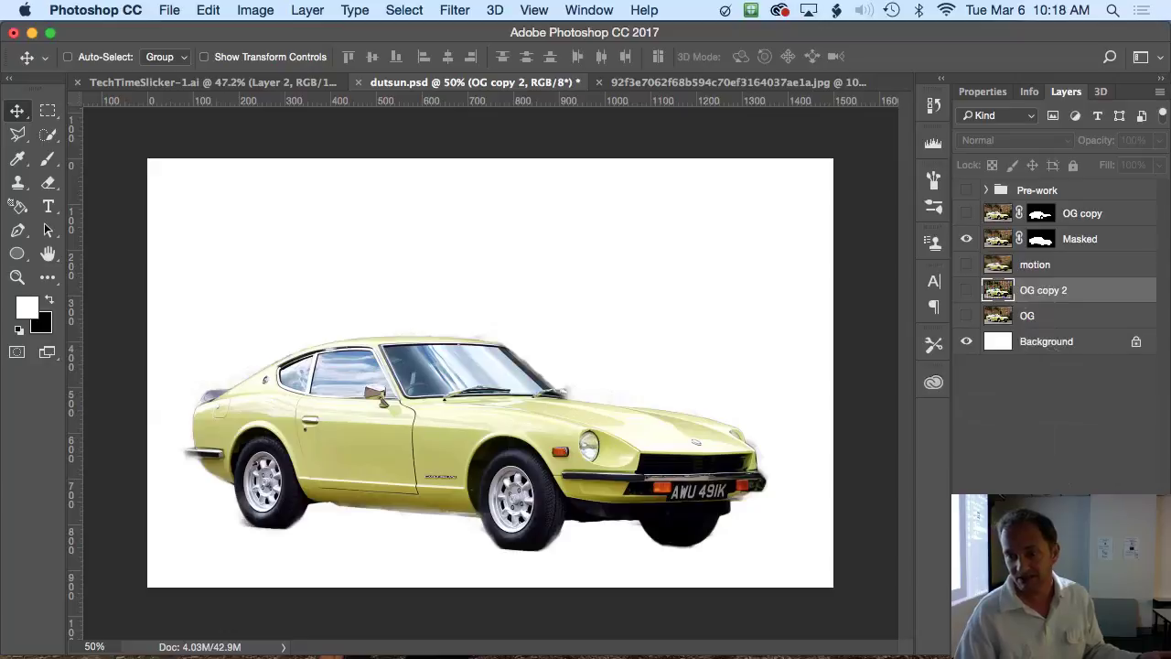
Step: Try duplicating the hidden OG layer and converting the copy to a smart object, and delete that copy
key(super+j)
right_click(1025, 316)
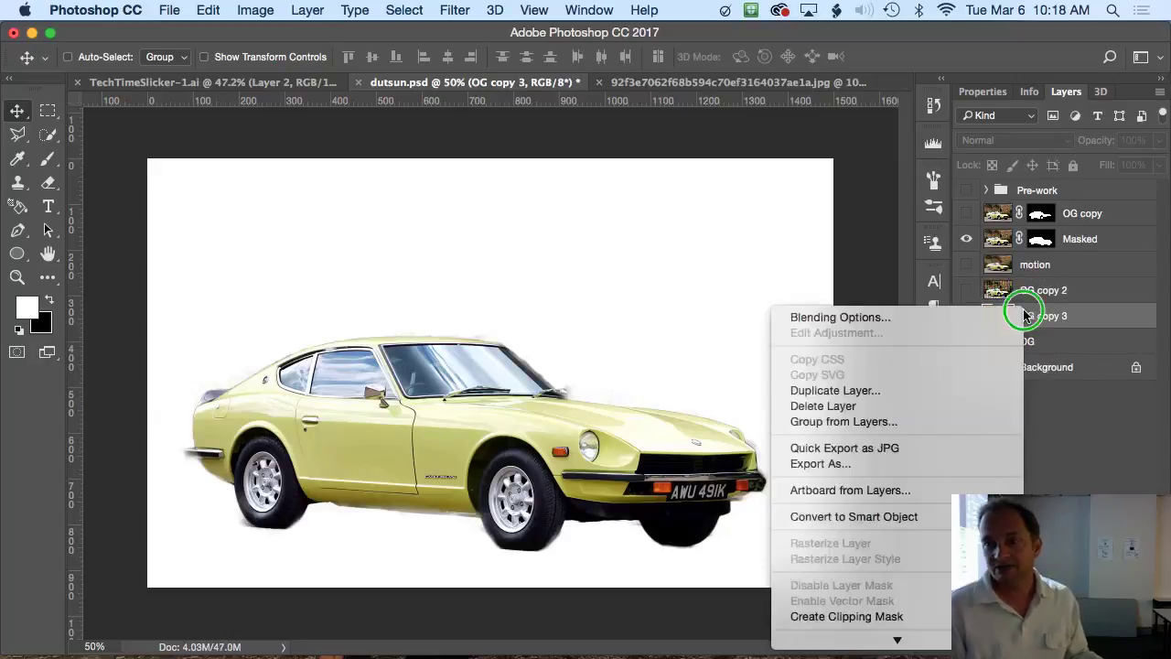
click(927, 518)
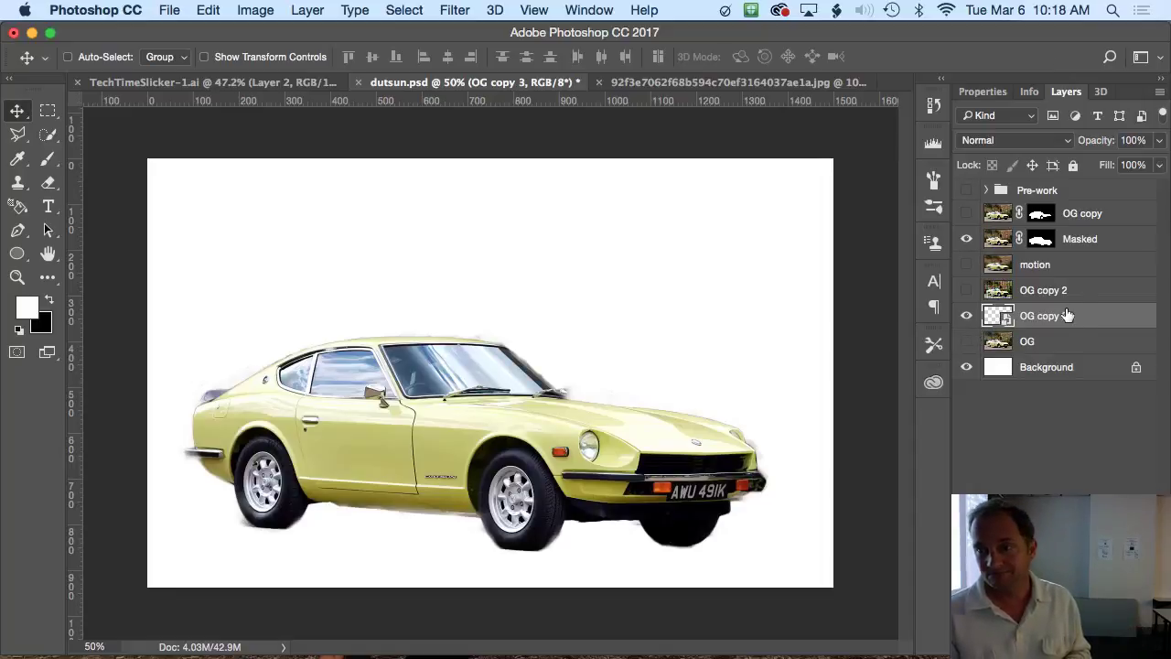
key(Delete)
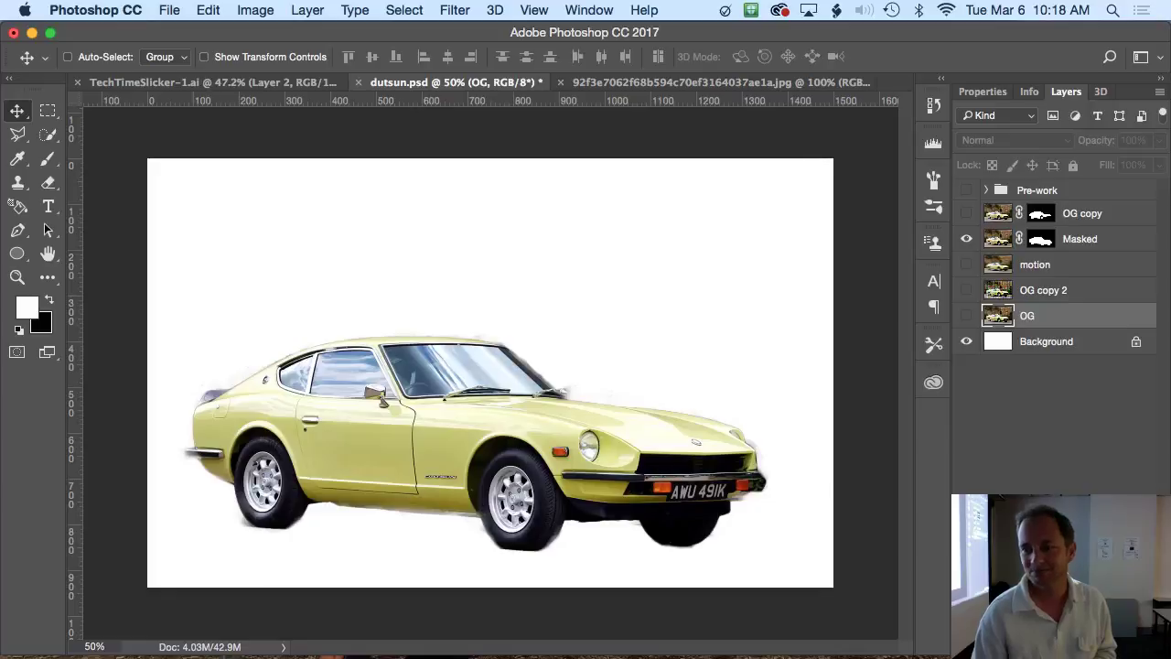
Step: Show the OG layer, duplicate it, and convert the visible copy to a smart object
click(966, 316)
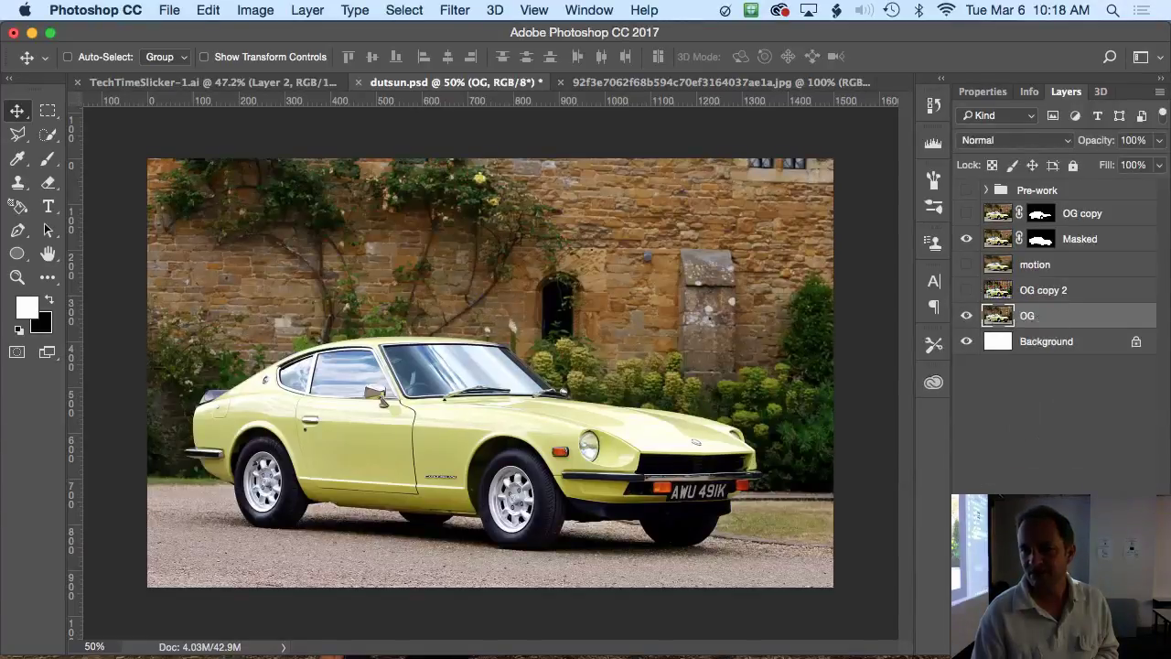
key(super+j)
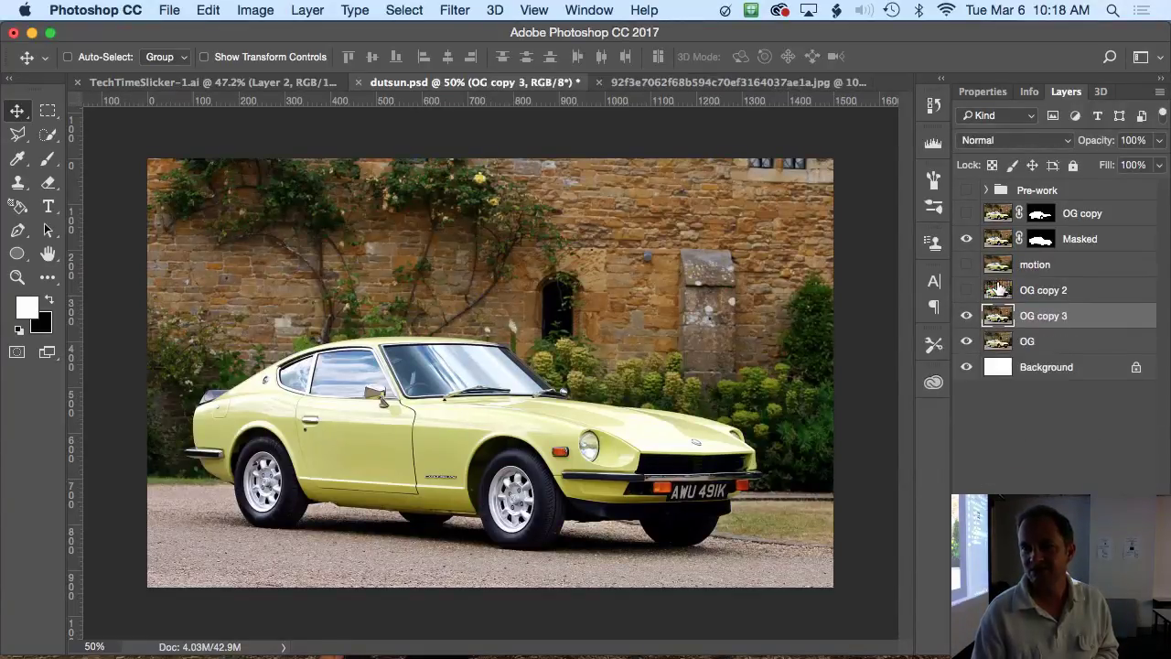
right_click(1039, 320)
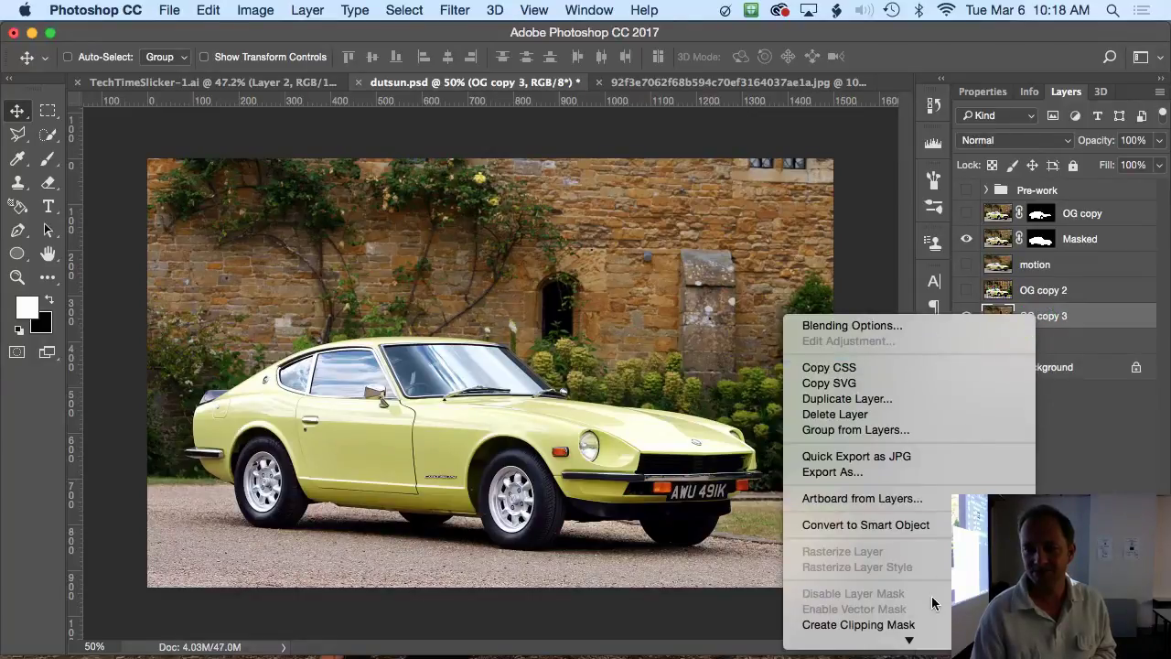
click(929, 524)
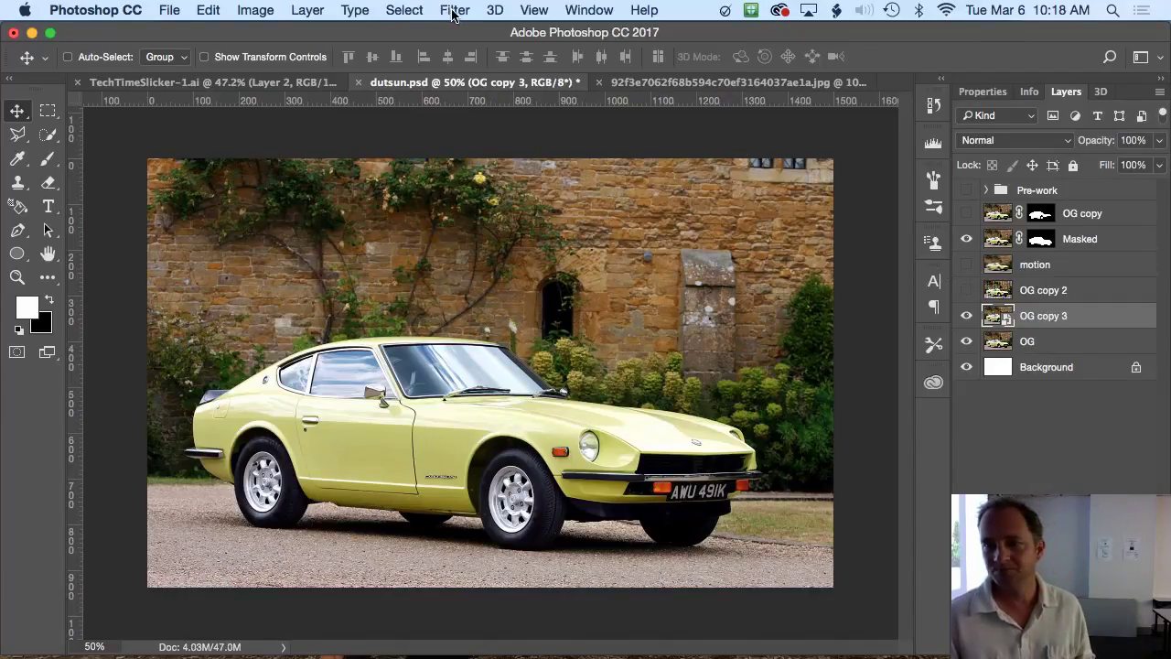
Step: Hide the Masked layer and add a 50-300mm Zoom lens flare over the car's side window on OG copy 3
click(967, 239)
click(967, 239)
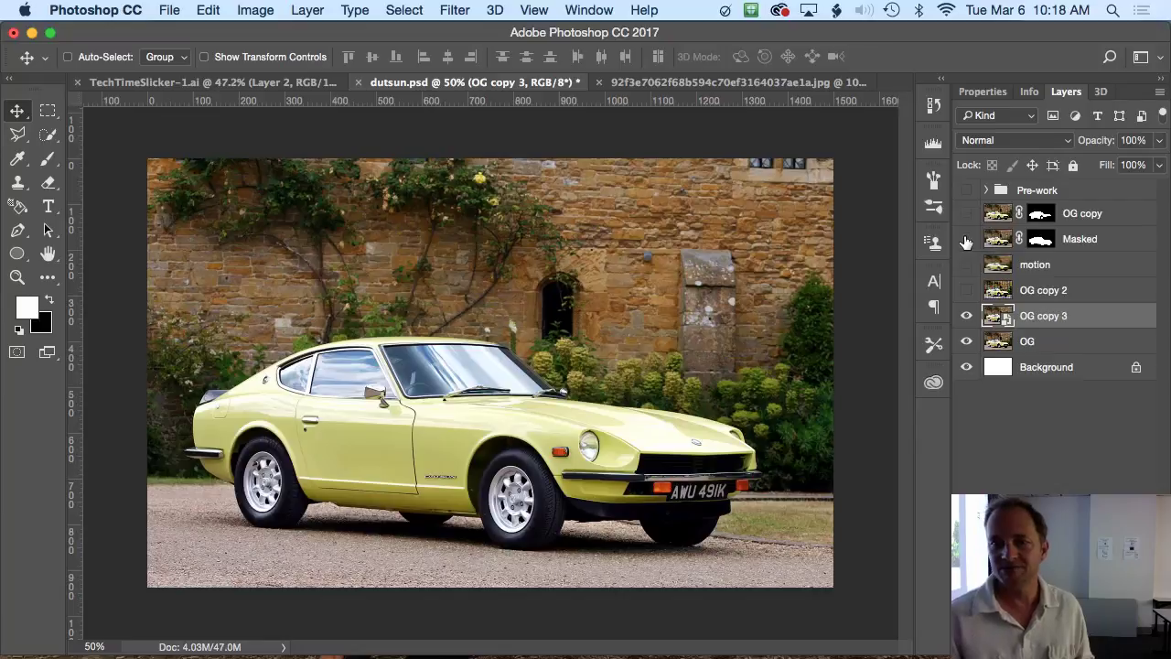
click(453, 10)
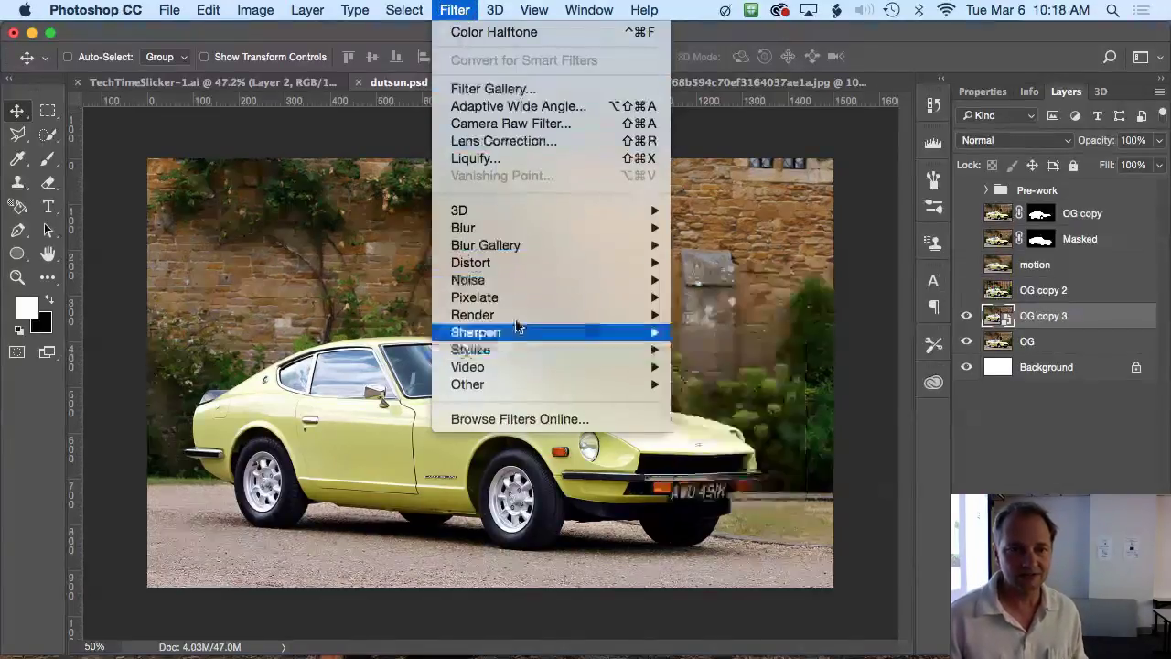
mouse_move(515, 314)
click(726, 430)
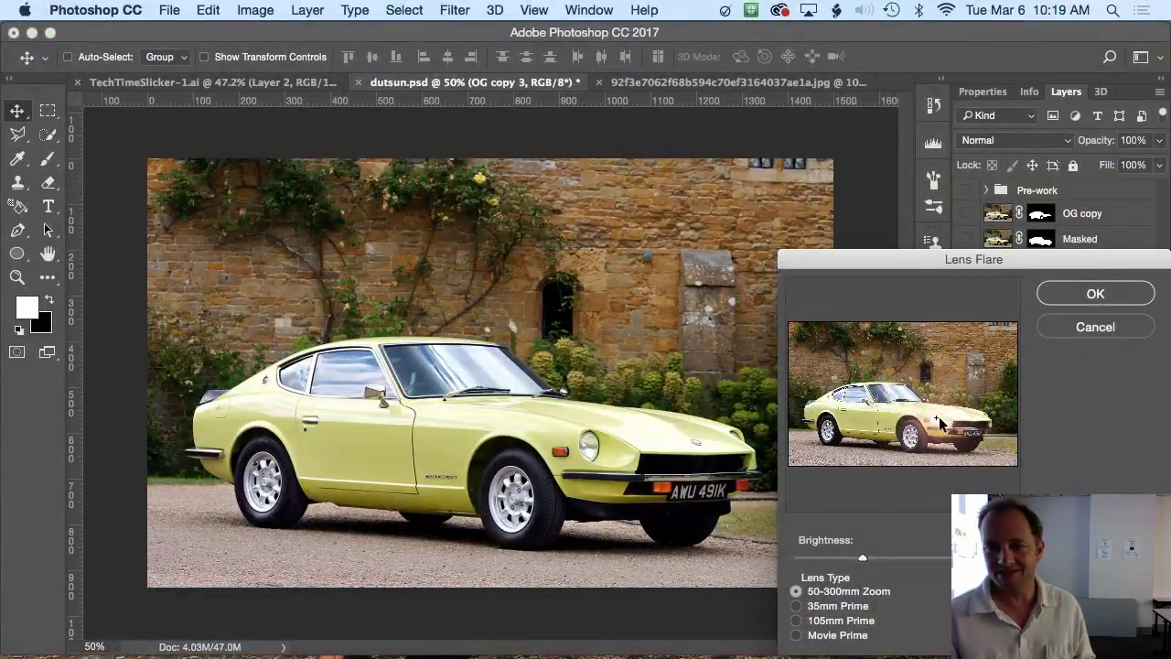
drag(939, 417, 863, 391)
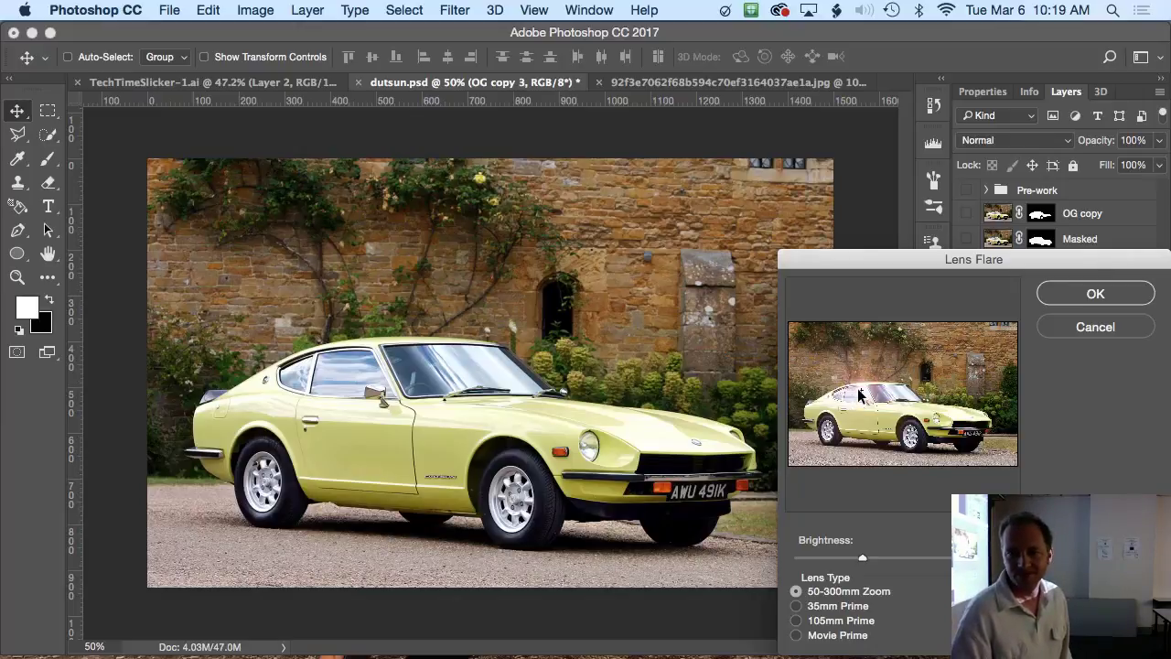
drag(861, 393, 861, 396)
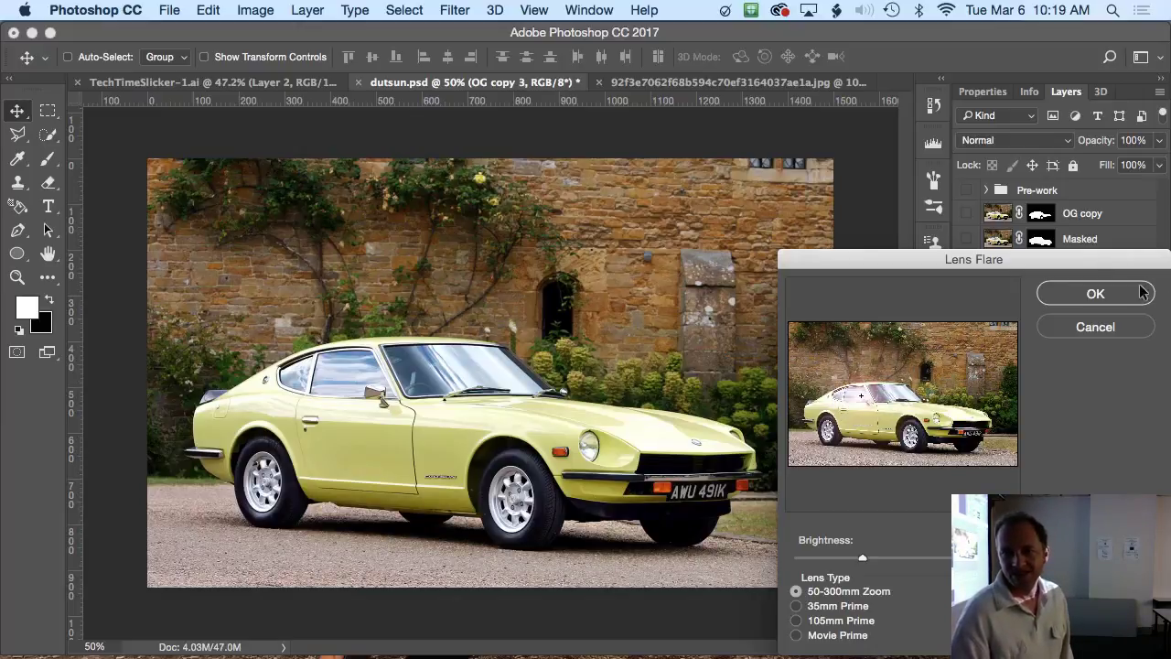
click(1089, 294)
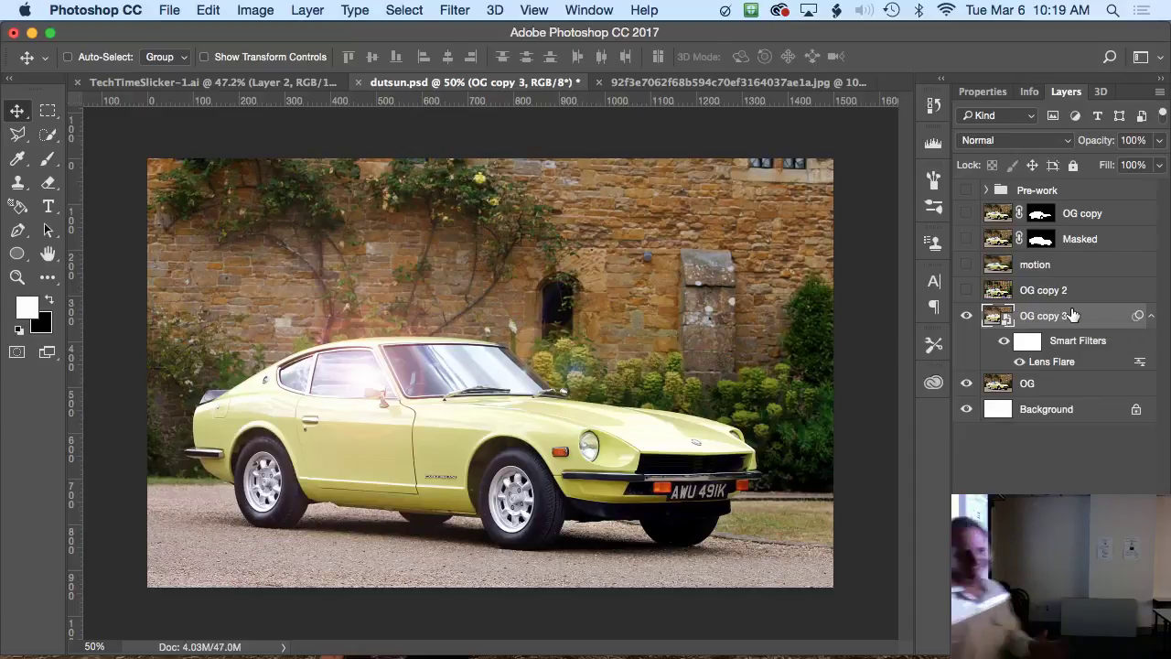
Step: Compare the lens flare with the Masked layer shown and hidden, and hide OG copy 3
click(970, 241)
click(972, 242)
click(970, 240)
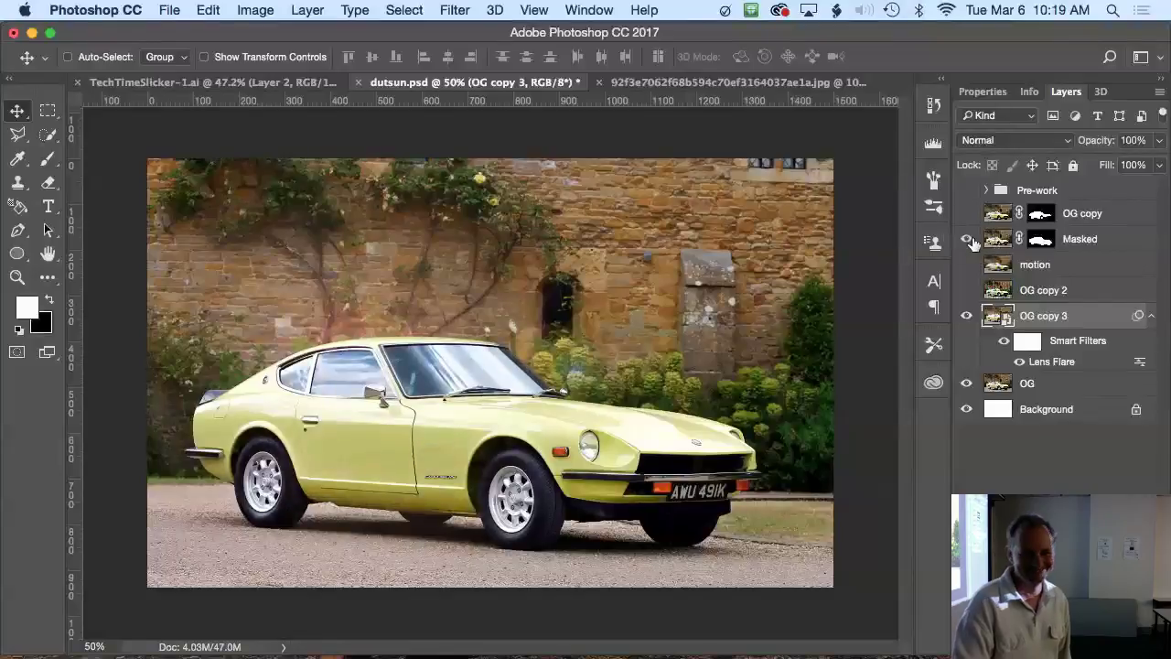
click(971, 241)
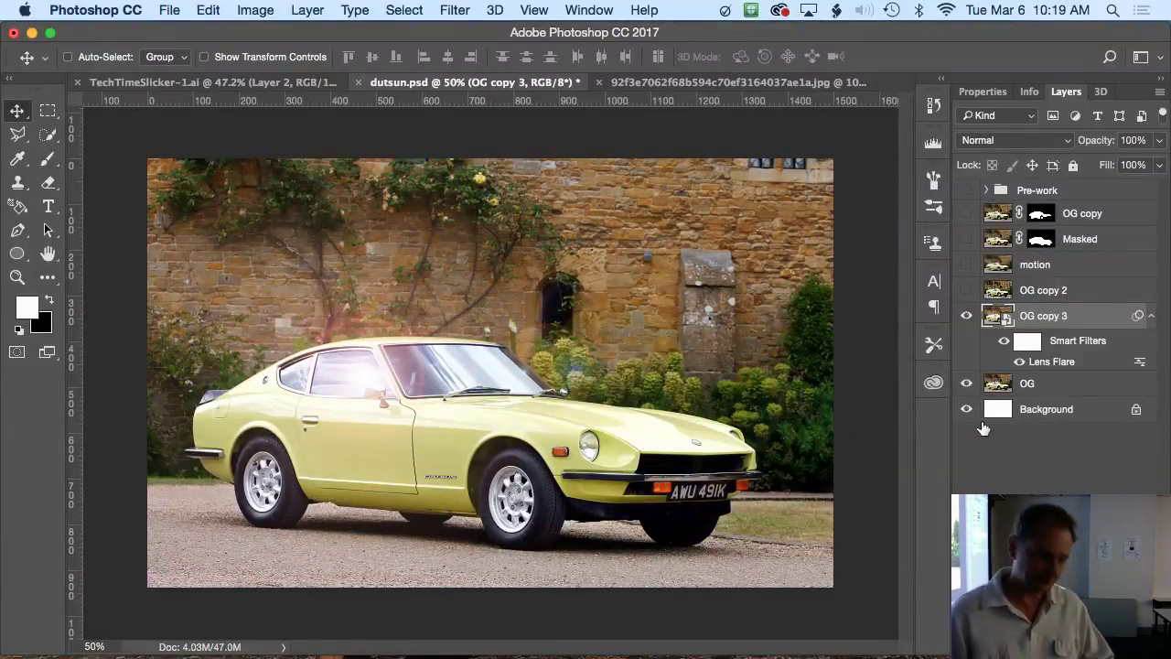
click(966, 316)
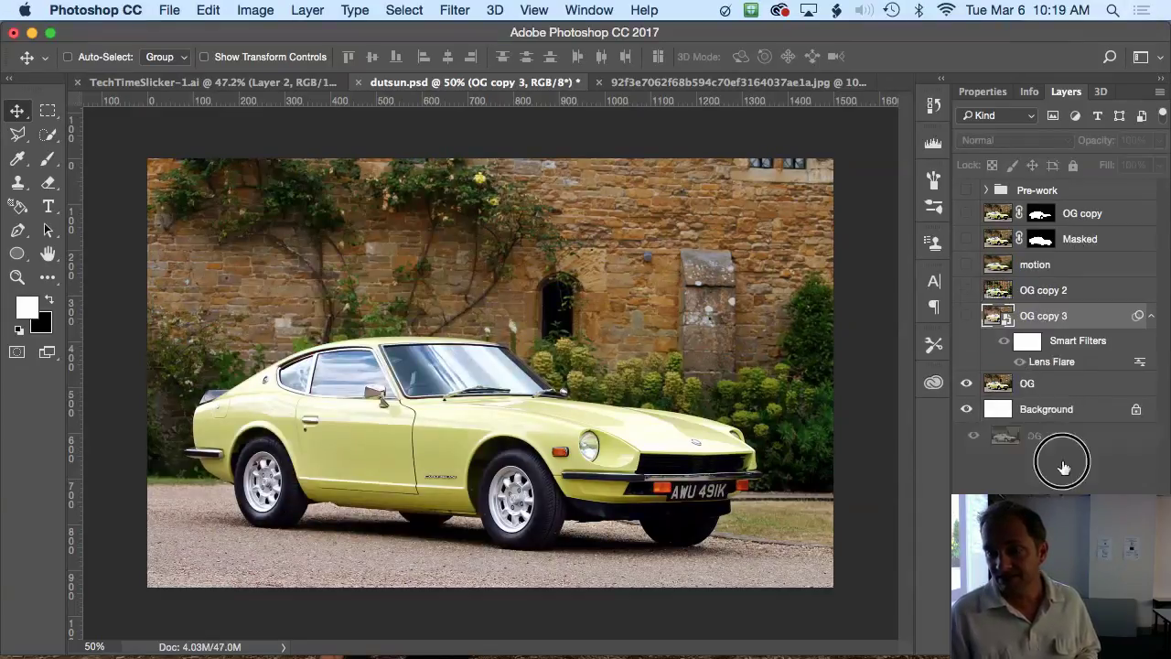
Step: Duplicate the OG layer and apply the Sharpen More filter to the copy
key(super+j)
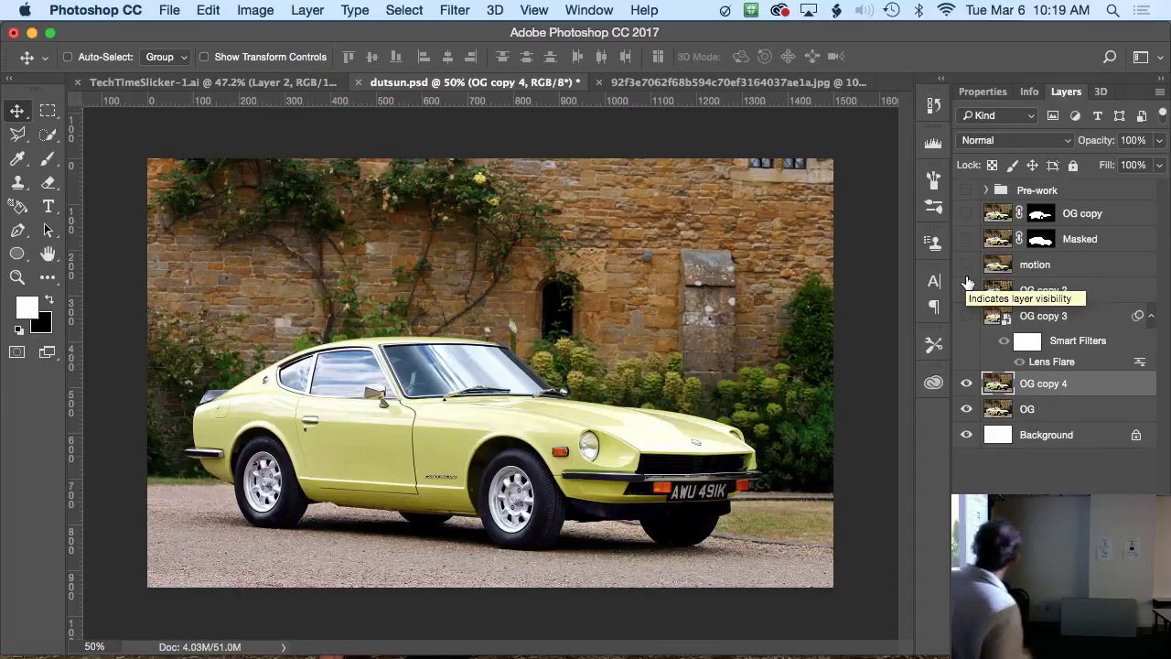
right_click(1050, 391)
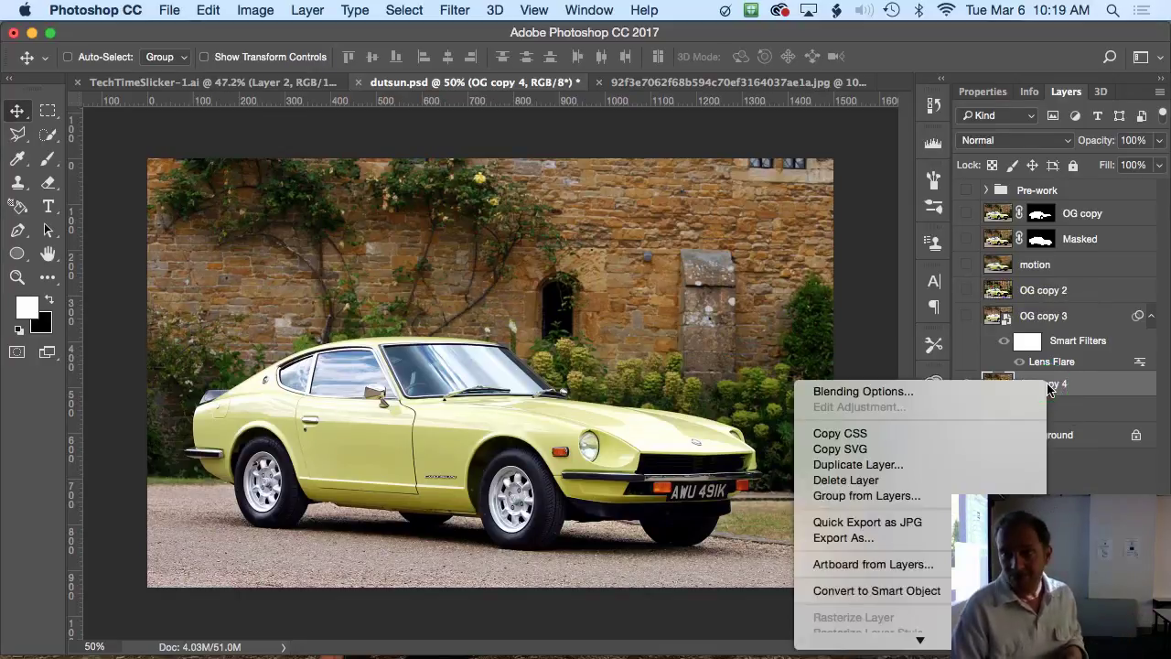
click(455, 10)
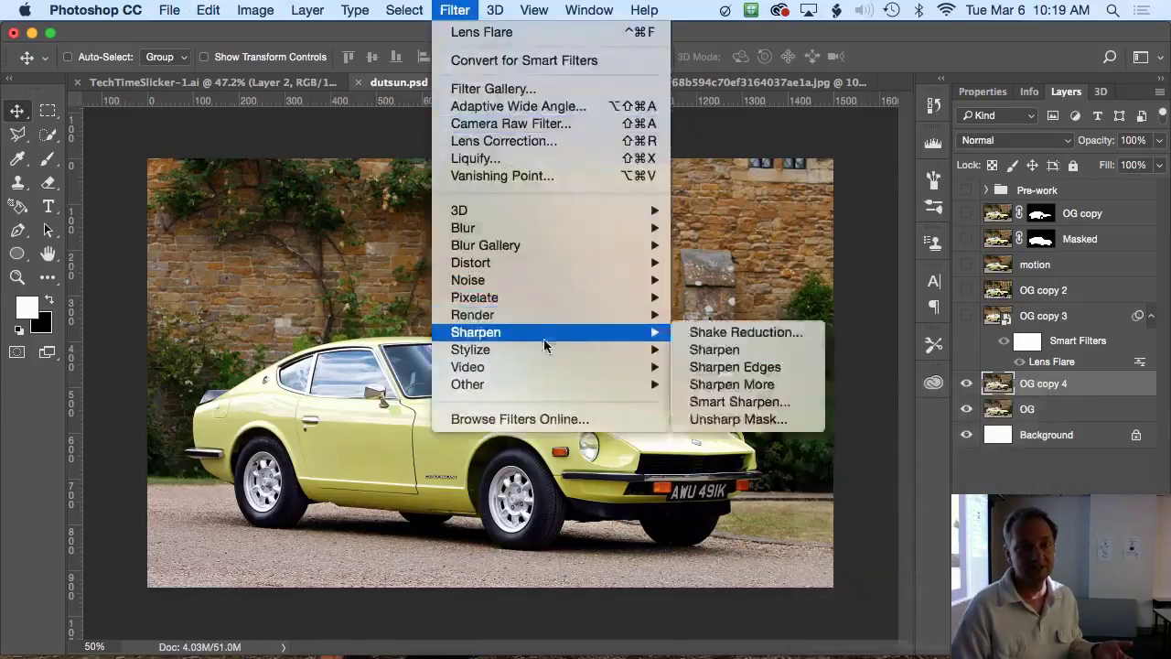
mouse_move(679, 336)
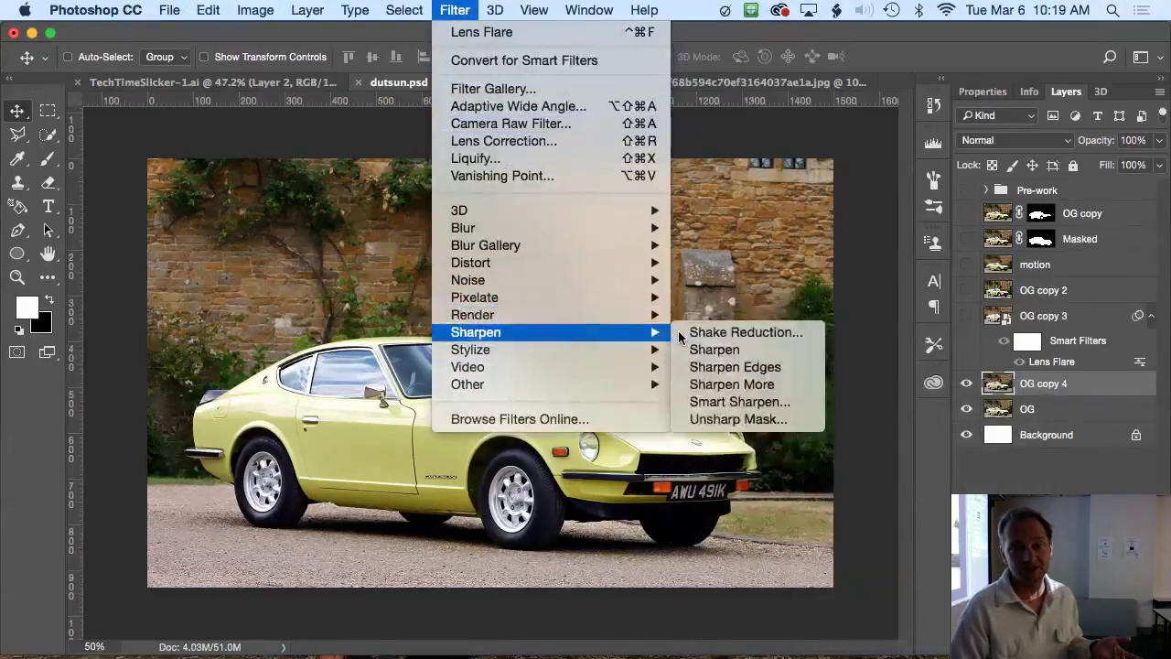
click(732, 385)
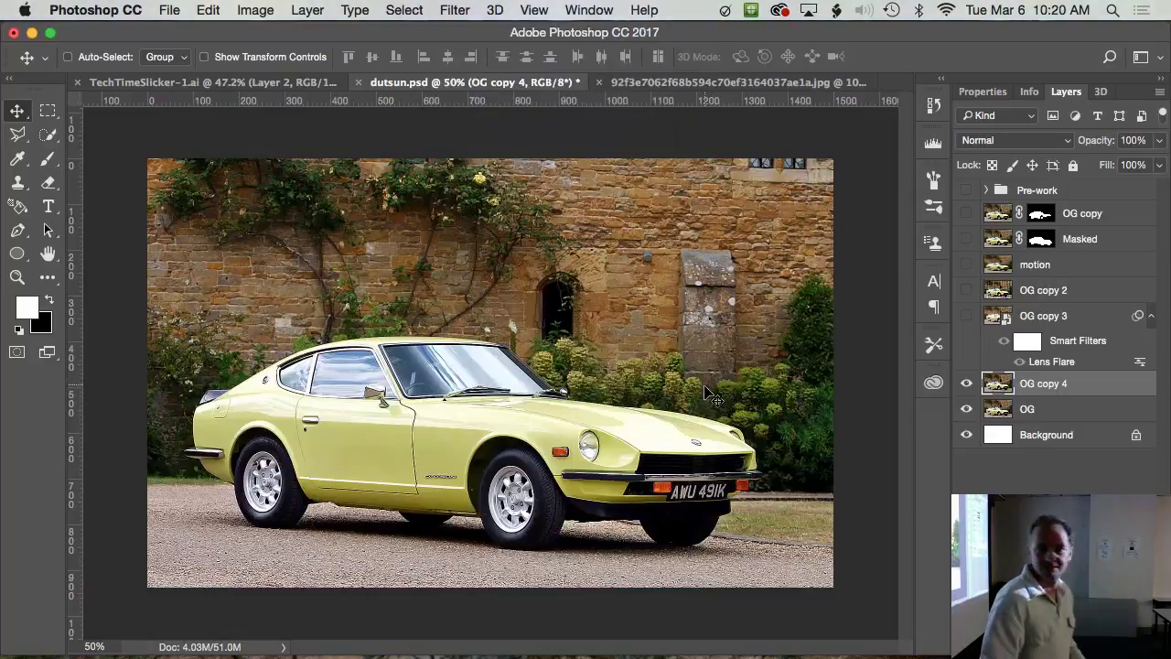
Step: Compare the photo with and without the sharpened OG copy 4 layer
click(967, 384)
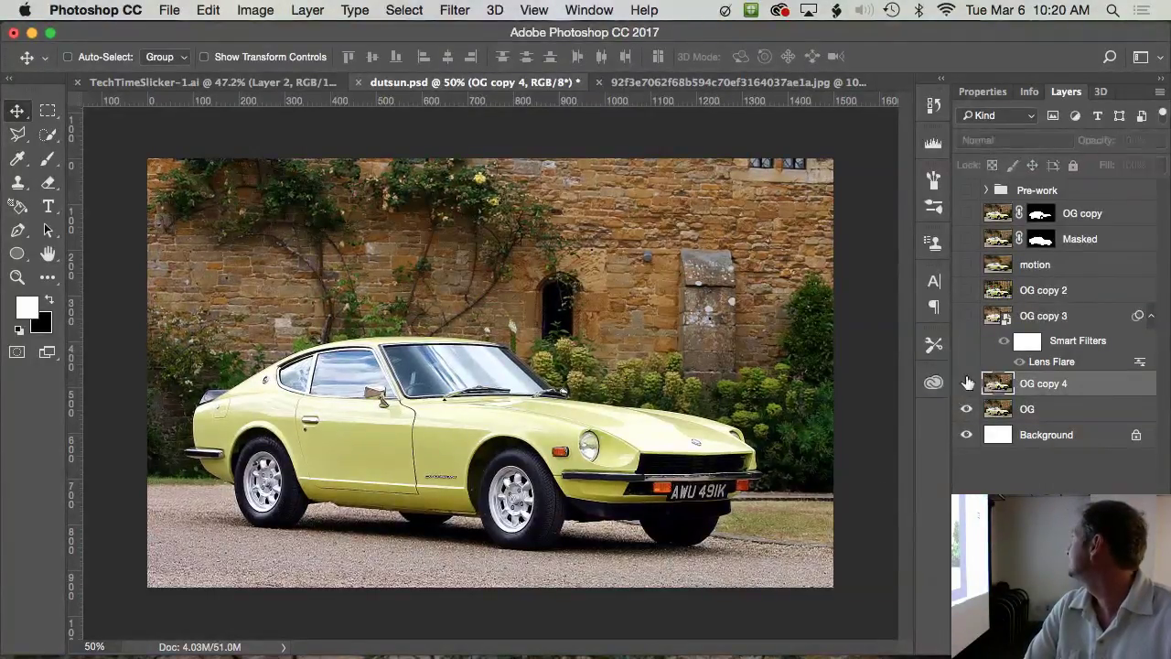
click(967, 383)
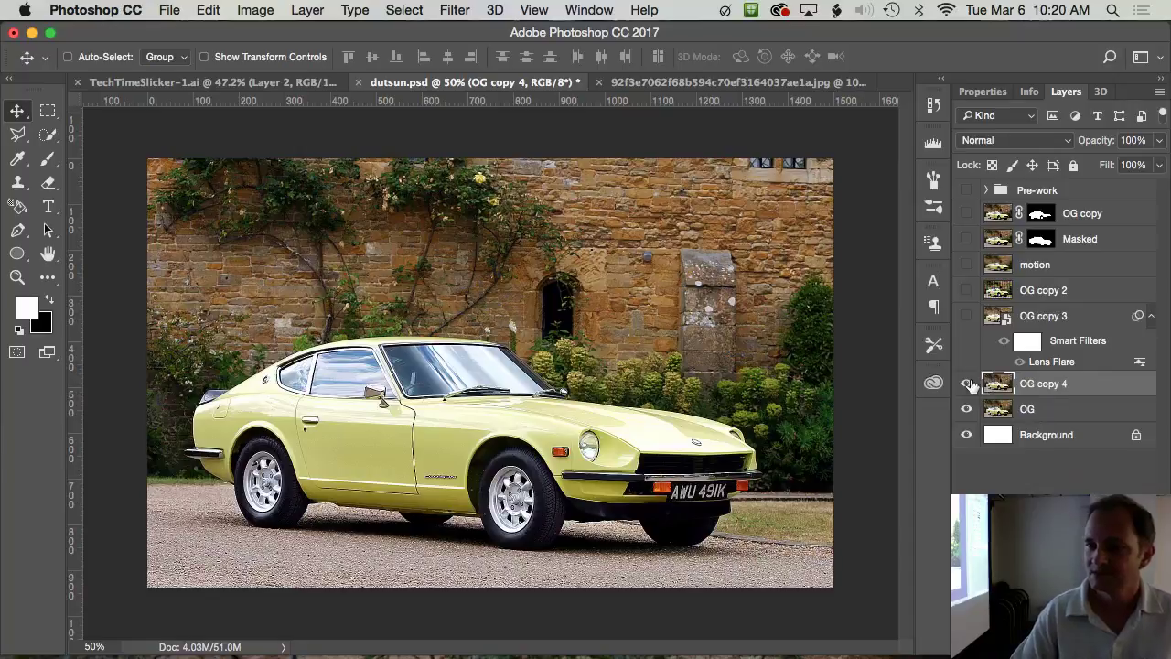
click(968, 384)
click(970, 385)
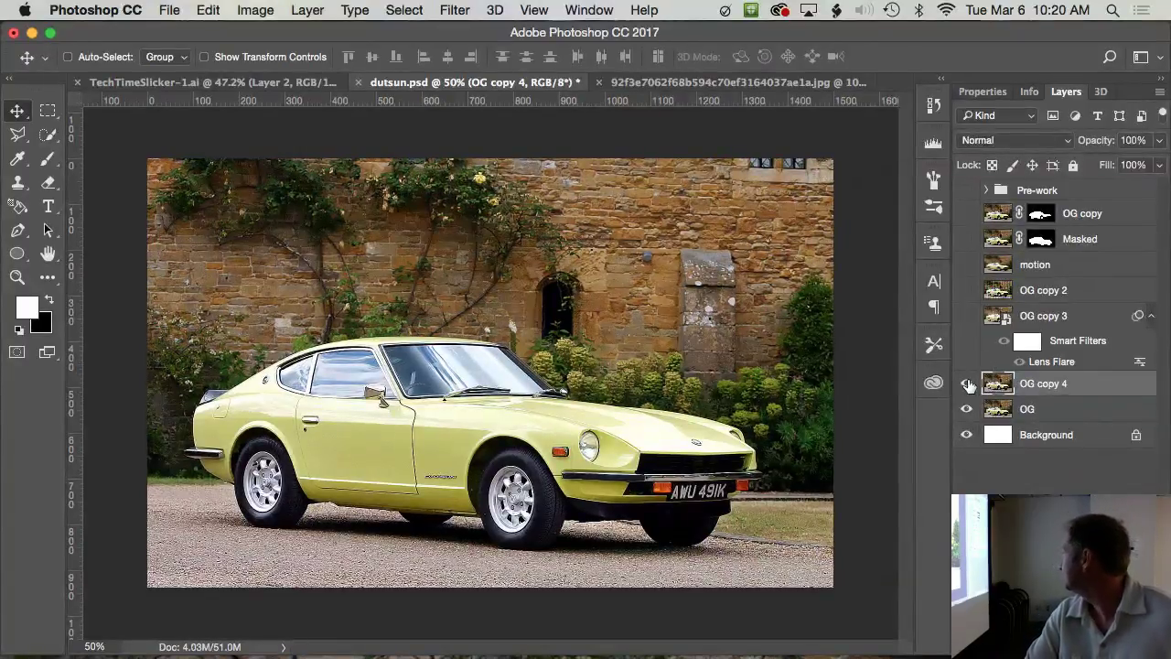
click(968, 385)
click(968, 385)
click(969, 384)
click(968, 385)
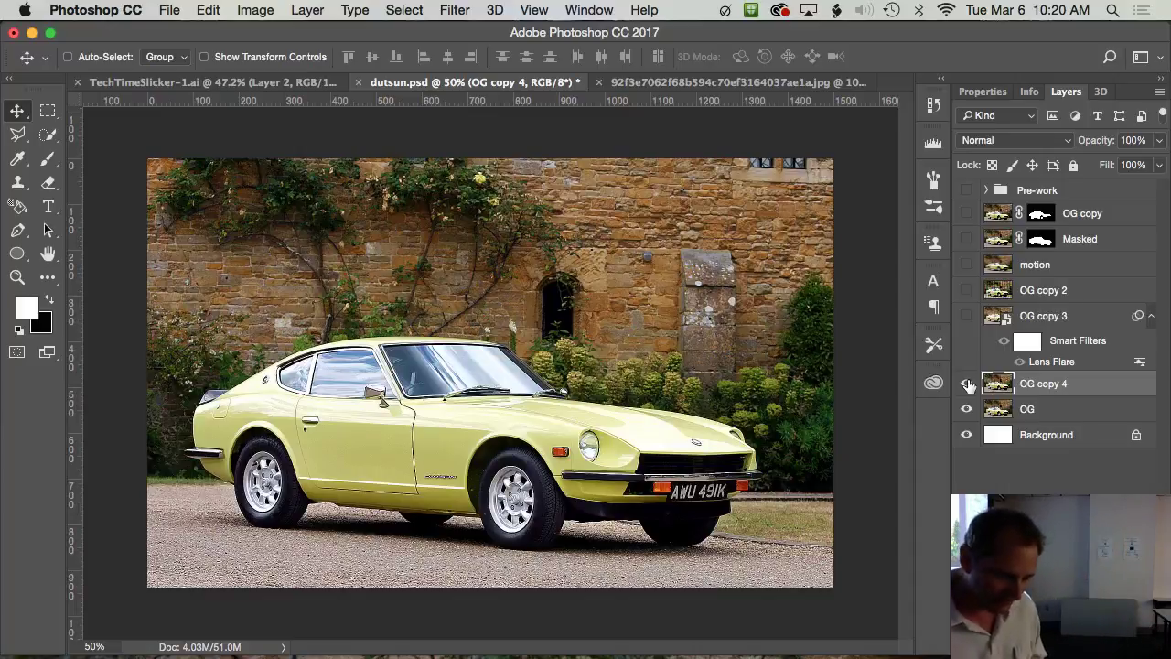
Step: Hide OG copy 4 and make another duplicate of the OG layer
click(968, 384)
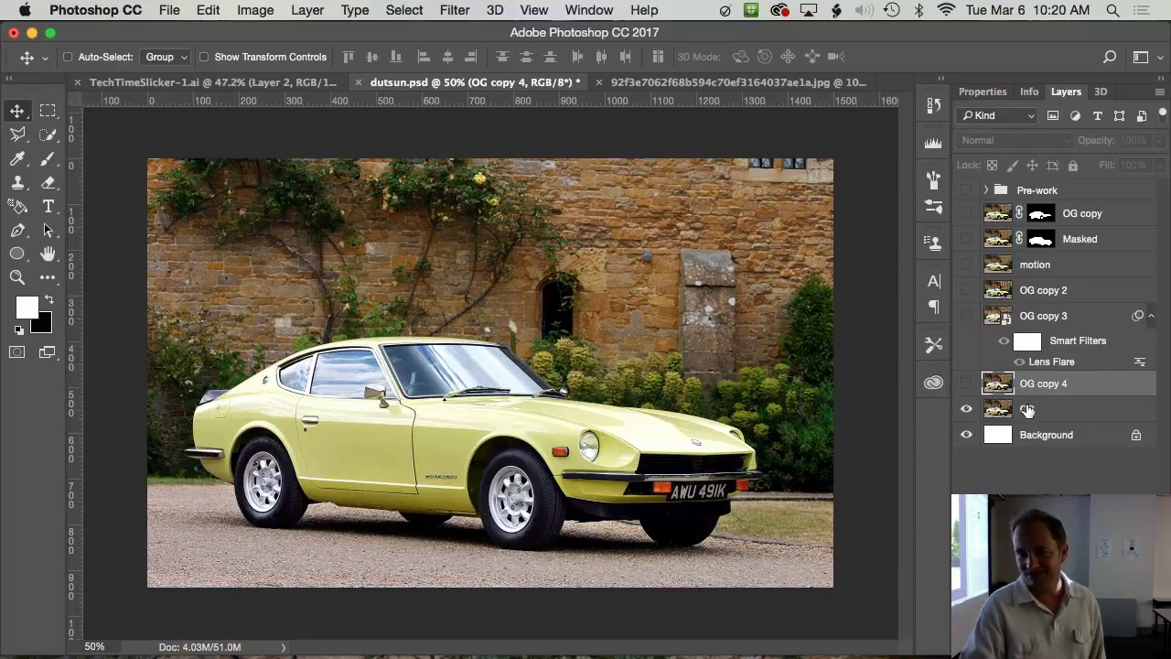
key(super+j)
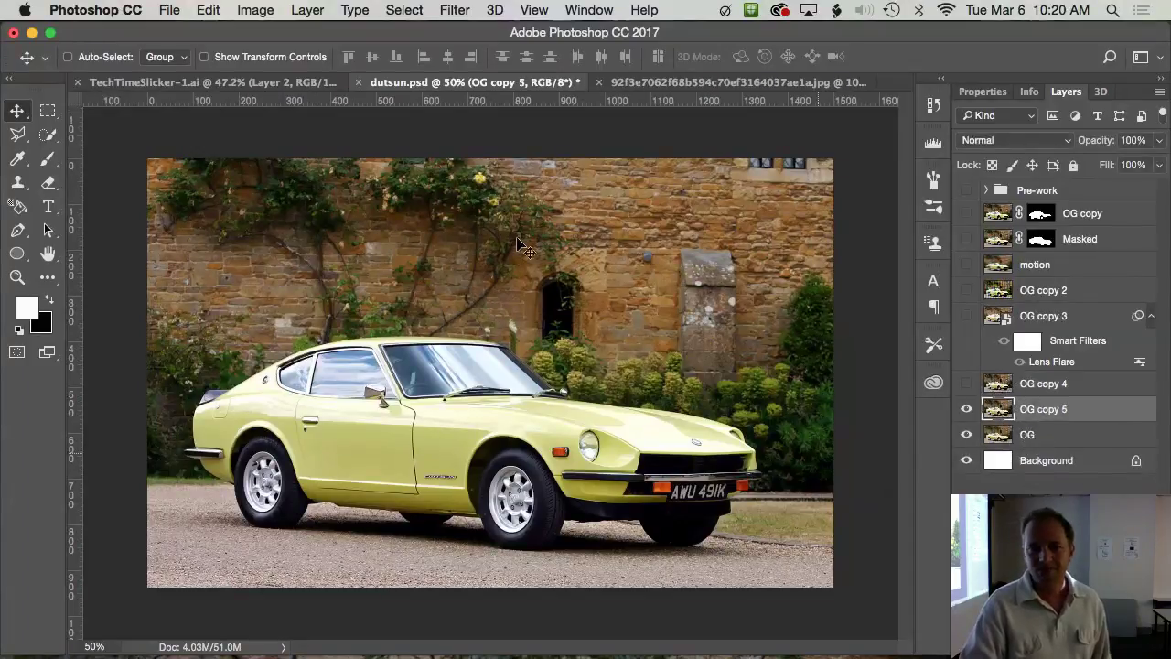
click(439, 9)
mouse_move(523, 249)
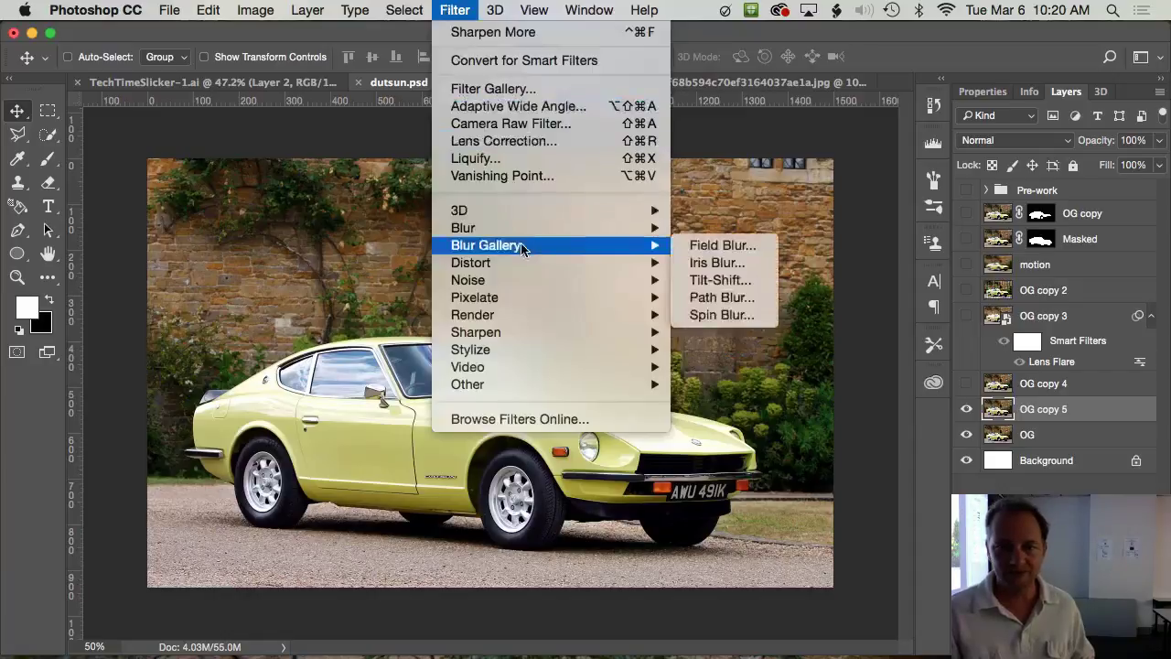
click(707, 246)
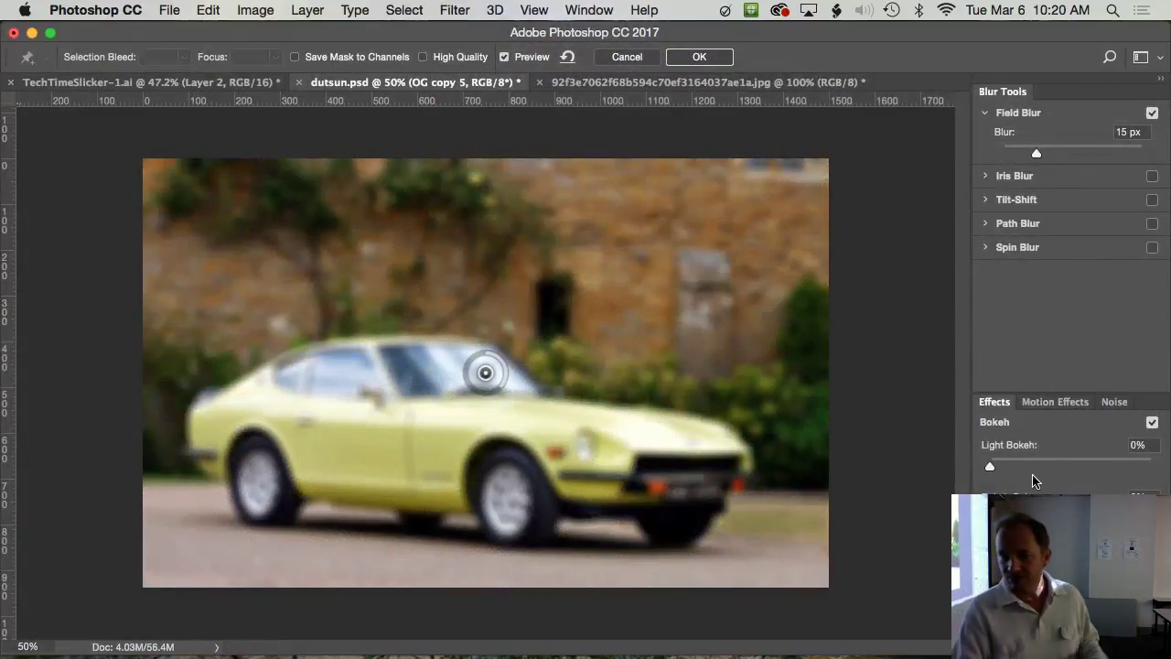
drag(989, 470, 1046, 471)
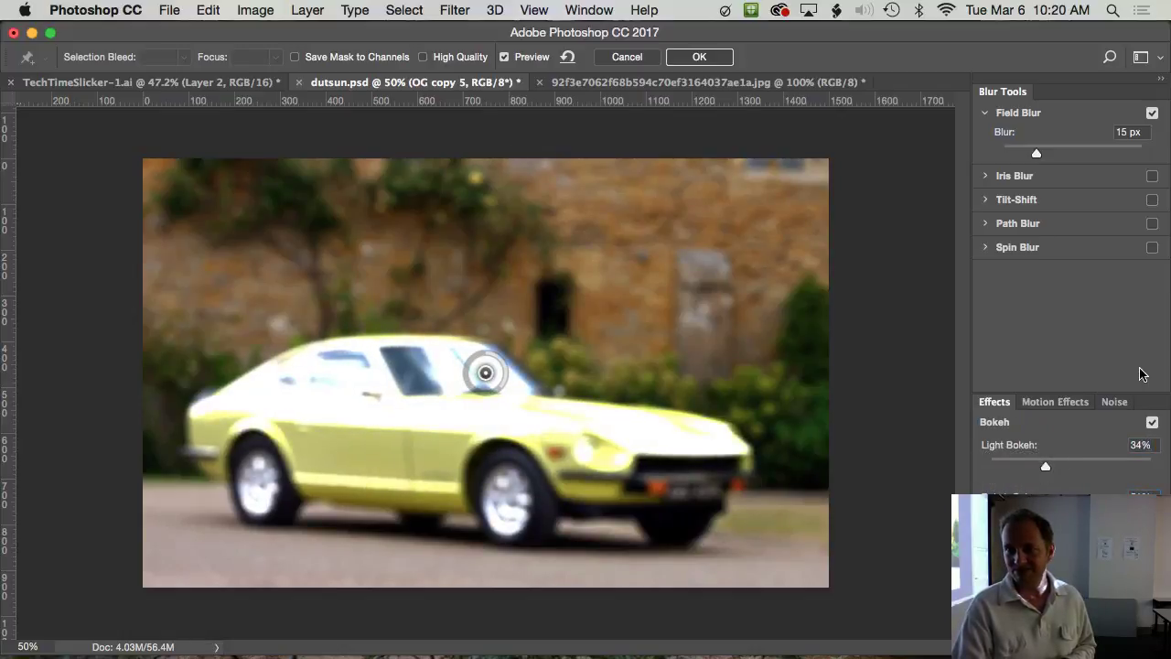
drag(1041, 160, 1096, 152)
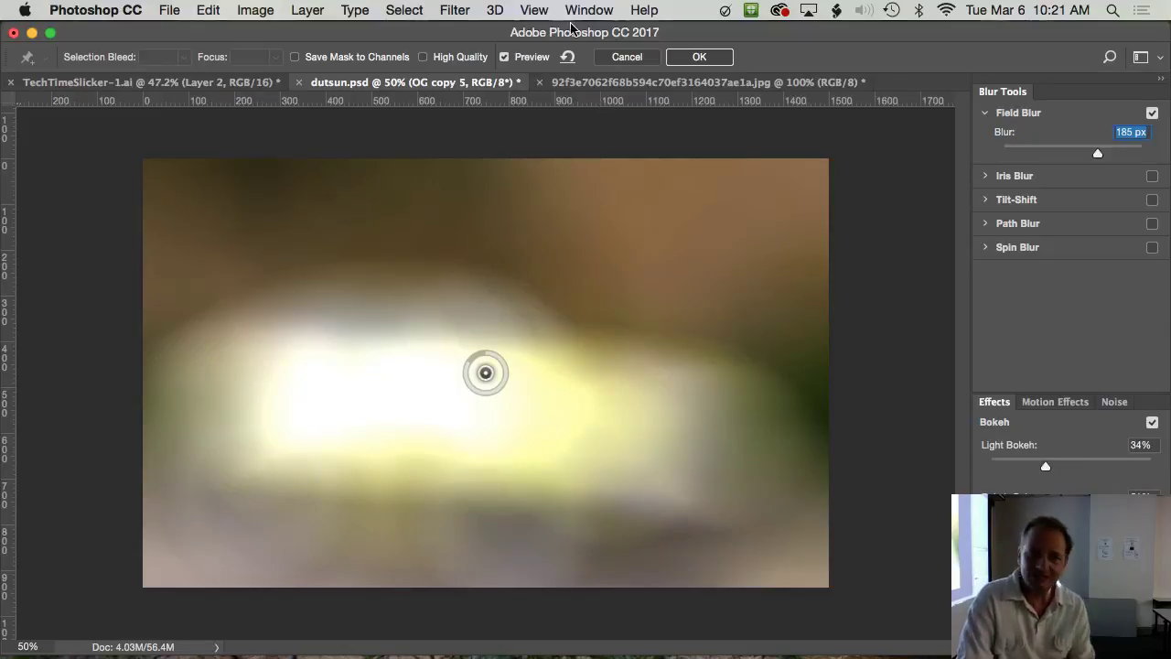
click(626, 57)
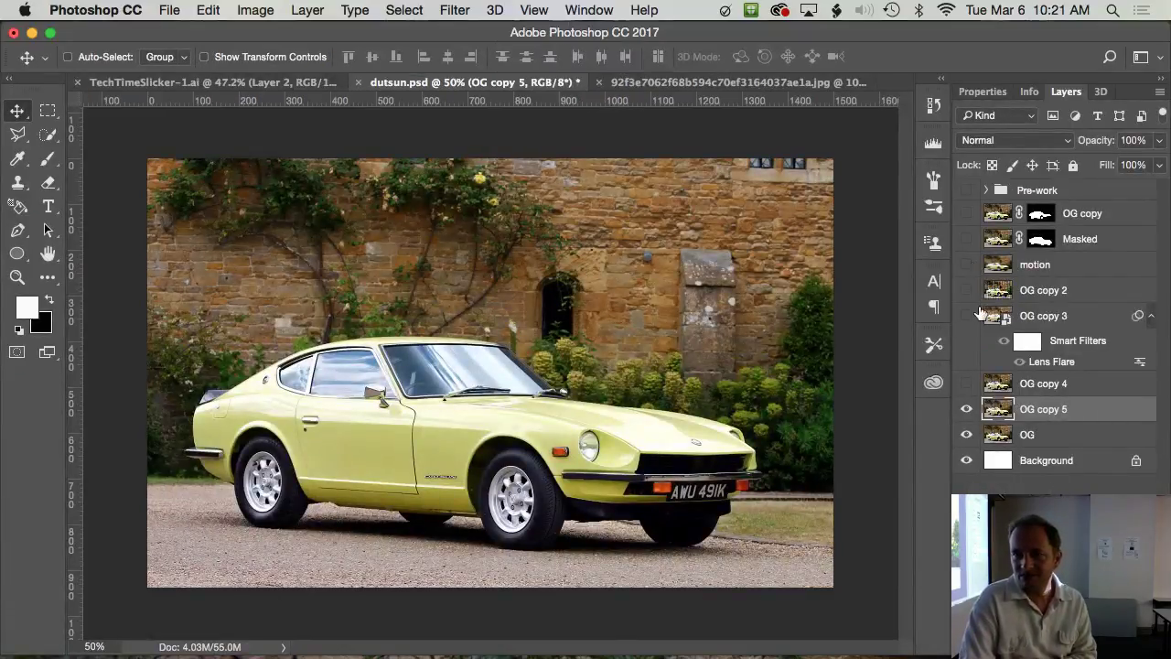
Step: Apply a 15 px Field Blur with 100% Light Bokeh to OG copy 5, and show the Masked layer above it
click(534, 11)
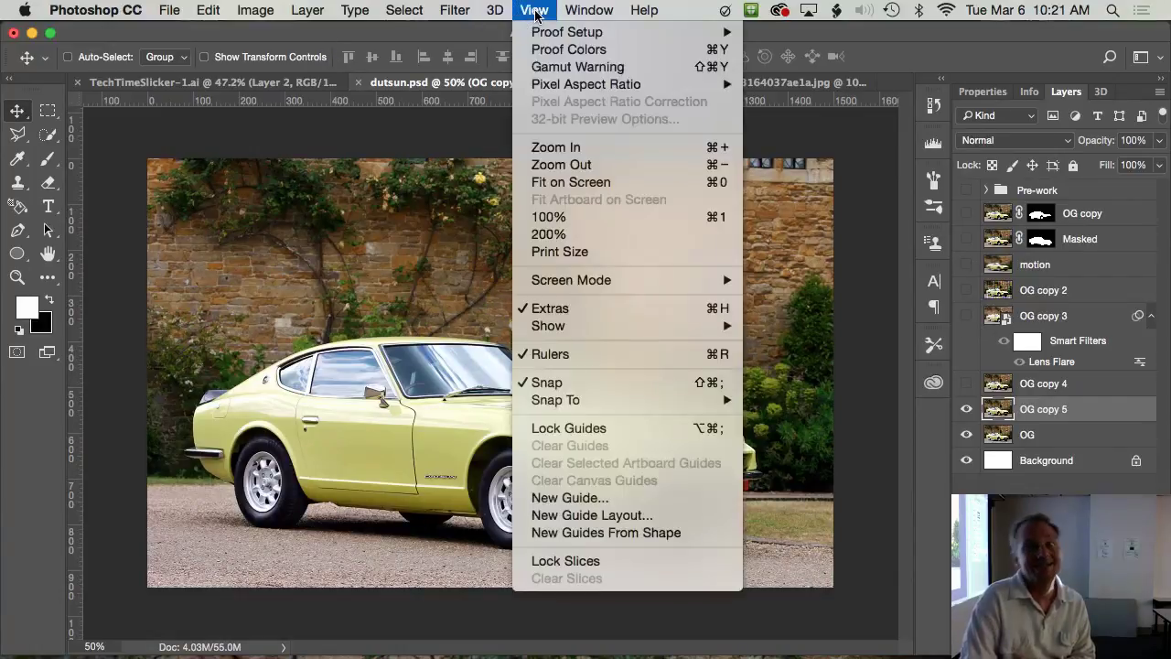
mouse_move(454, 10)
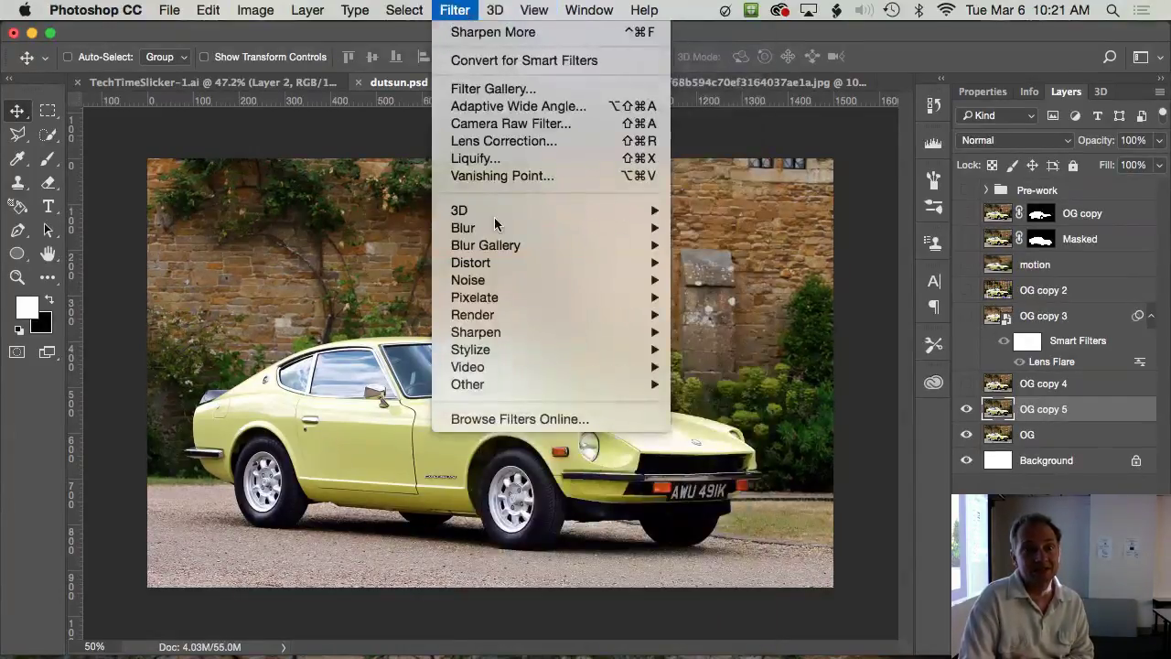
mouse_move(512, 245)
click(732, 246)
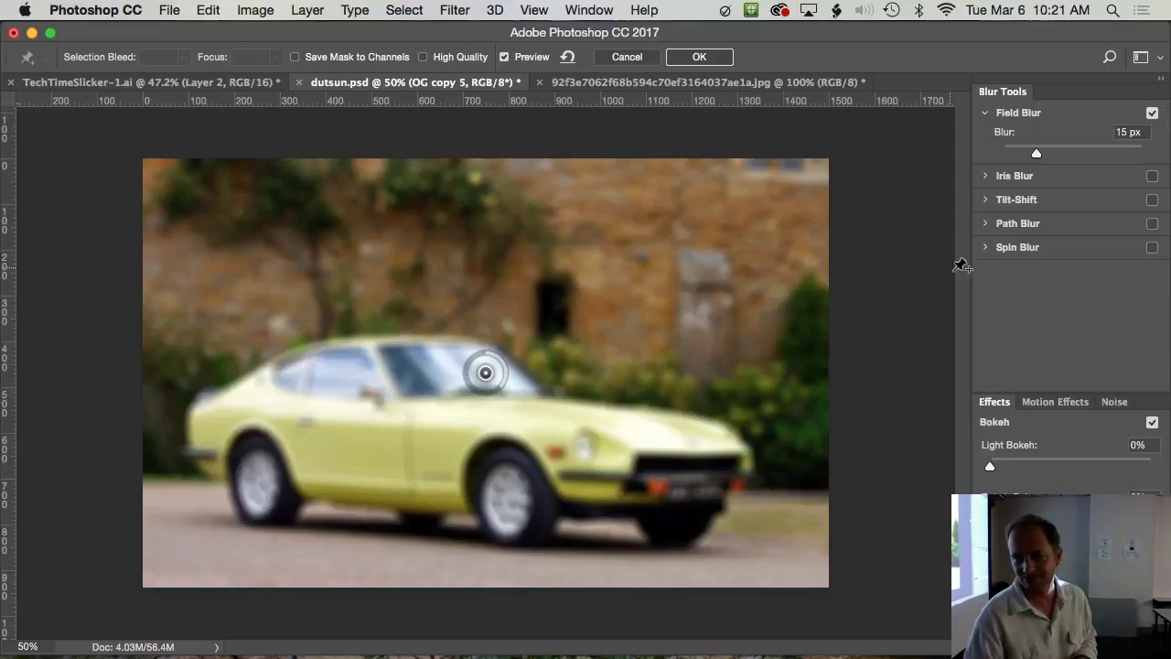
drag(990, 467, 1020, 467)
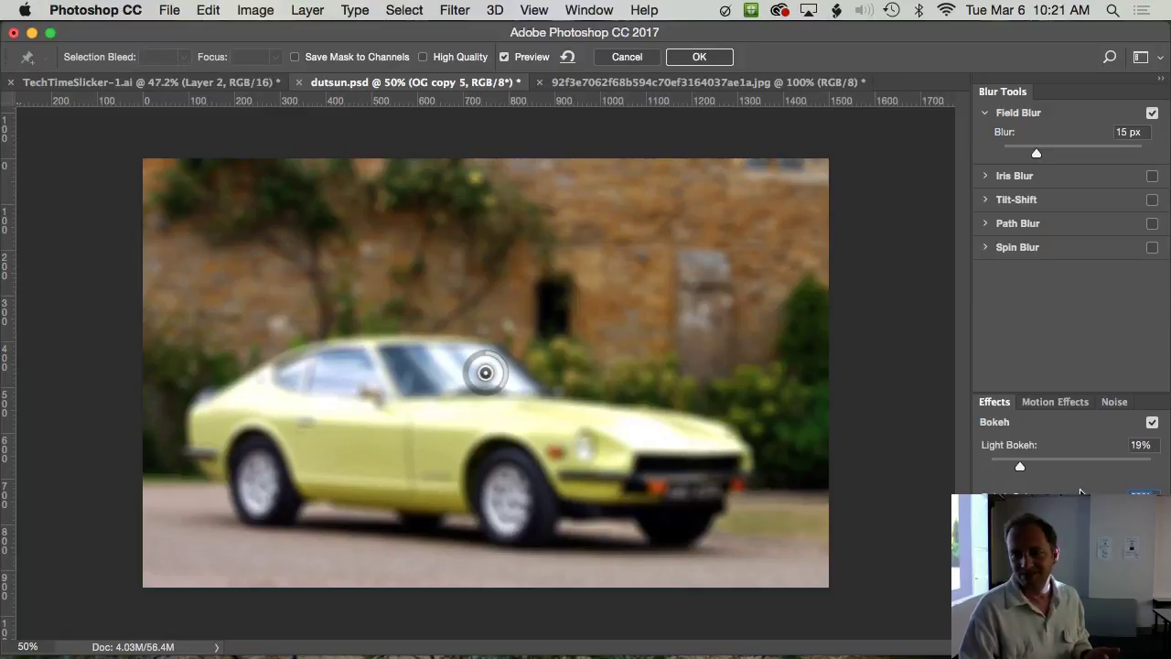
drag(1023, 468, 1159, 466)
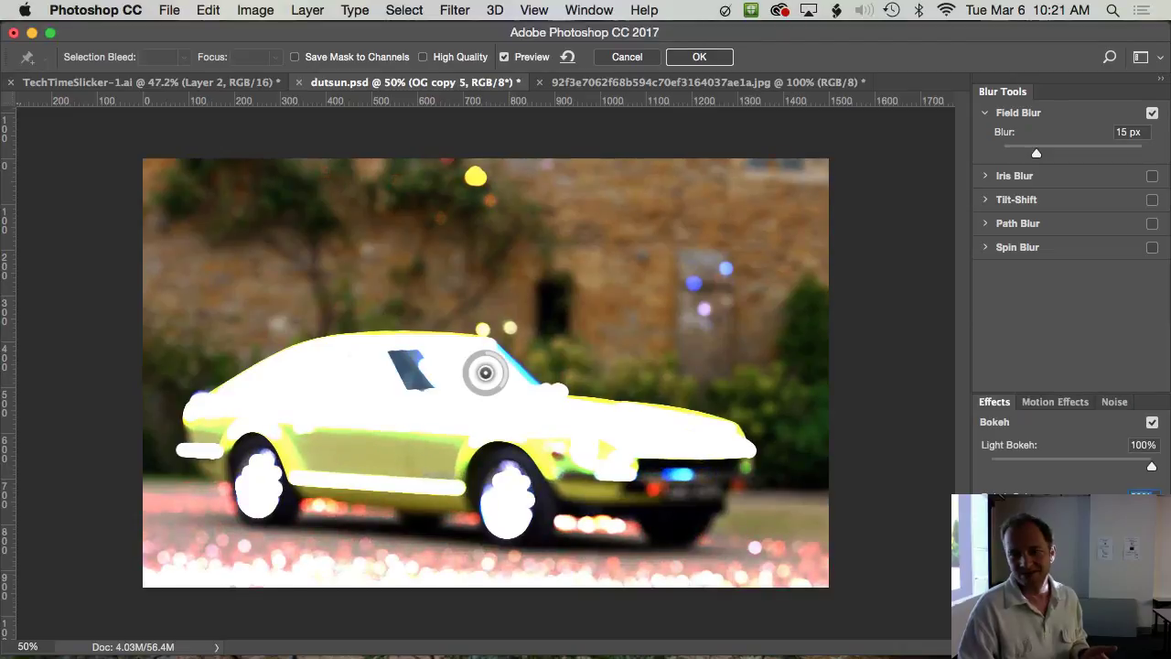
click(698, 57)
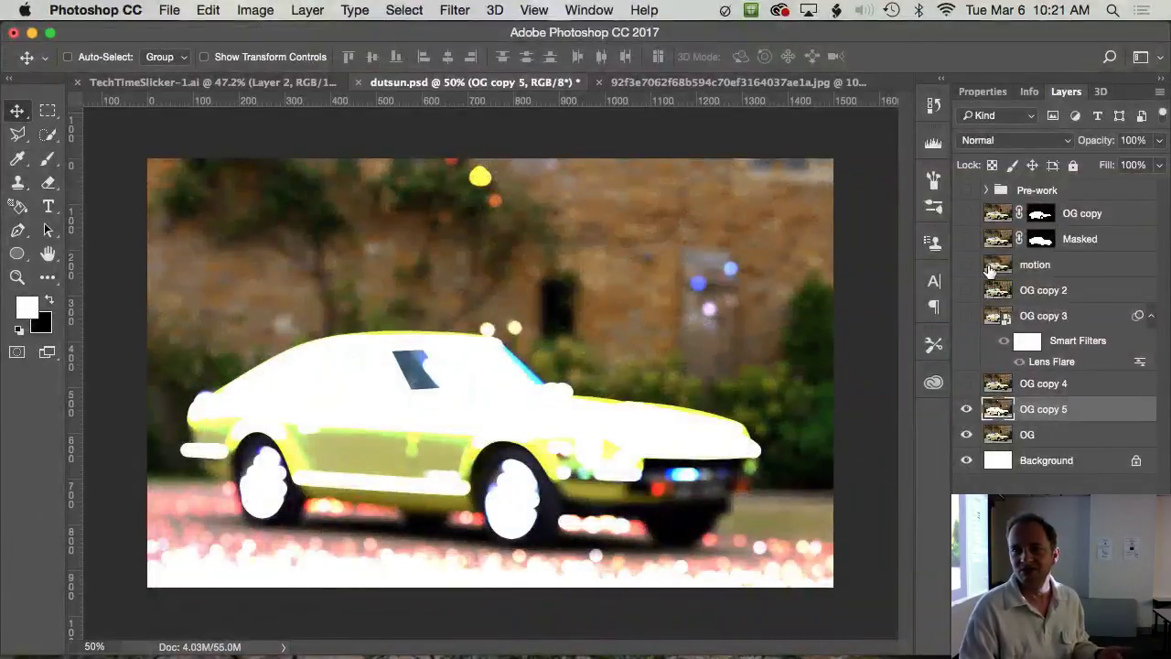
click(967, 239)
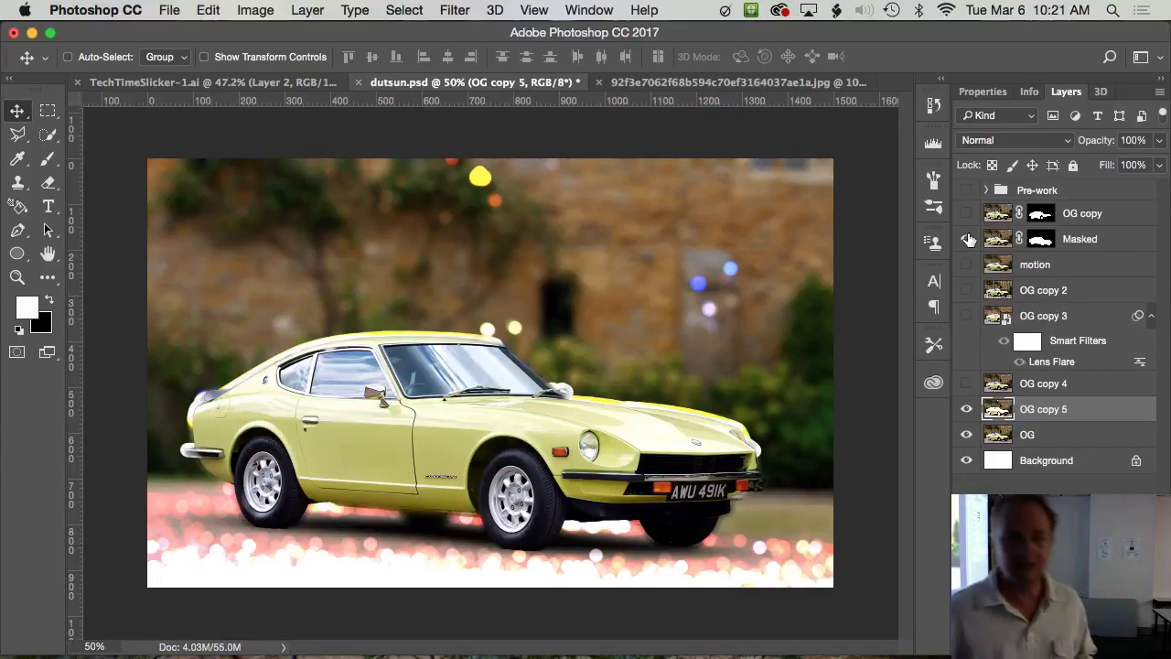
click(967, 239)
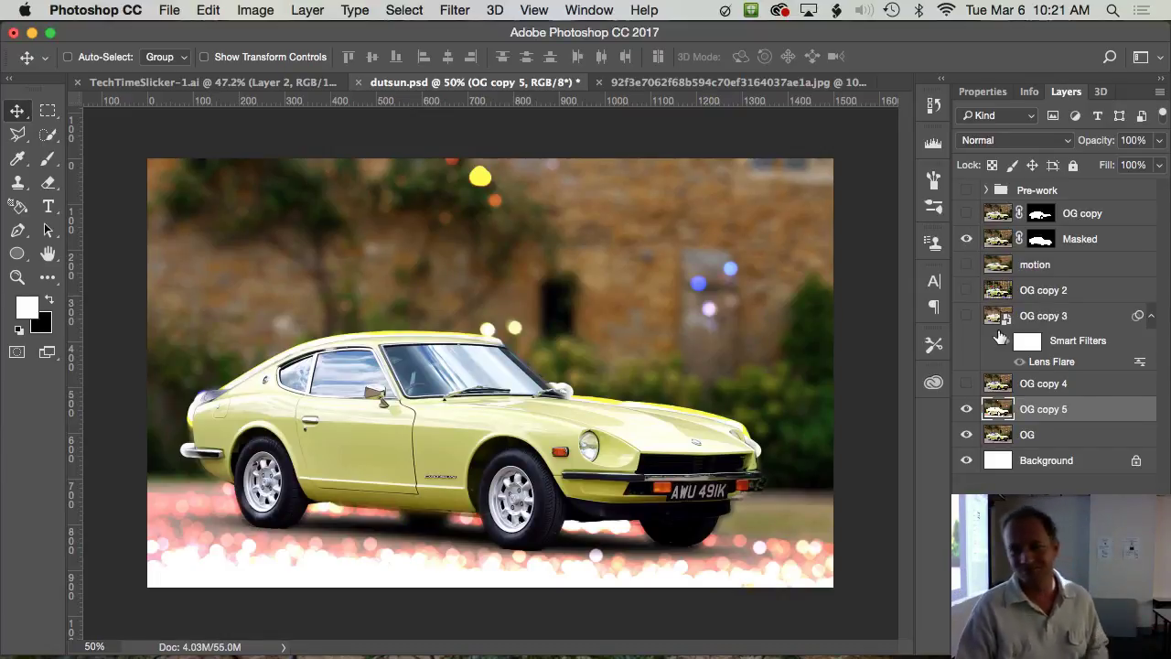
Step: Hide OG copy 5 and duplicate the OG layer again
click(967, 410)
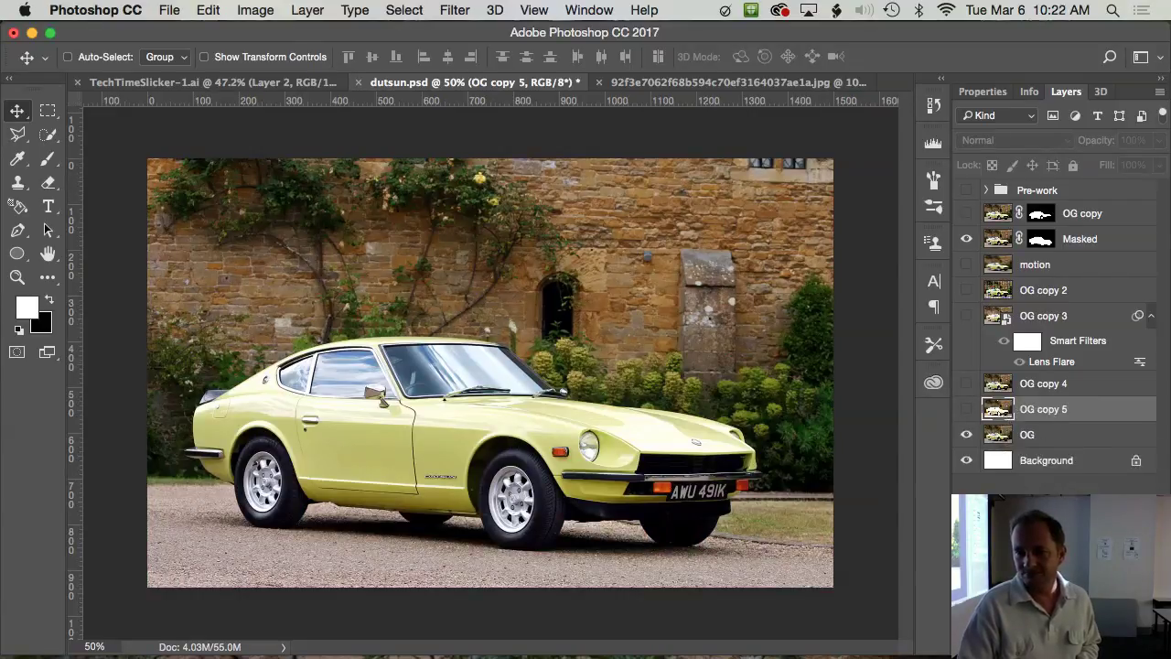
key(super+j)
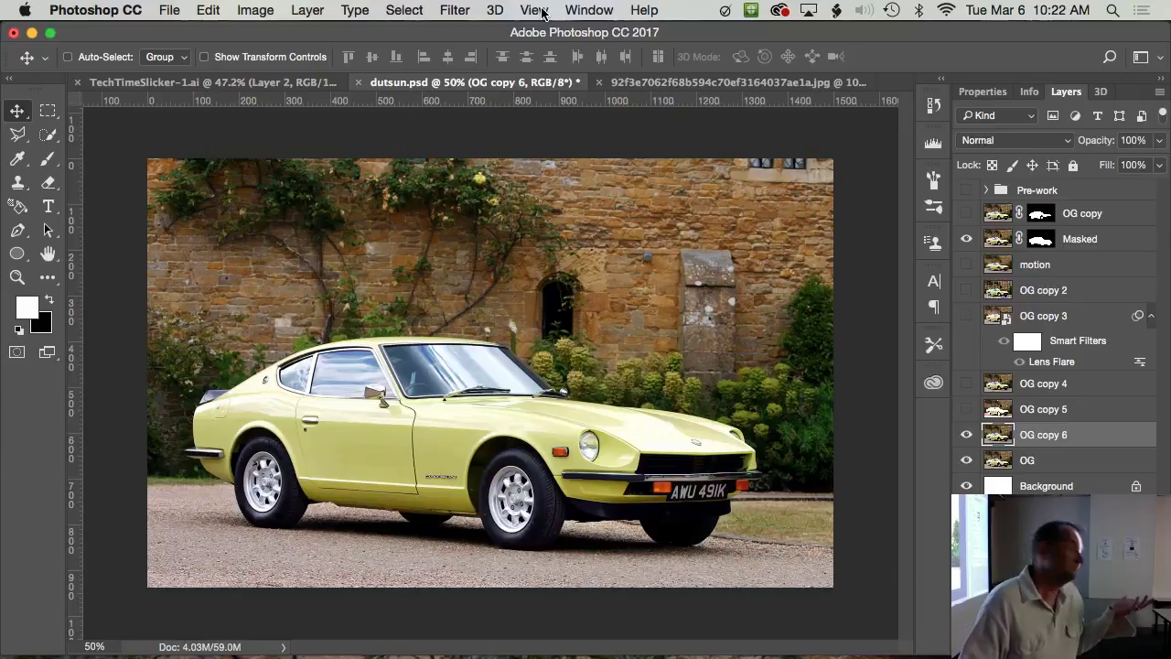
Step: Apply the Watercolor artistic filter to OG copy 6 with Brush Detail 7, Shadow Intensity 2 and Texture 2
click(458, 11)
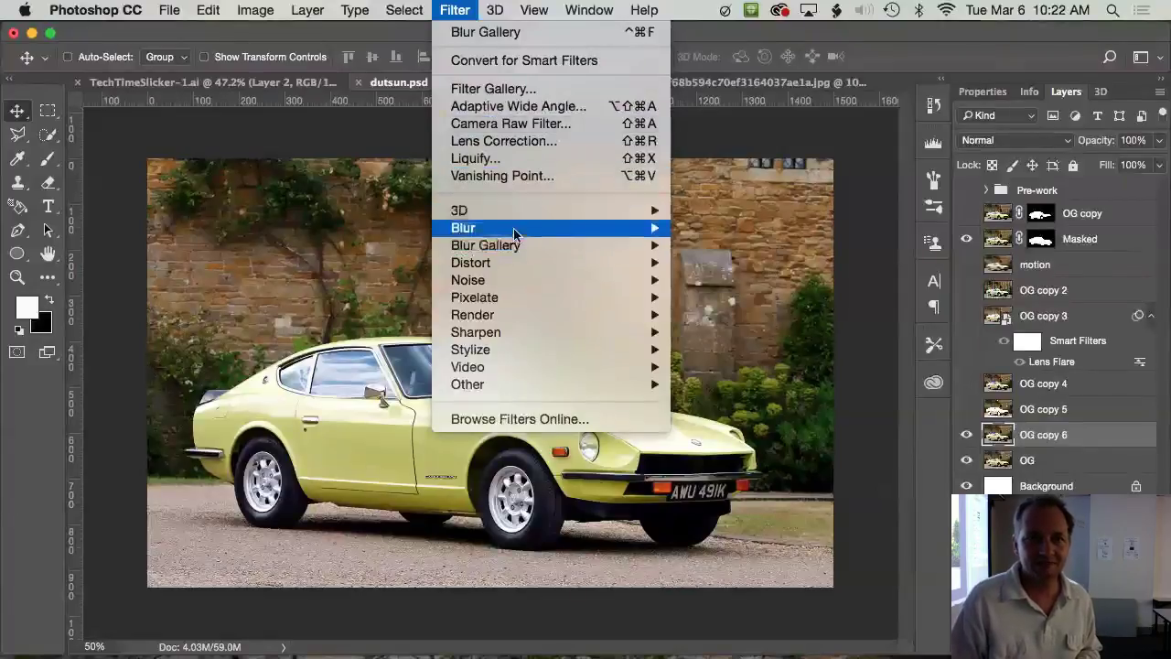
click(490, 88)
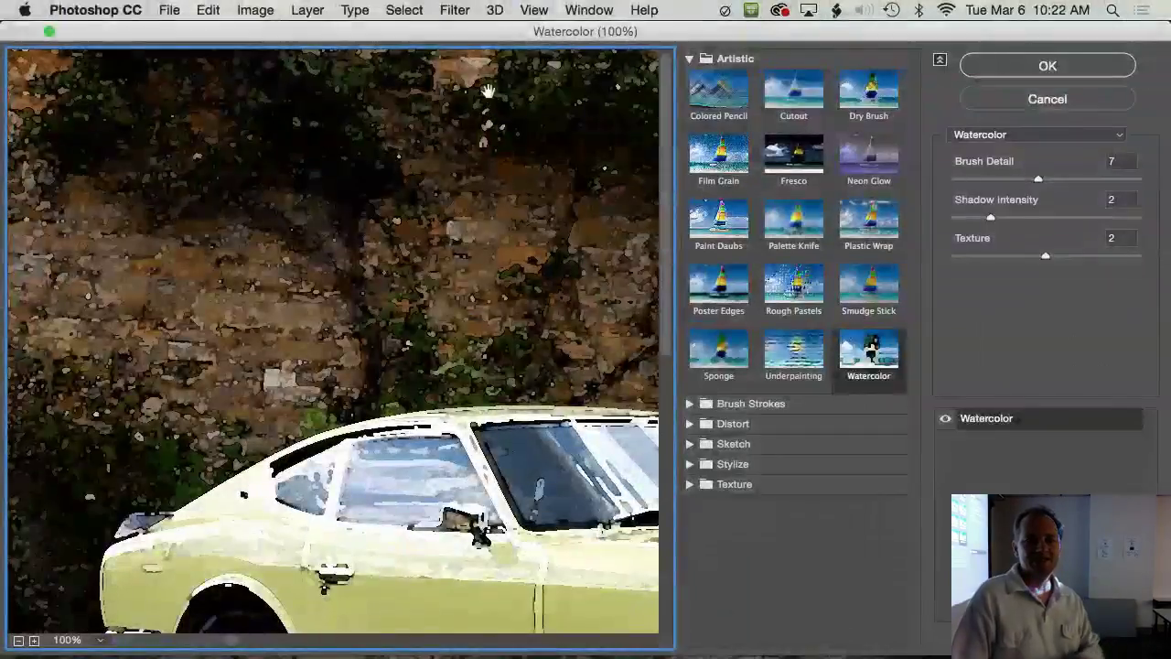
drag(468, 402, 320, 256)
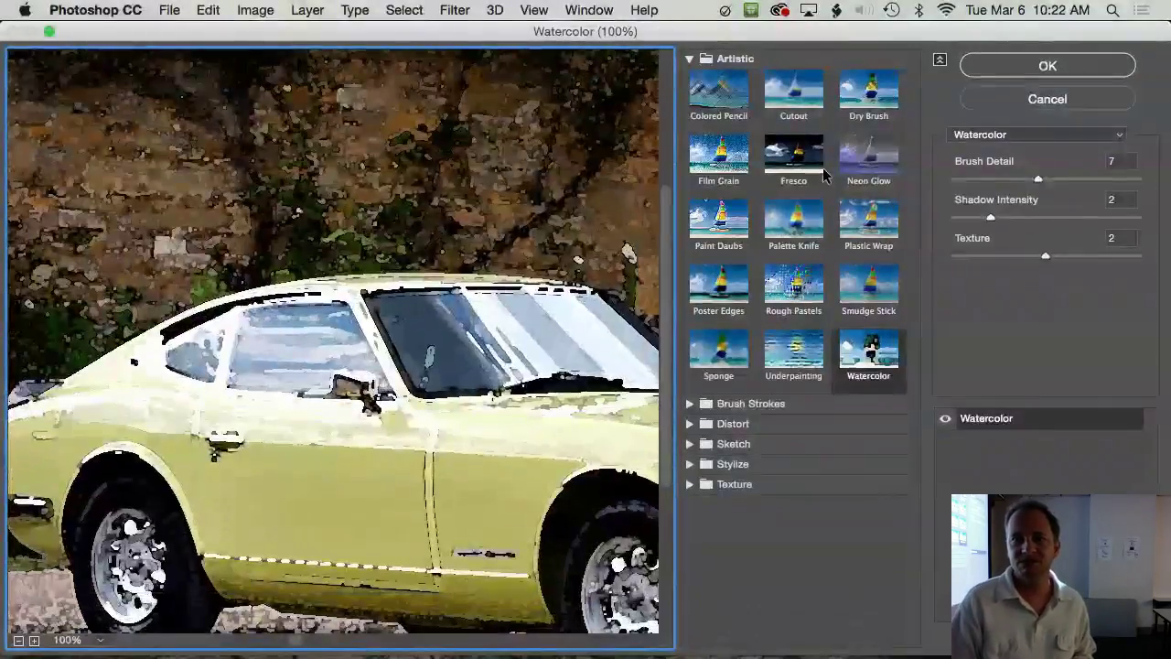
click(732, 92)
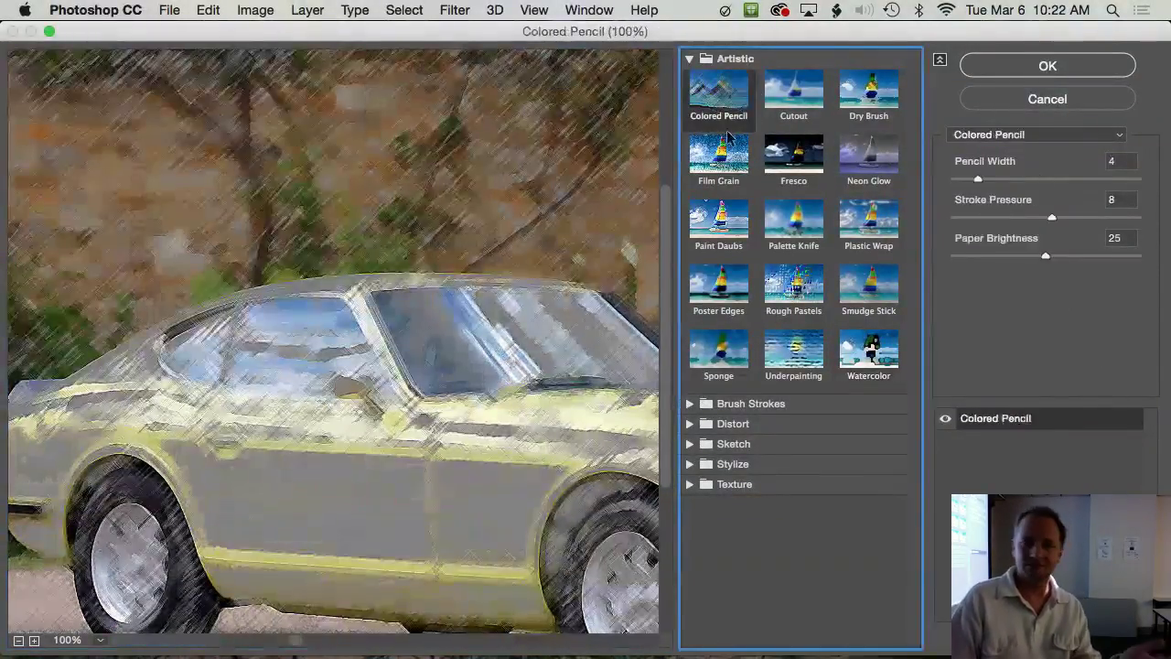
click(807, 221)
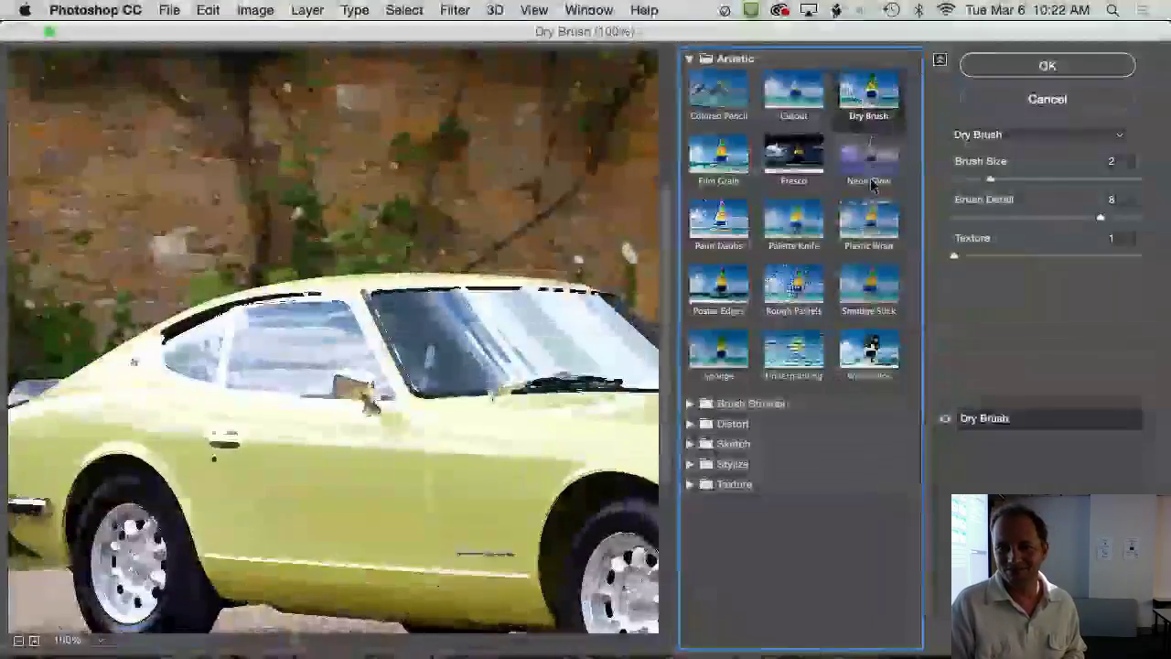
click(874, 344)
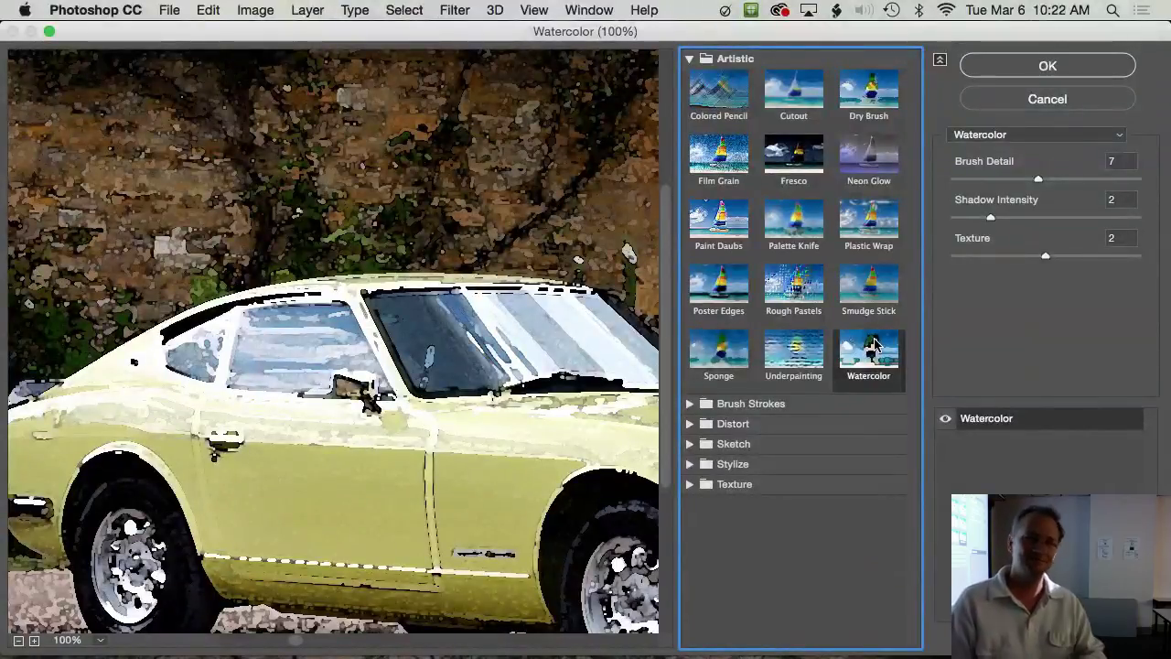
click(1030, 73)
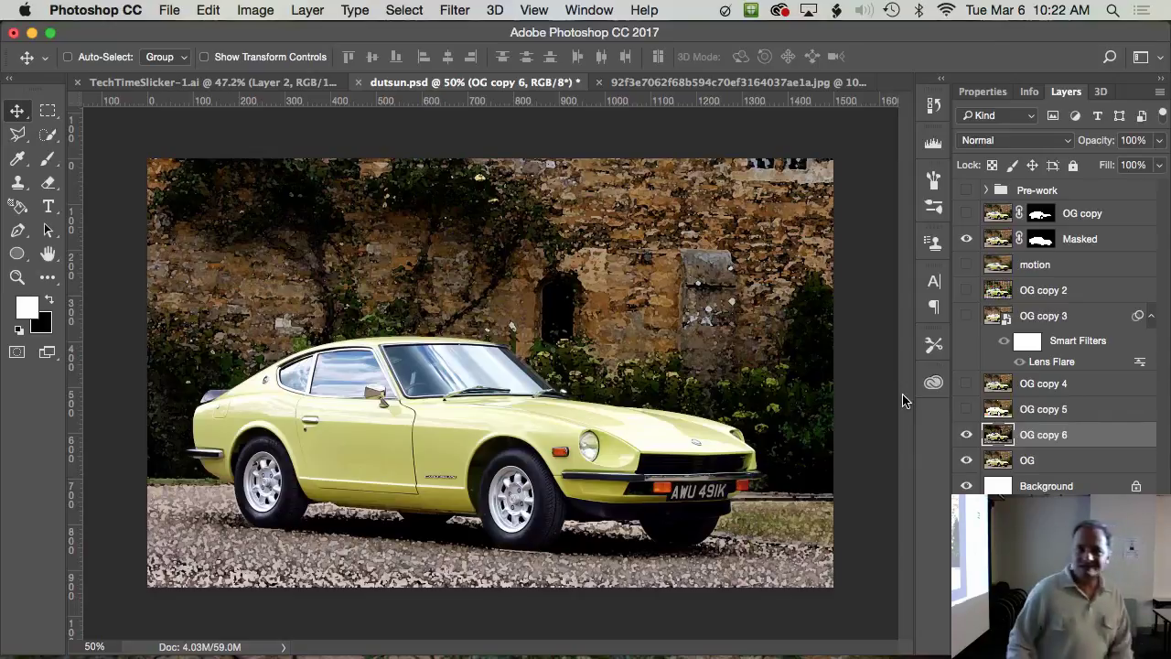
Step: Hide OG copy 6 and the Masked layer, and make another duplicate of the OG layer
click(986, 190)
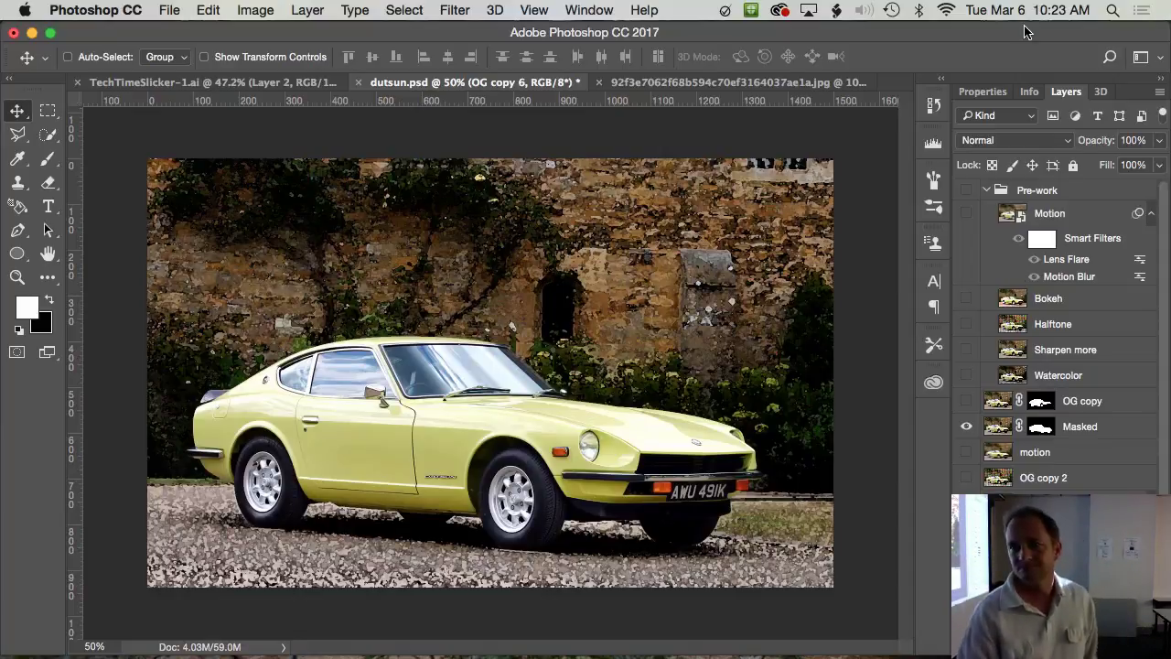
click(987, 190)
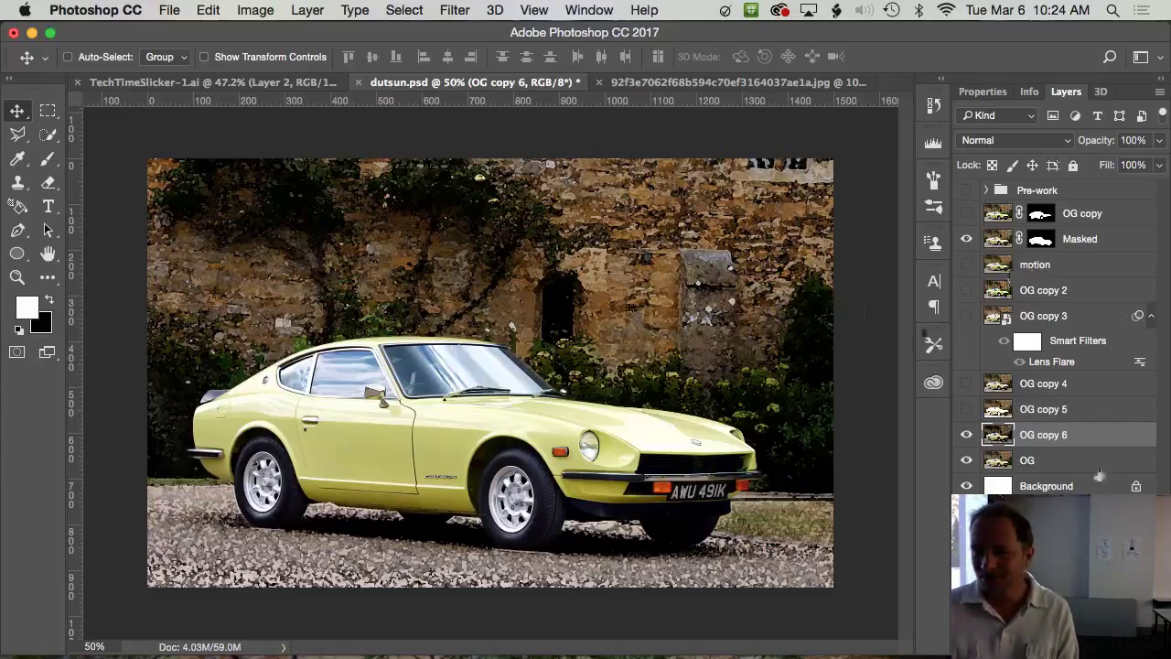
click(967, 435)
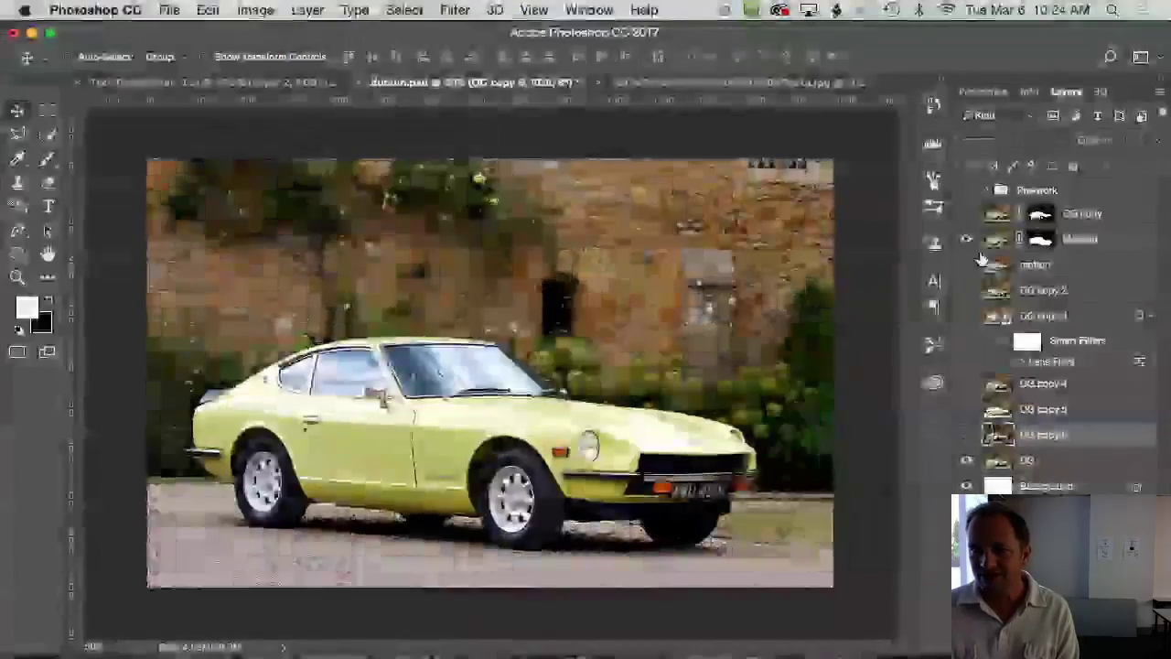
click(966, 238)
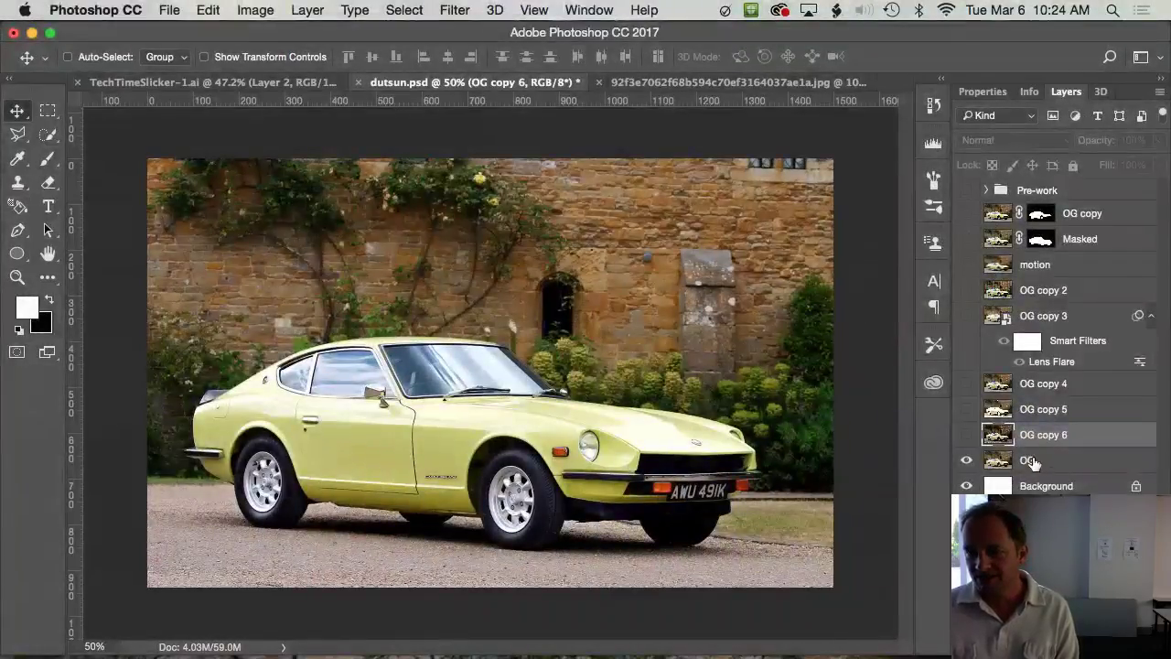
key(super+j)
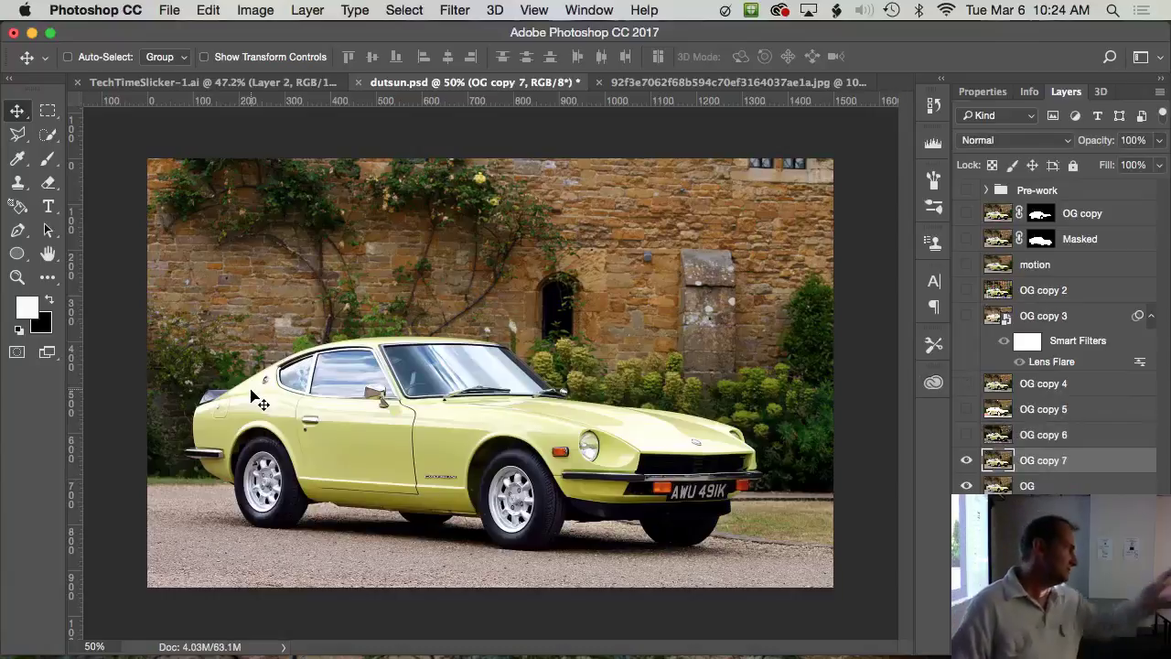
Step: Try a Radial Blur on OG copy 7 with amount 10, Spin method and Good quality, and undo it
click(453, 10)
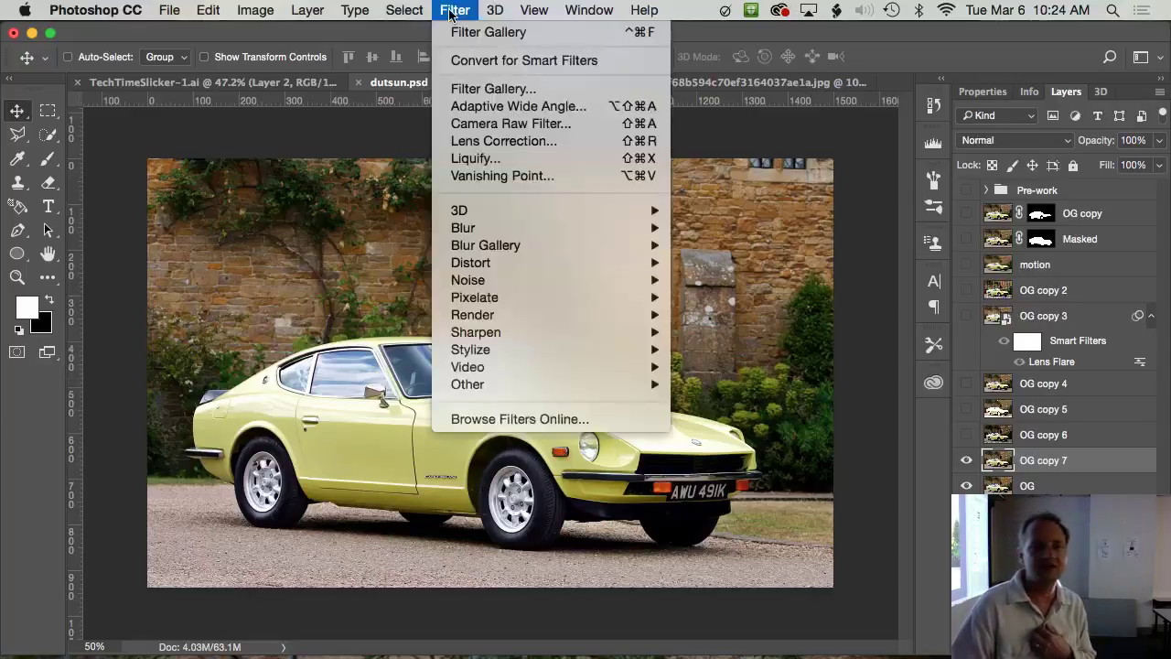
mouse_move(503, 239)
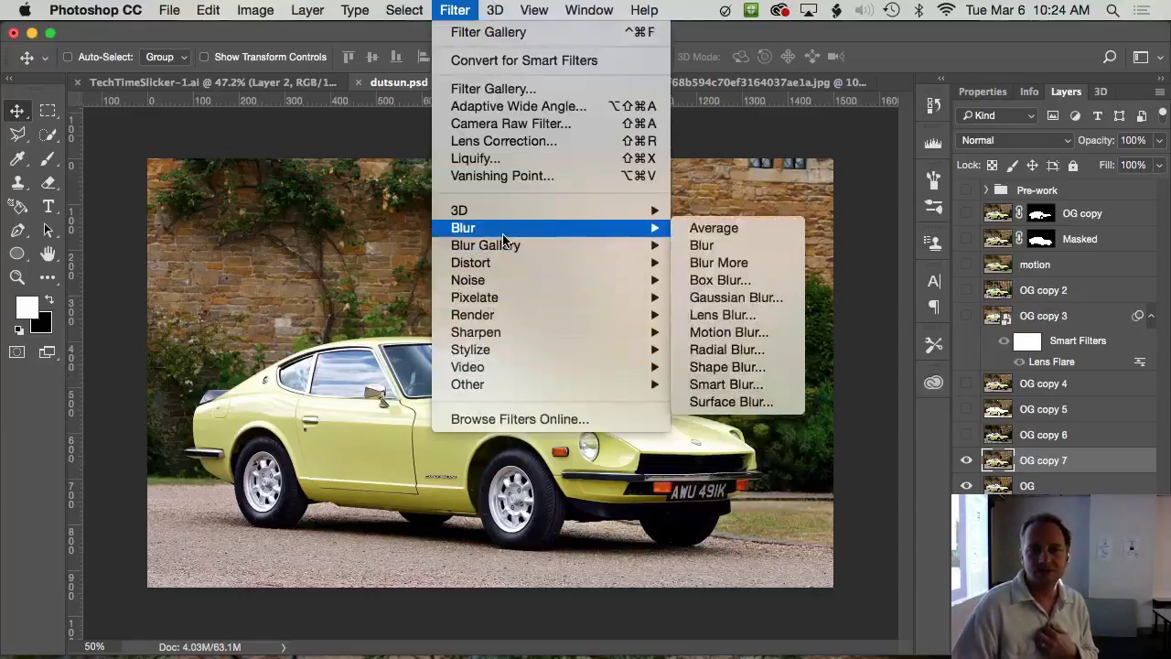
click(723, 349)
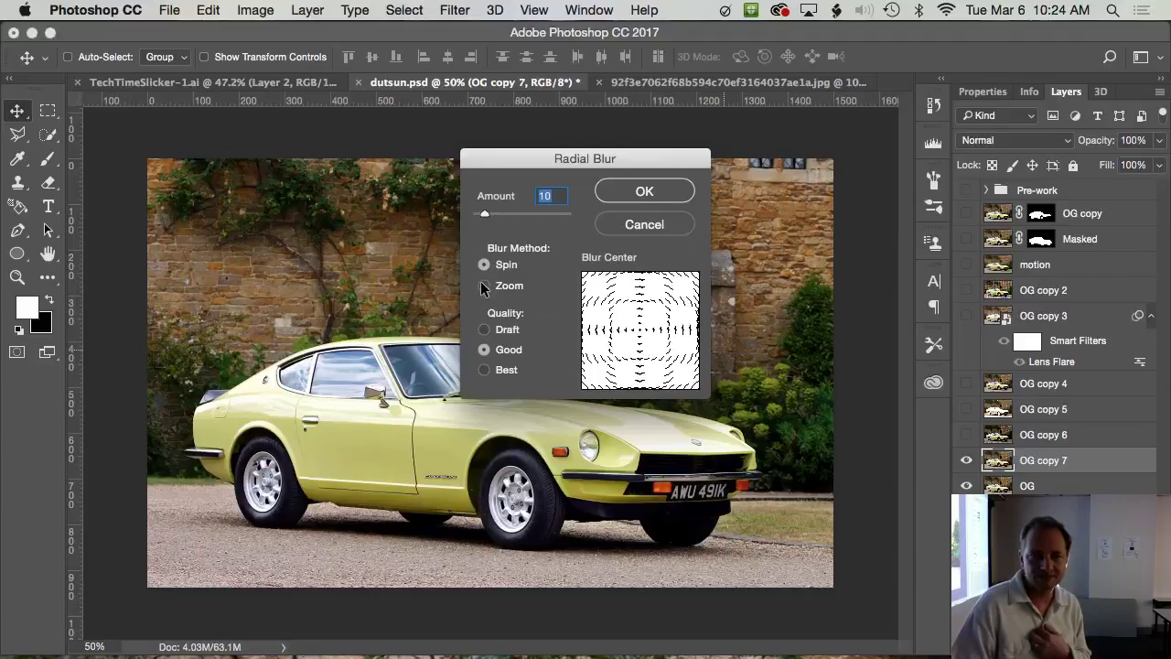
click(644, 193)
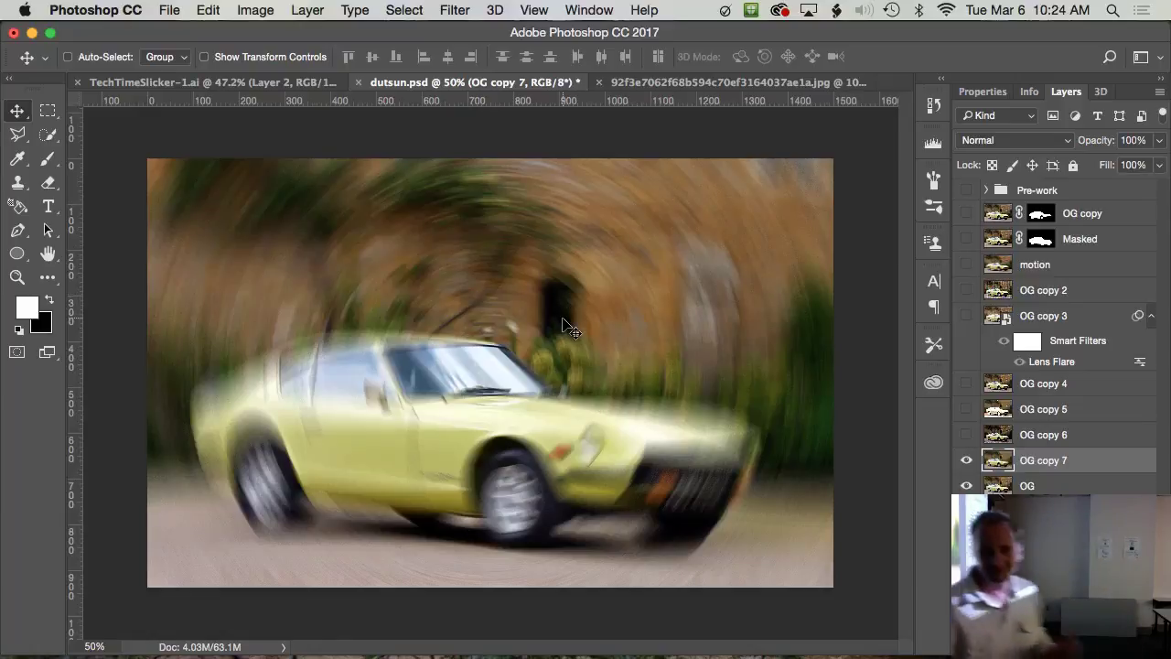
click(959, 314)
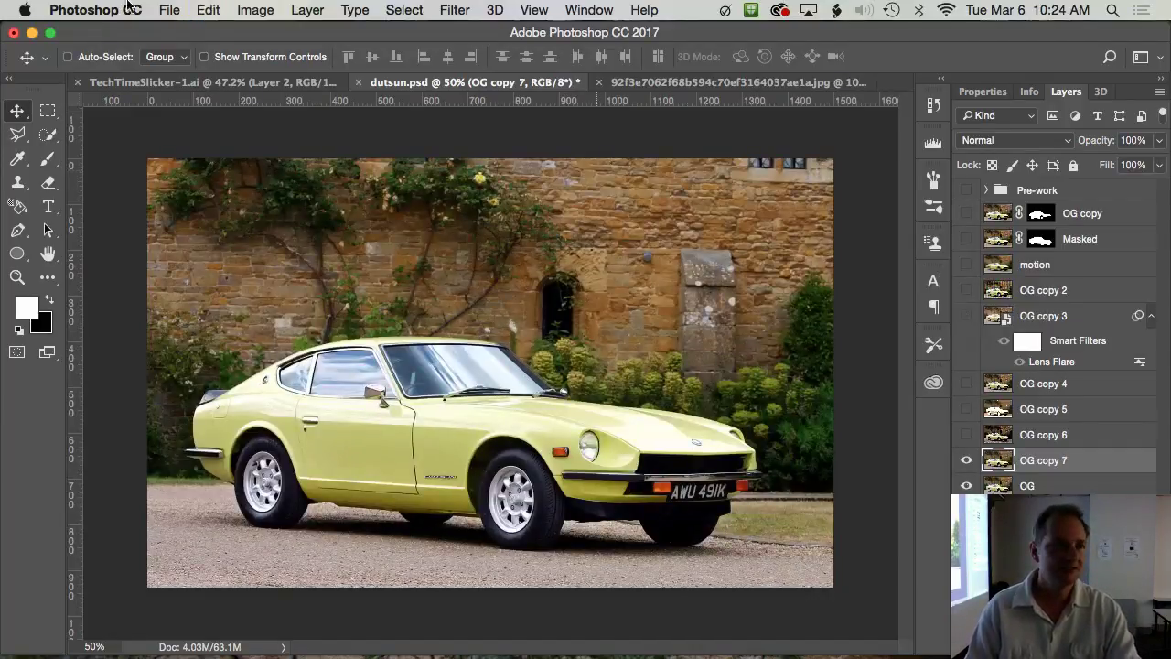
Step: Select the front wheel with an elliptical marquee and apply the last-used Radial Blur to it
drag(48, 111, 110, 124)
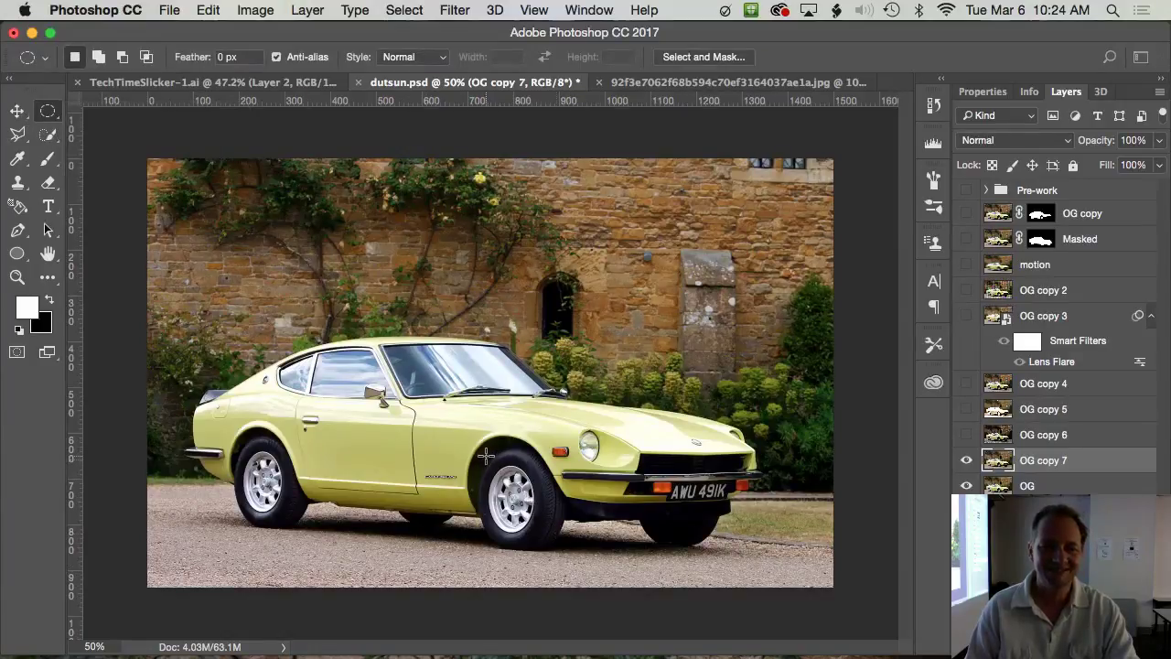
drag(486, 455, 545, 540)
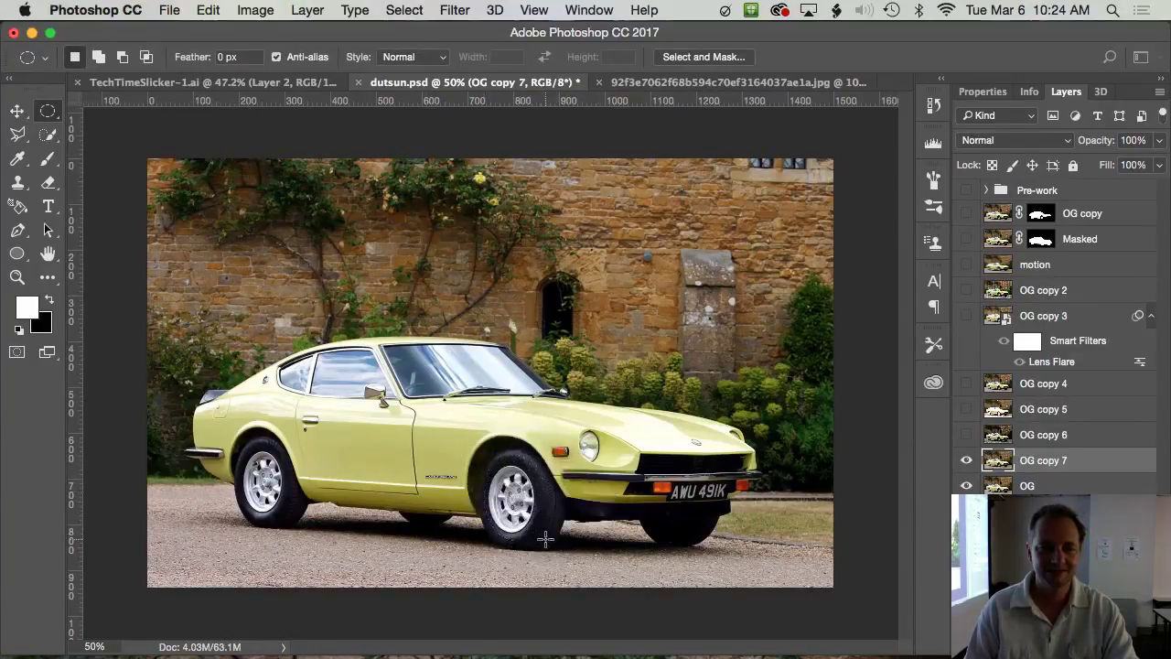
click(455, 10)
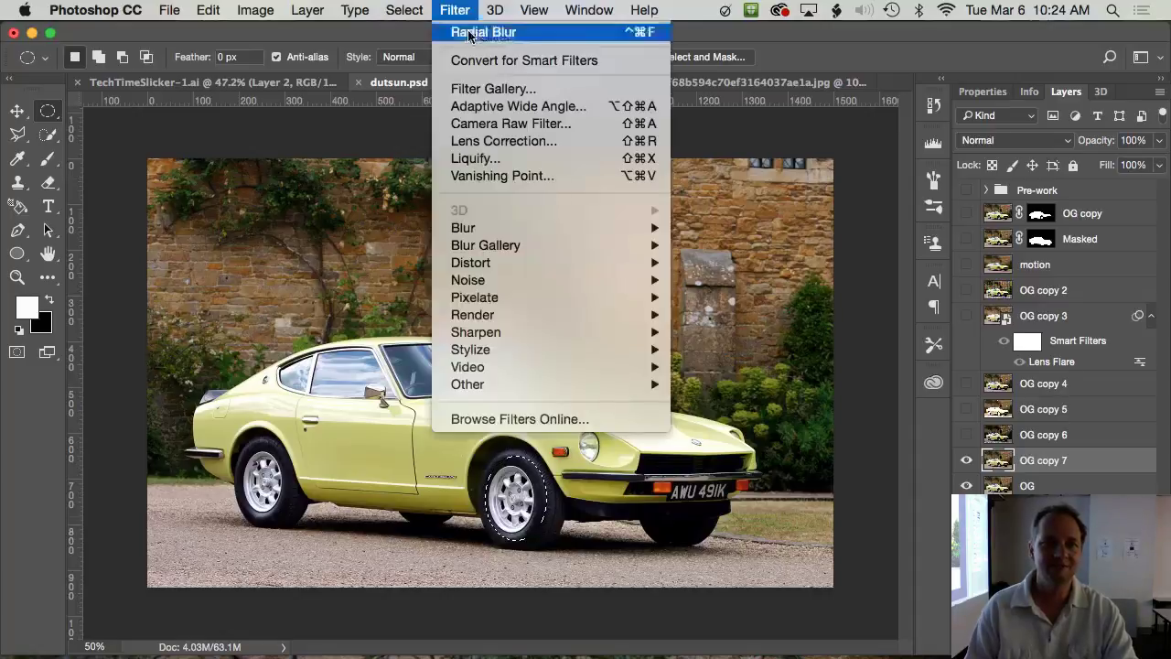
click(471, 33)
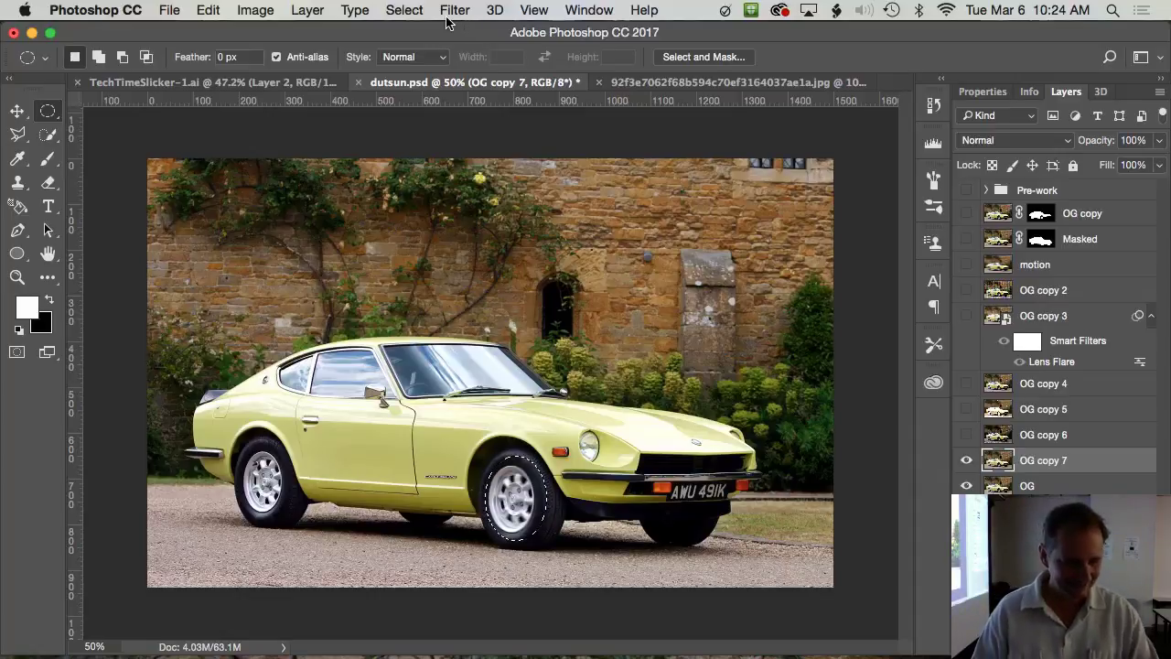
Step: Examine the effect of the Radial Blur on the front wheel up close and return to the whole photo
drag(489, 442, 448, 144)
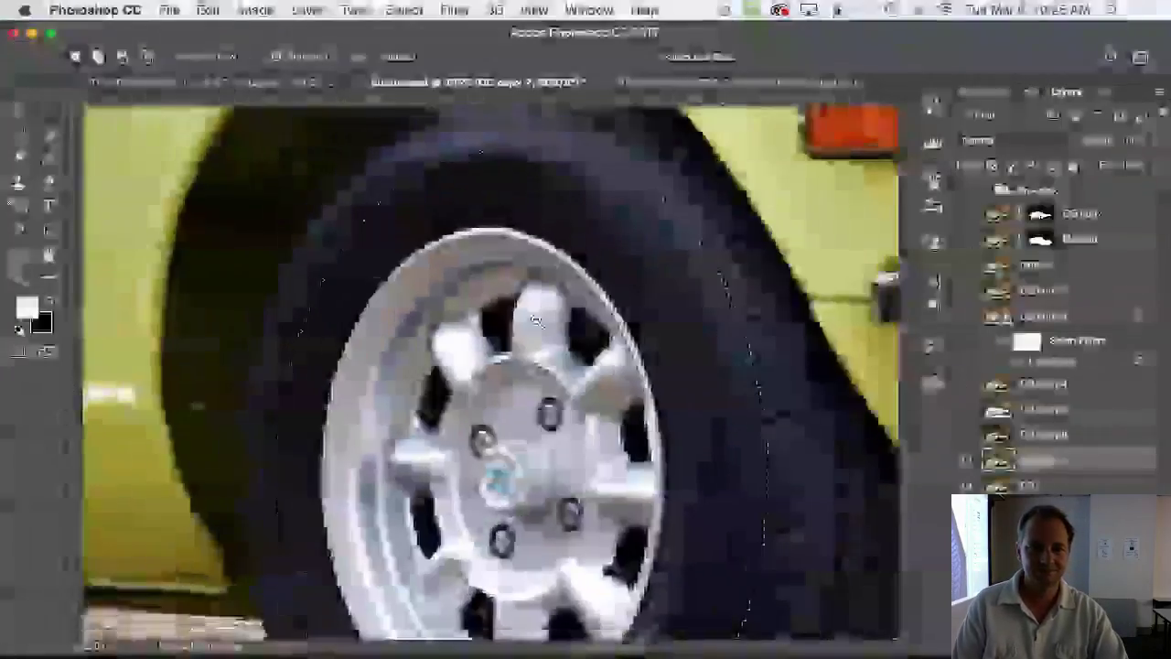
key(ctrl+minus)
key(ctrl+minus)
key(ctrl+minus)
key(ctrl+minus)
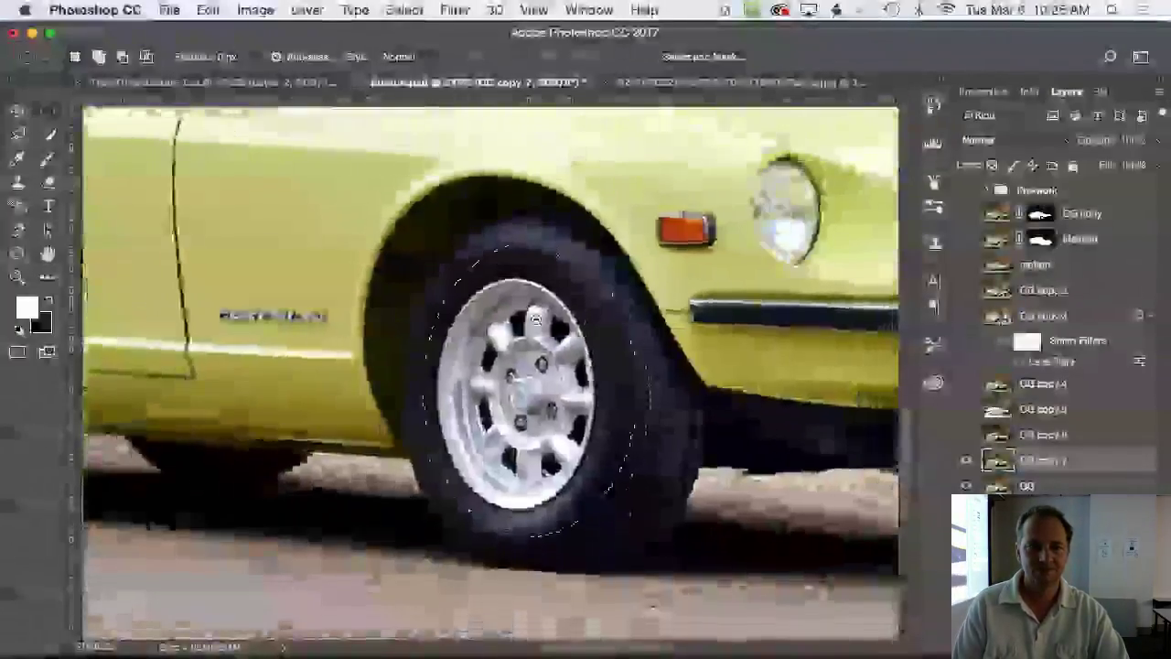
key(ctrl+0)
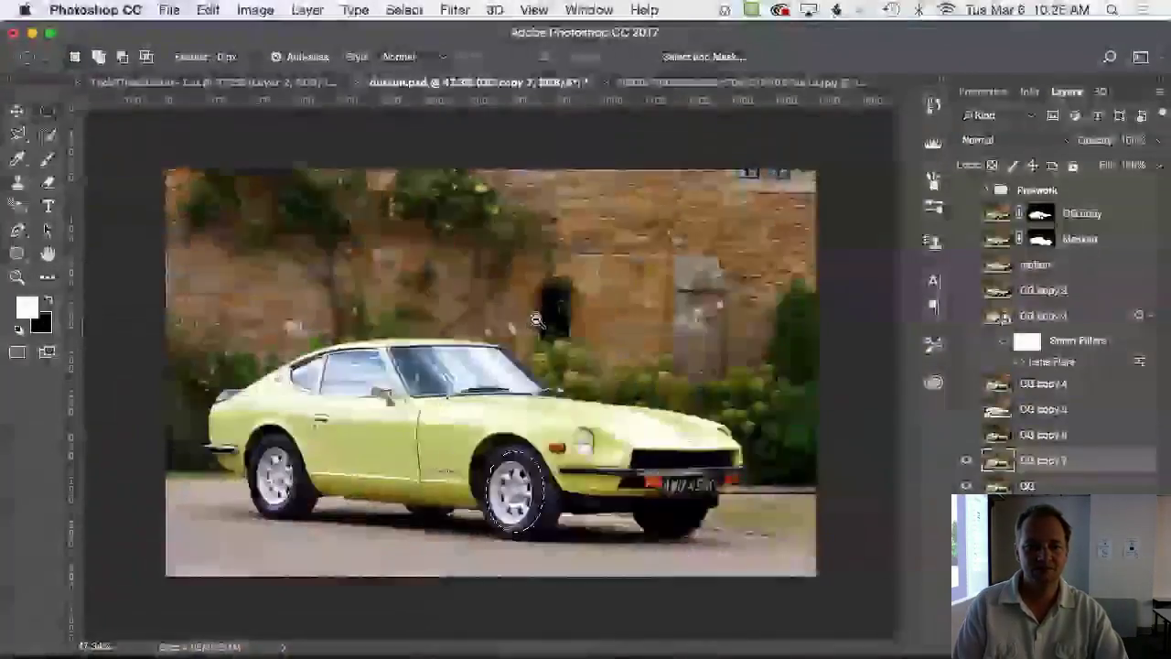
click(405, 10)
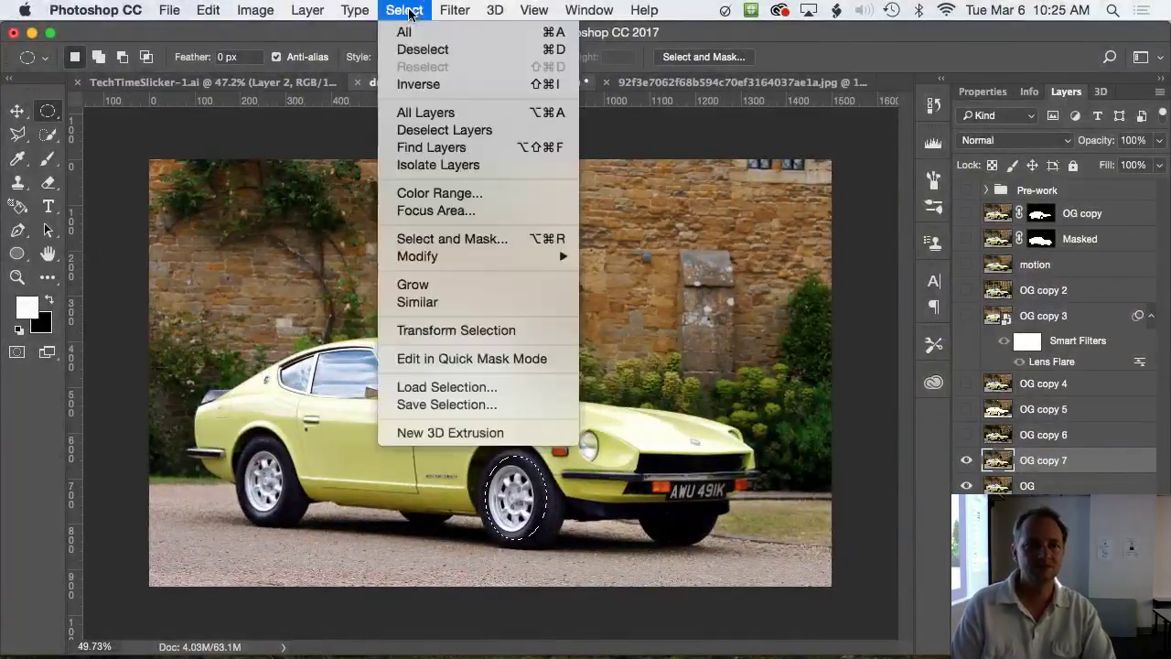
click(455, 10)
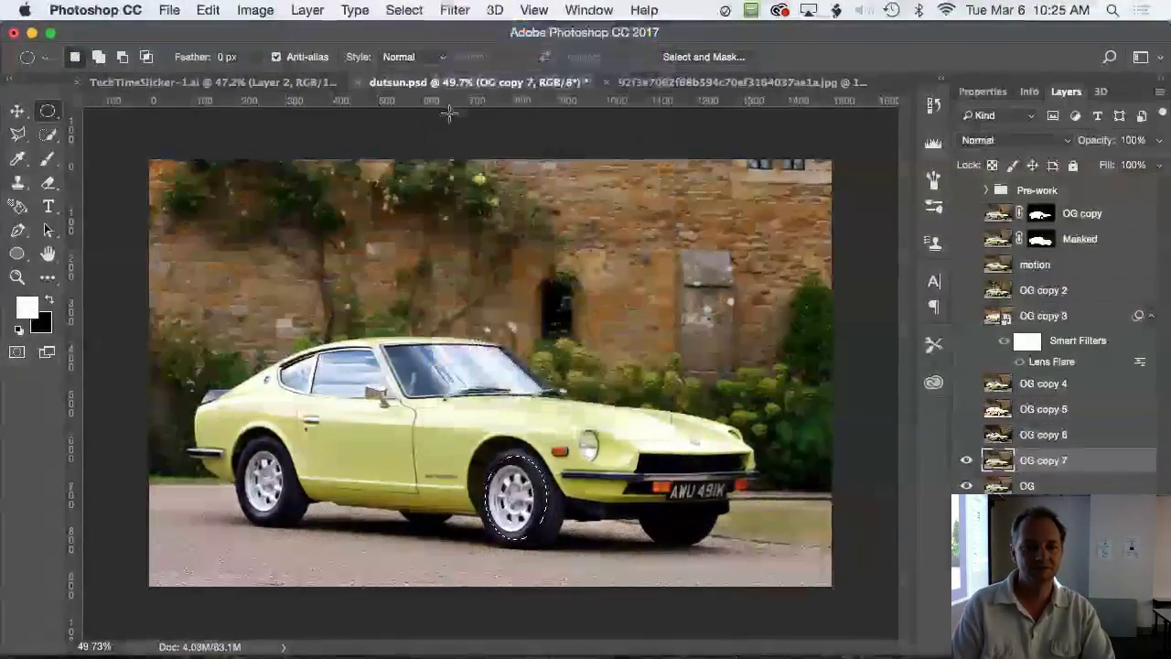
Step: Select the rear wheel with an elliptical marquee and repeat the Radial Blur on it
drag(240, 450, 290, 513)
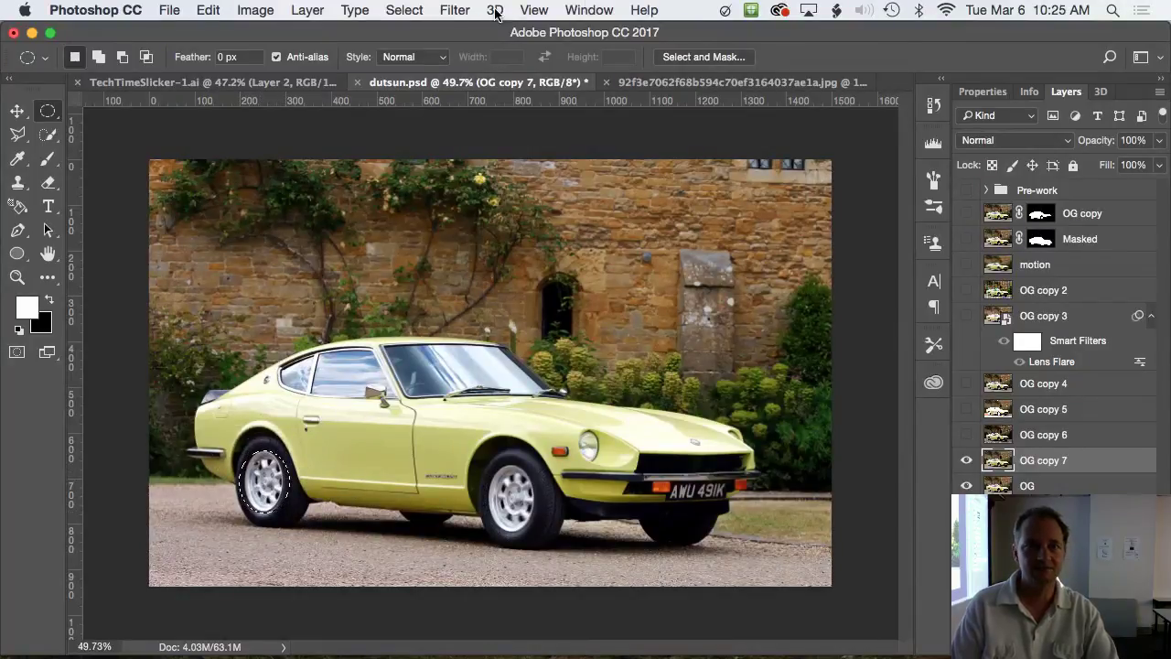
click(457, 10)
click(476, 31)
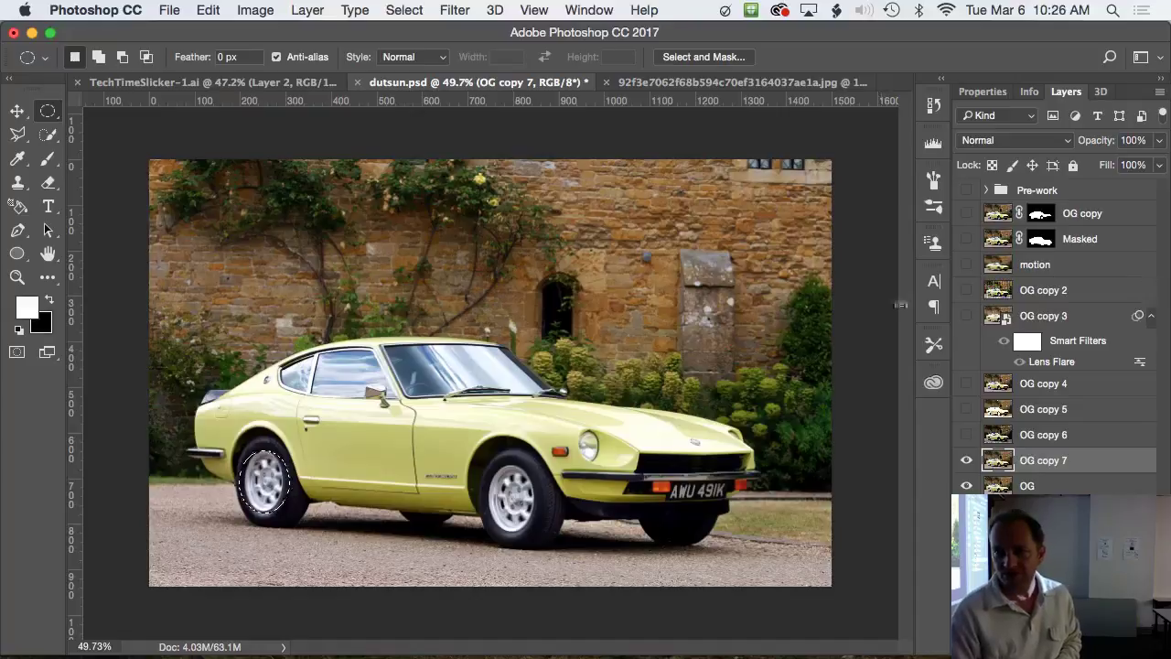
Step: Show OG copy 3, hide OG copy 7 and the OG layer, and open OG copy 3's smart object contents
click(967, 316)
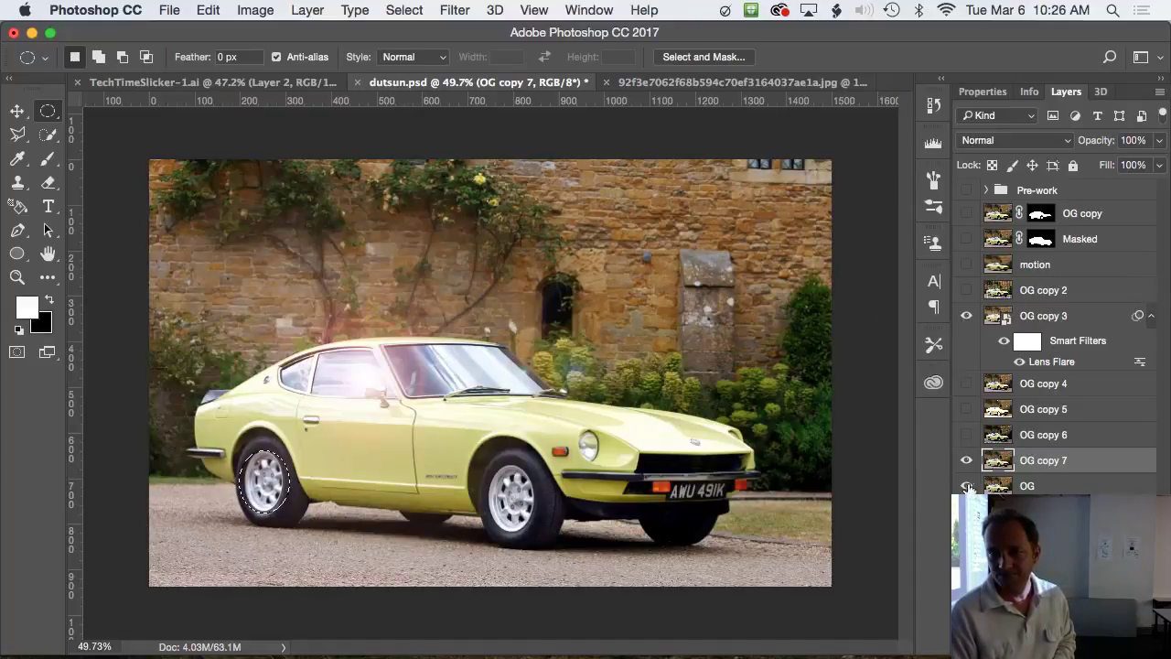
drag(967, 460, 968, 478)
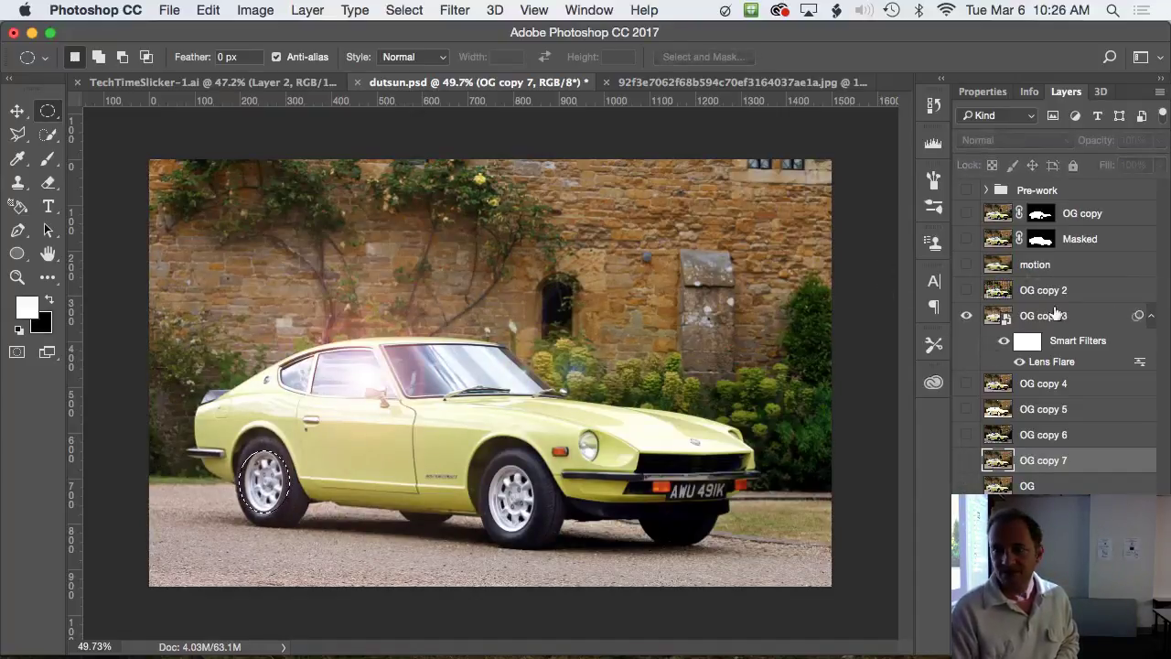
right_click(1046, 316)
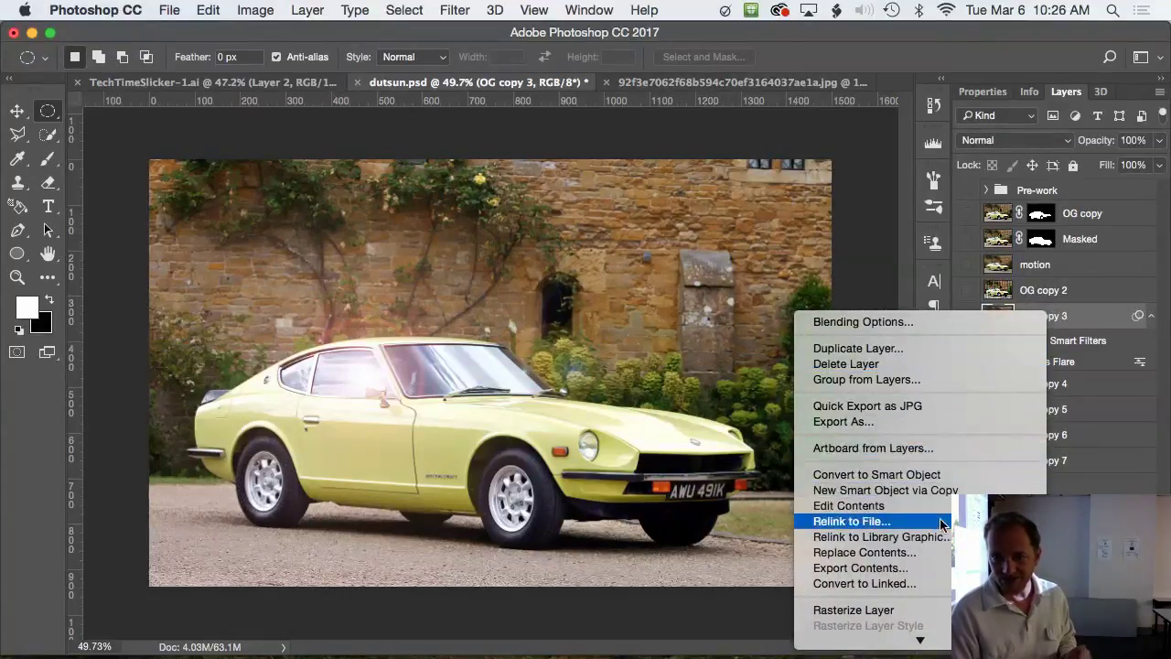
click(1062, 318)
double_click(1004, 317)
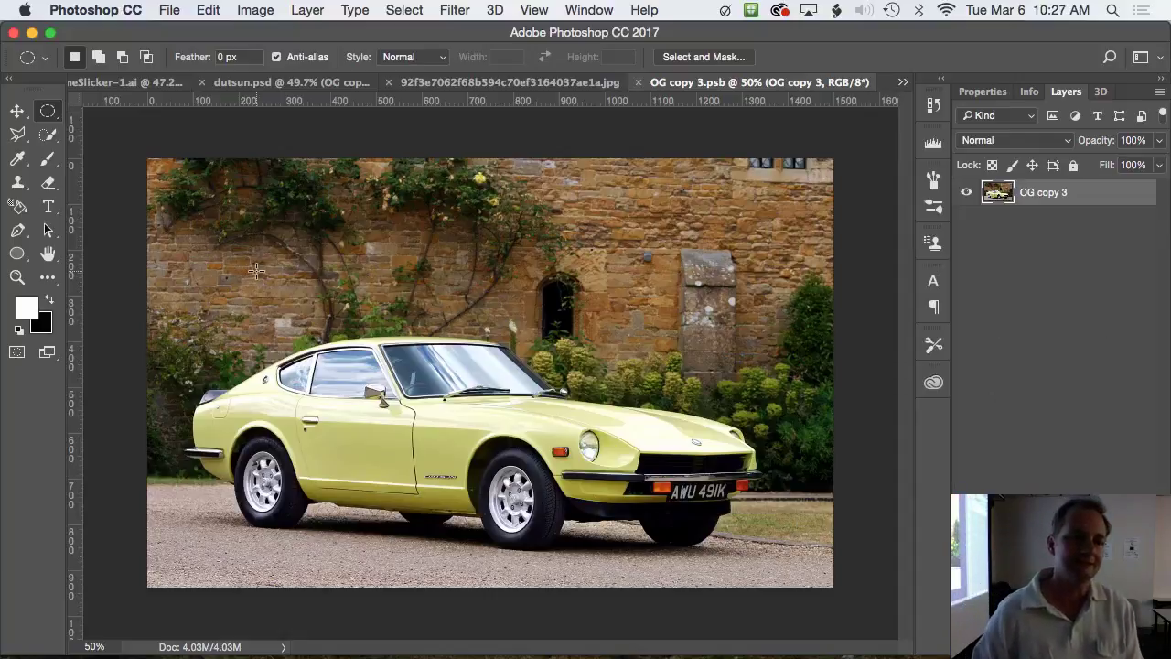
Step: Shift the hue of the smart object's photo to -84 with Hue/Saturation and save its contents
key(super+u)
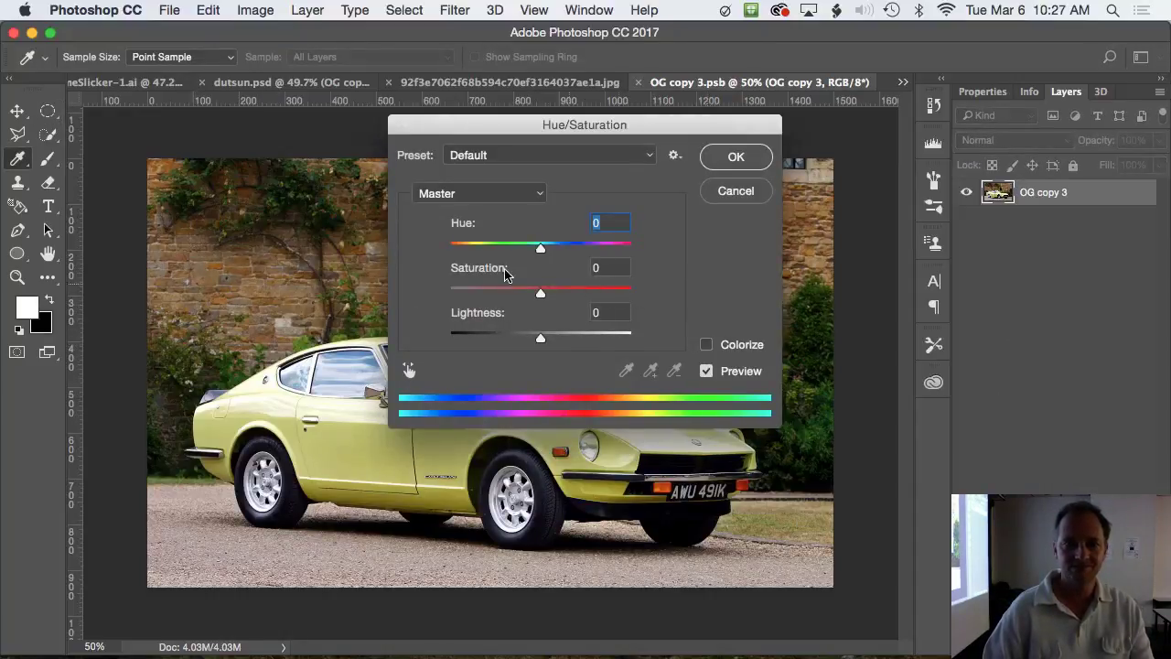
drag(540, 248, 484, 248)
click(737, 157)
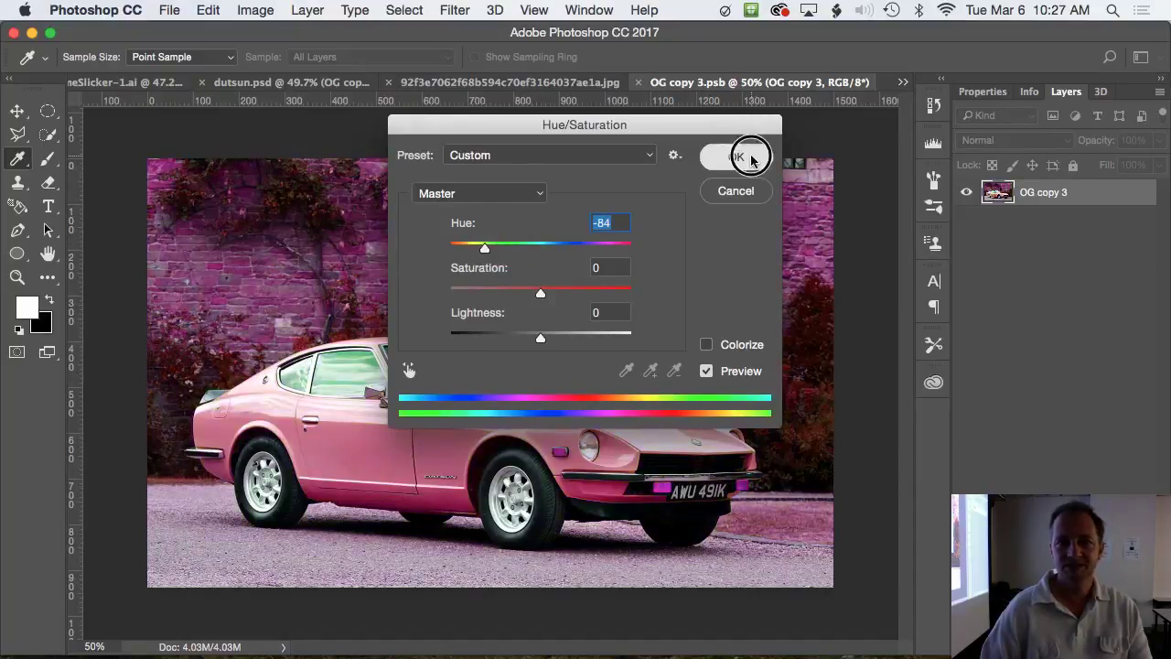
key(cmd+s)
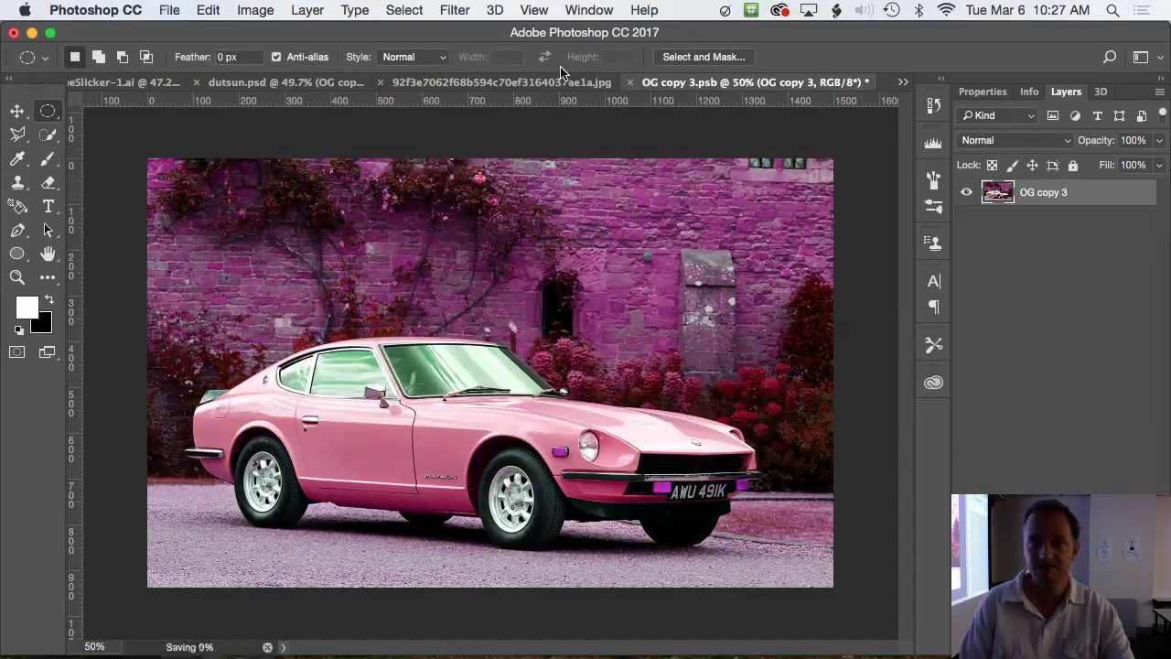
Step: Close OG copy 3's smart object contents, return to dutsun.psd and hide the layer's smart filters
click(639, 83)
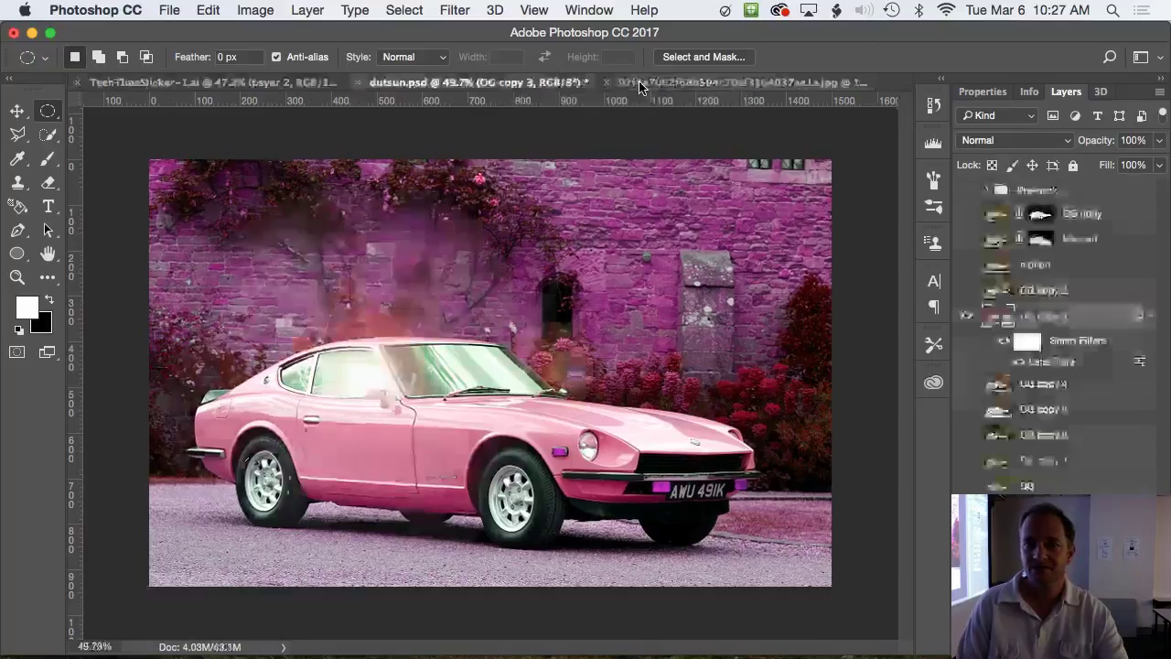
click(966, 317)
click(966, 316)
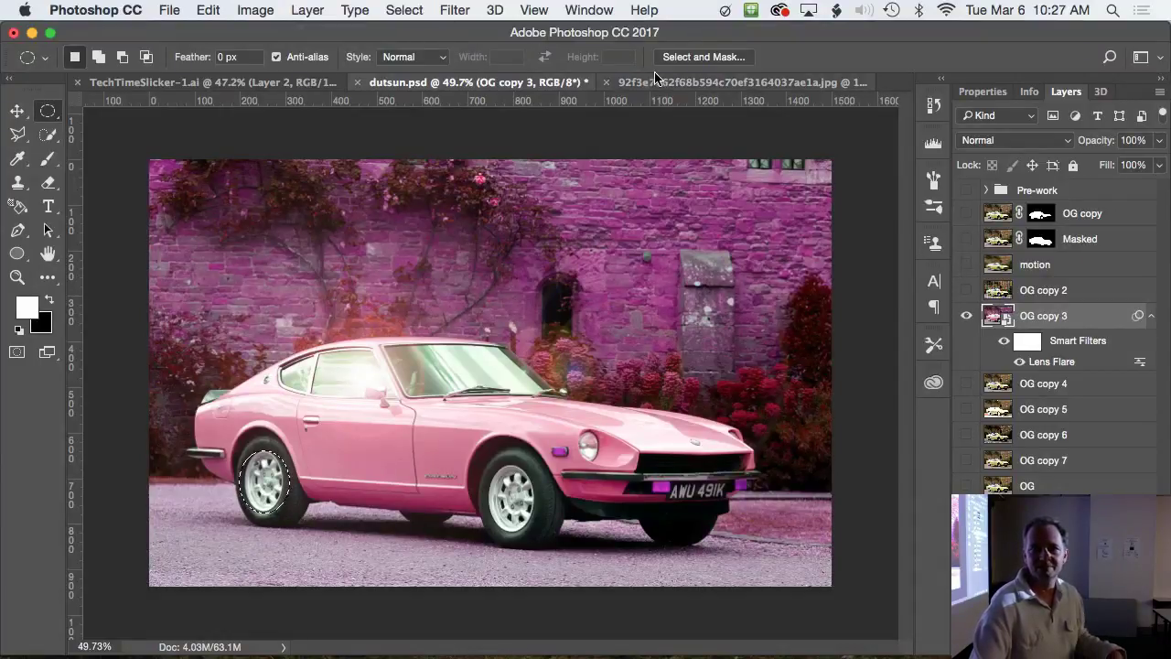
click(693, 82)
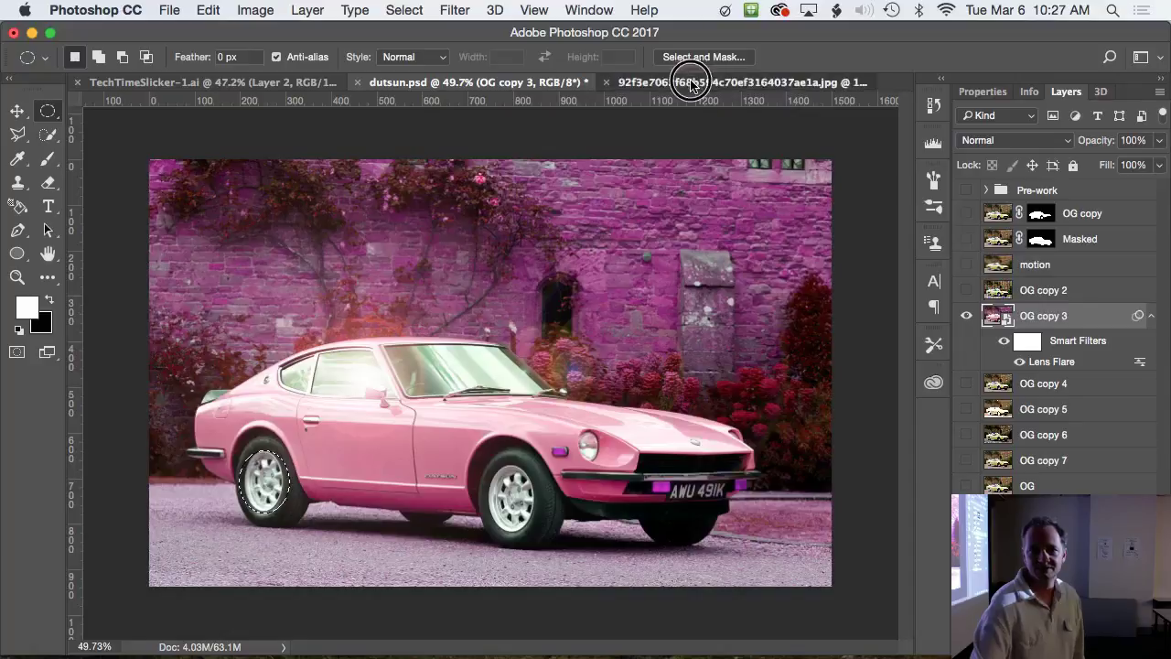
click(500, 84)
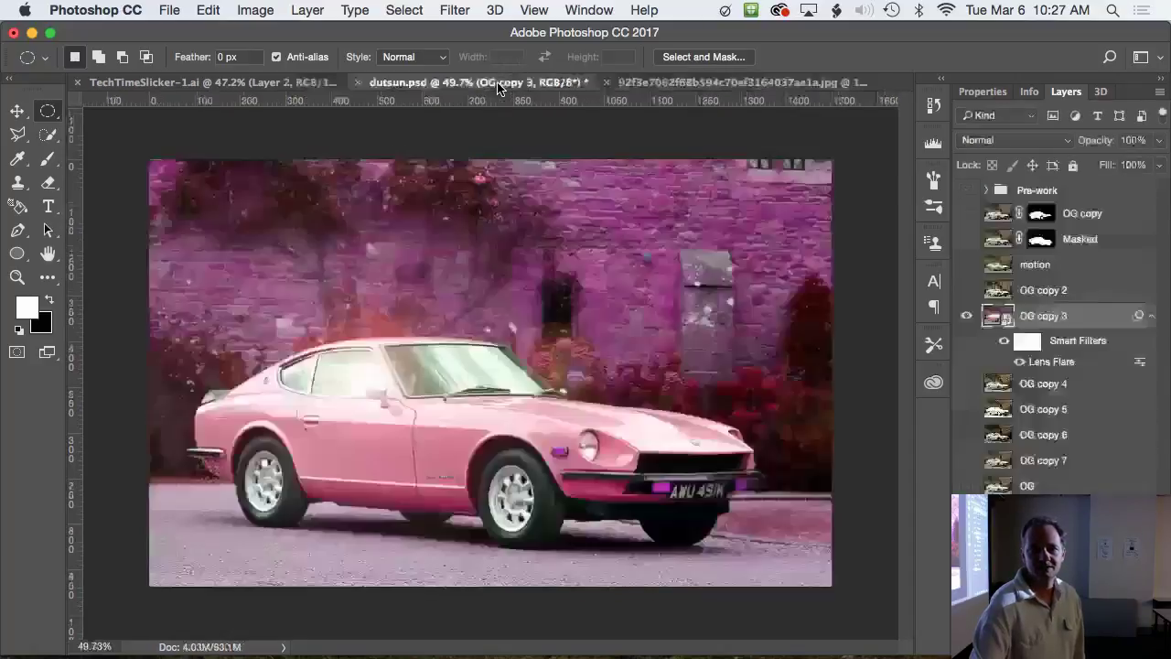
click(1004, 338)
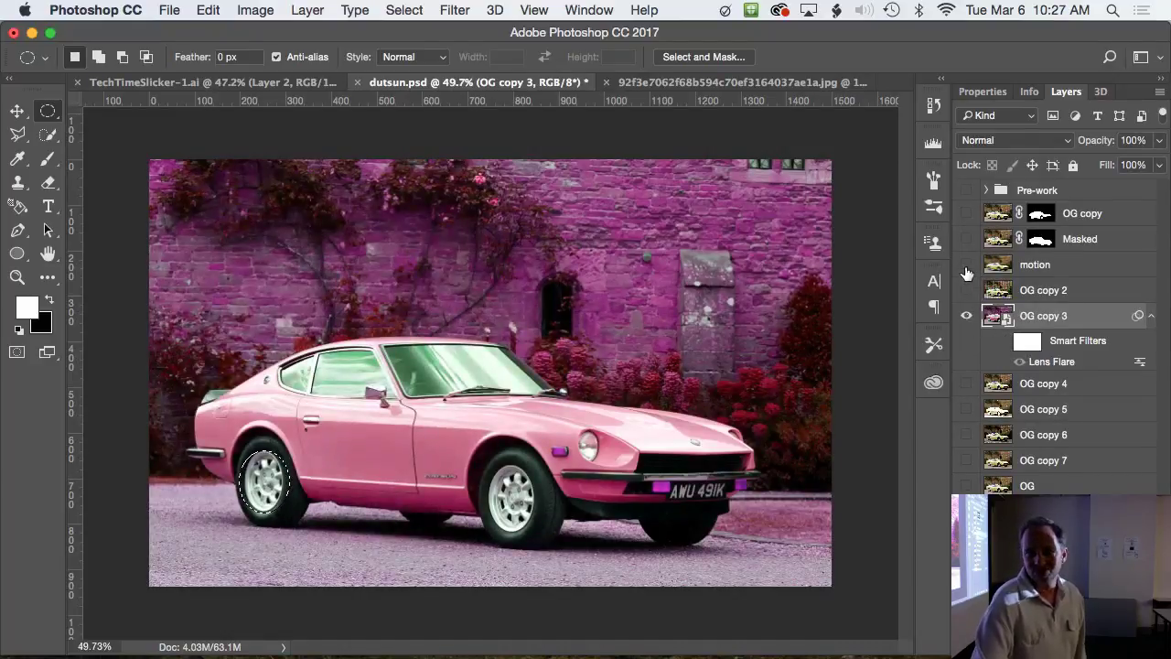
Step: Compare the recolored photo with the Masked layer shown and hidden
click(967, 236)
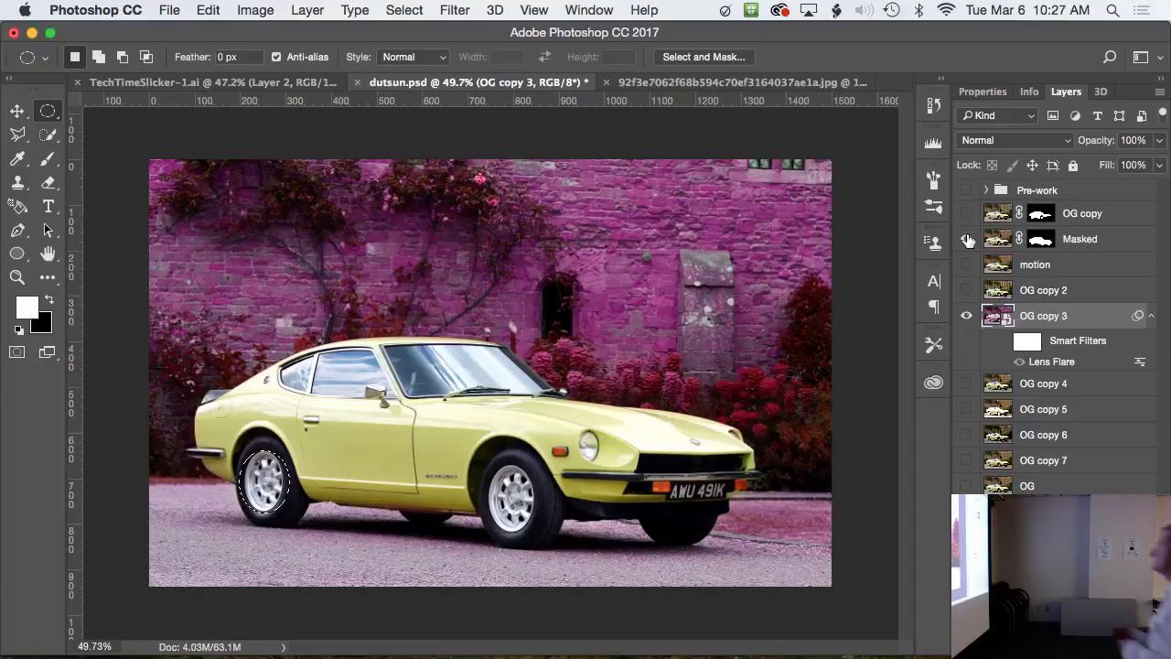
click(967, 239)
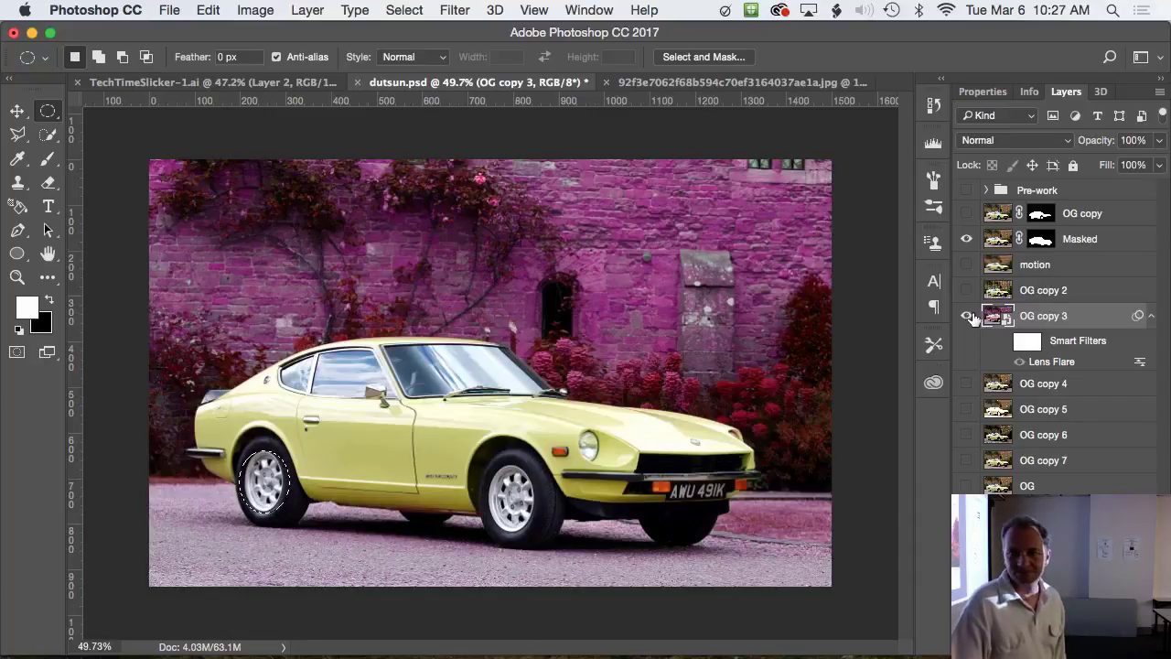
click(968, 238)
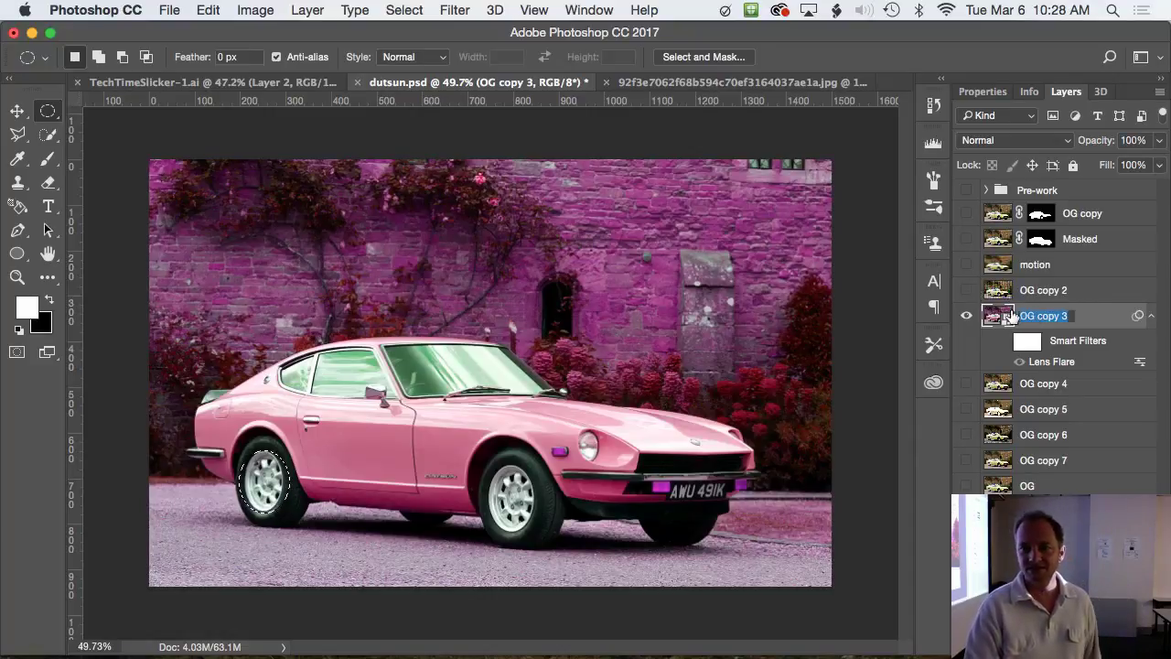
Step: Open OG copy 3's smart object contents, set the photo's saturation to -100 with Hue/Saturation and save
double_click(999, 316)
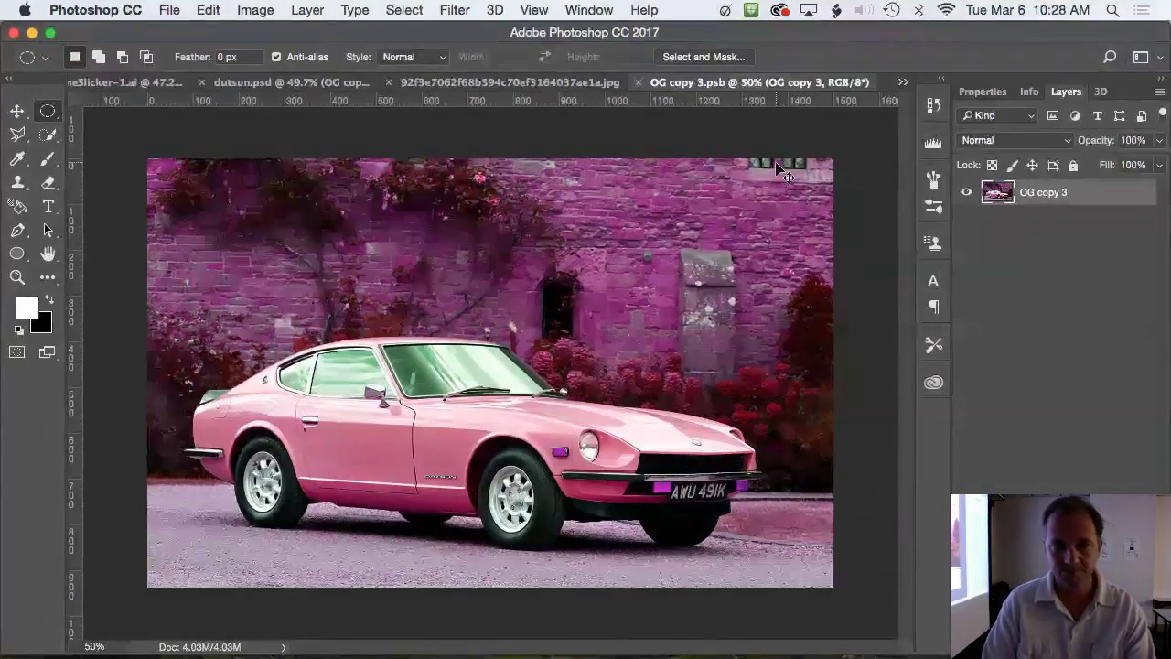
key(super+u)
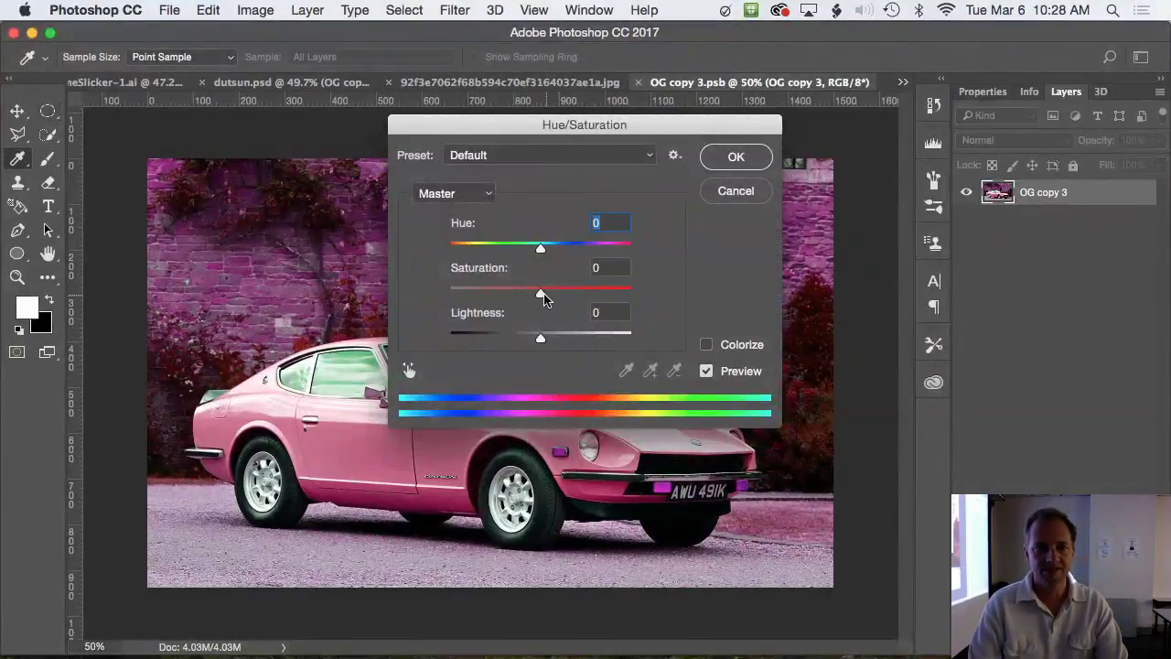
drag(540, 292, 445, 289)
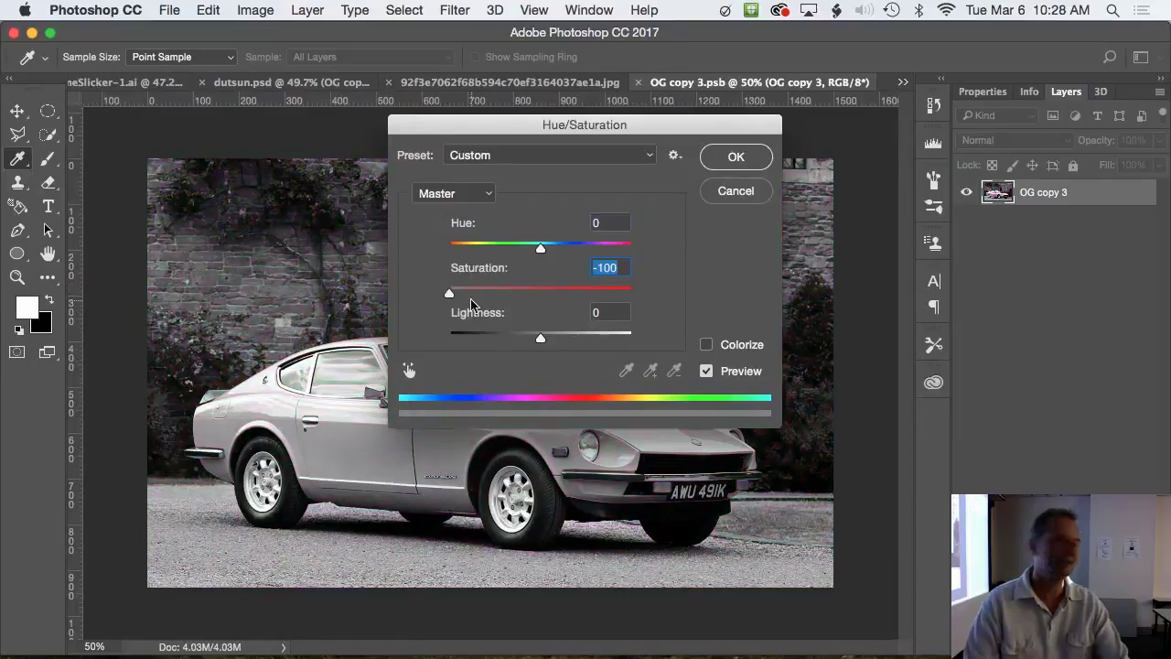
click(723, 160)
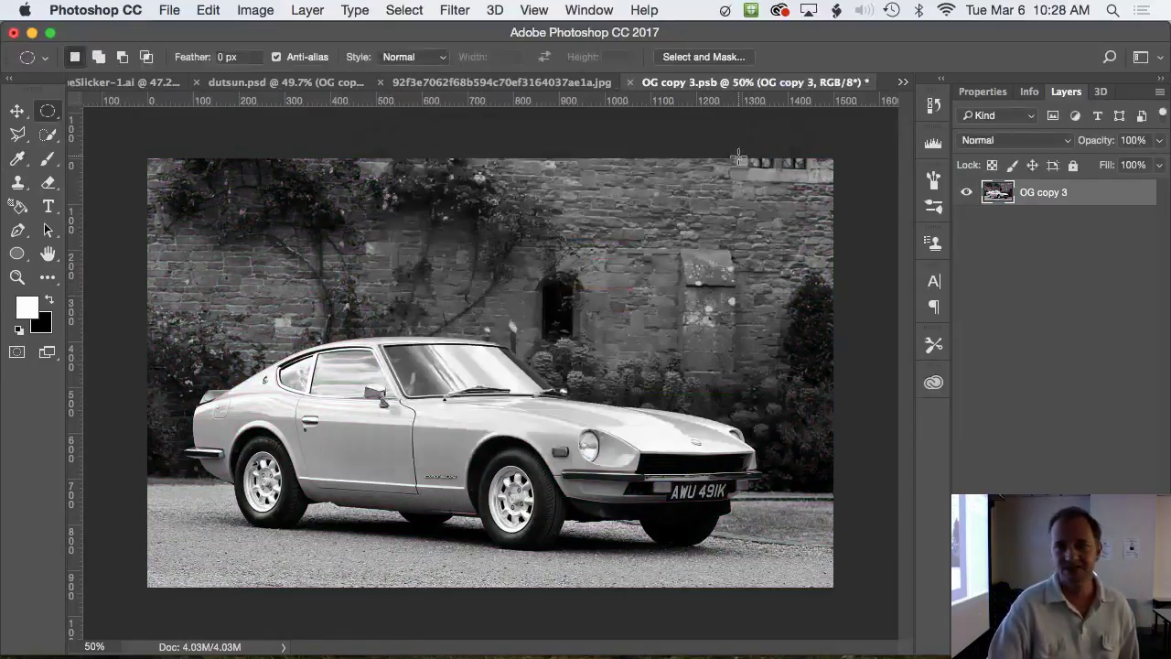
key(super+s)
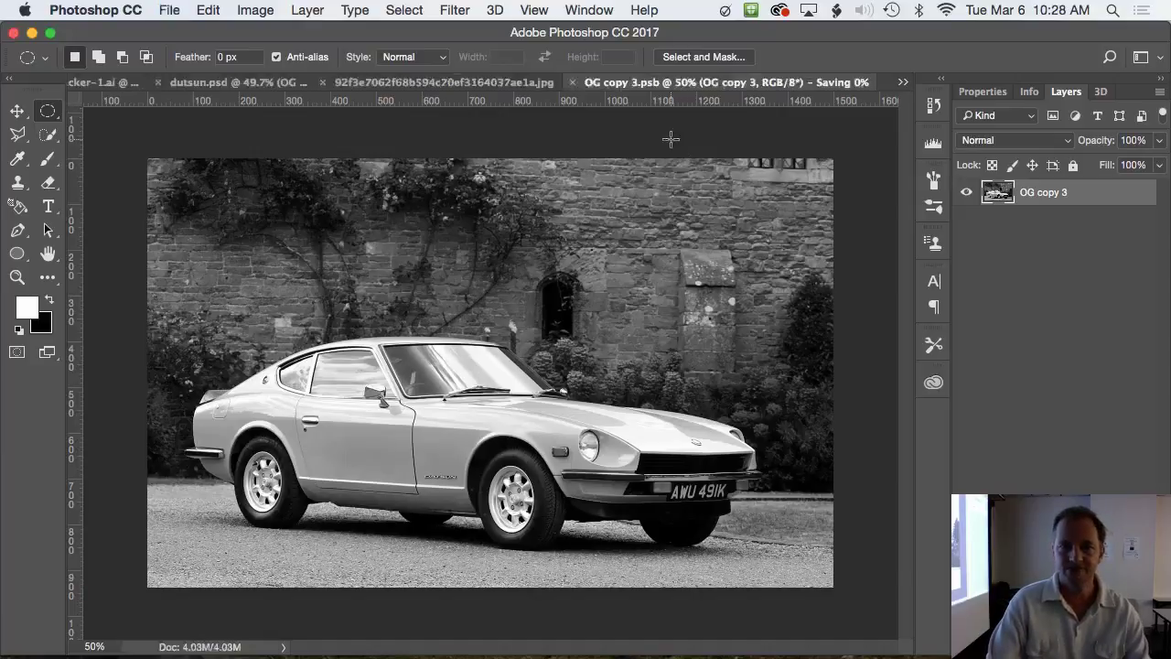
Step: Return to dutsun.psd and show the Masked layer over the desaturated background
click(593, 84)
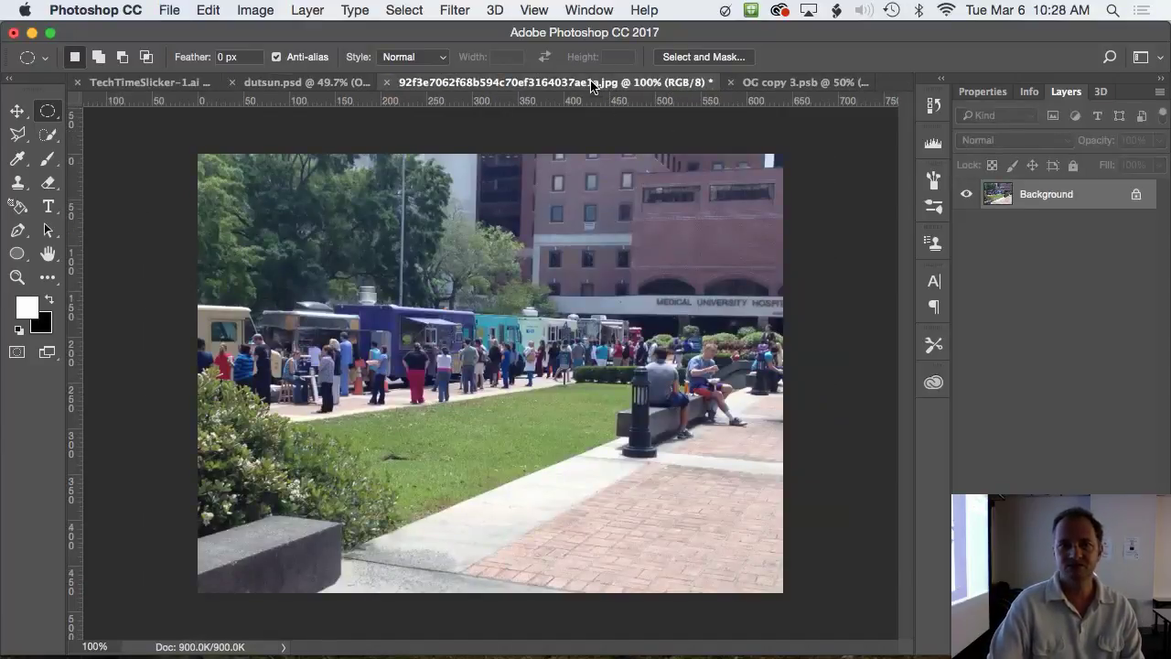
click(332, 83)
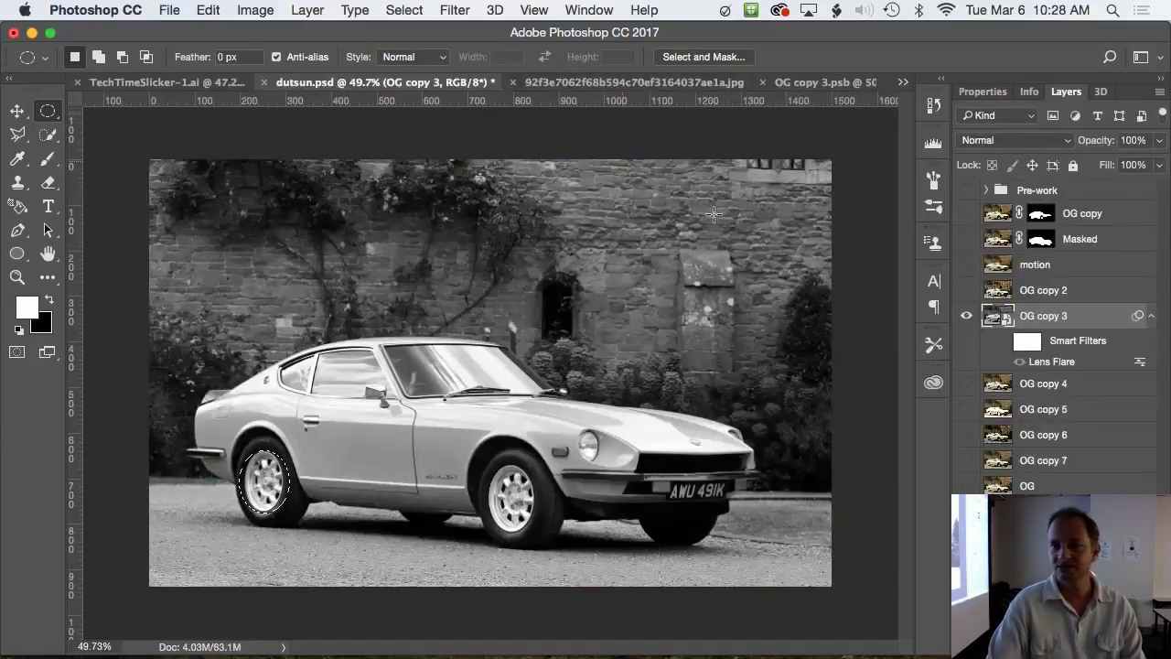
click(967, 239)
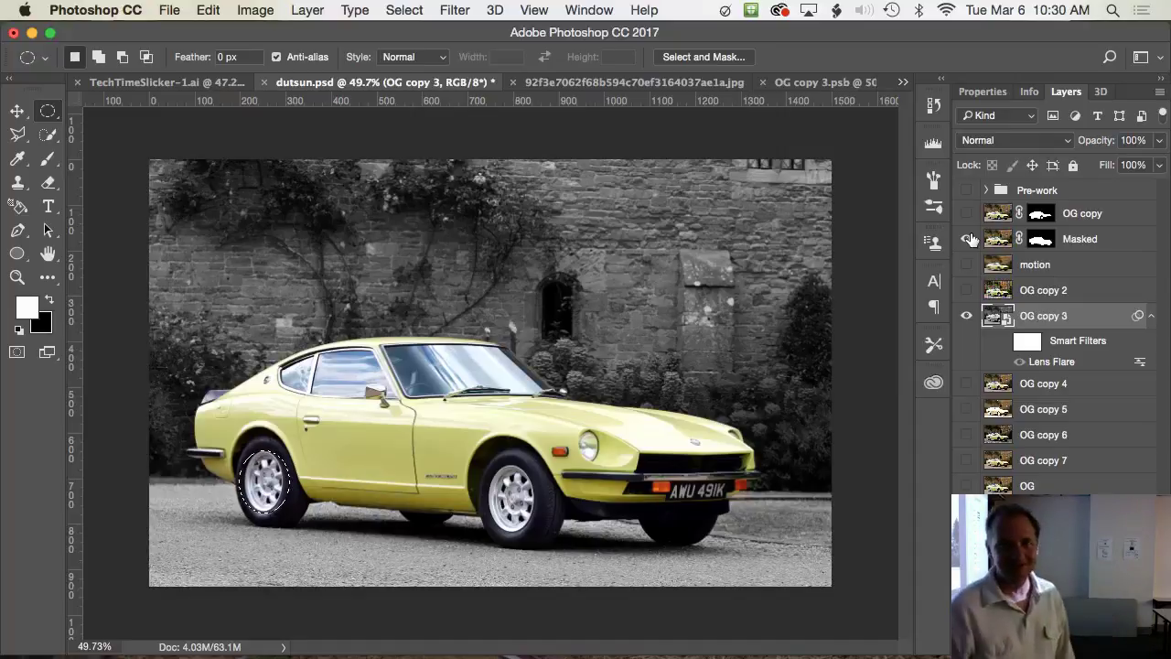
Step: Apply a Gaussian Blur with a 6.0 pixel radius to OG copy 3 as a smart filter
click(455, 10)
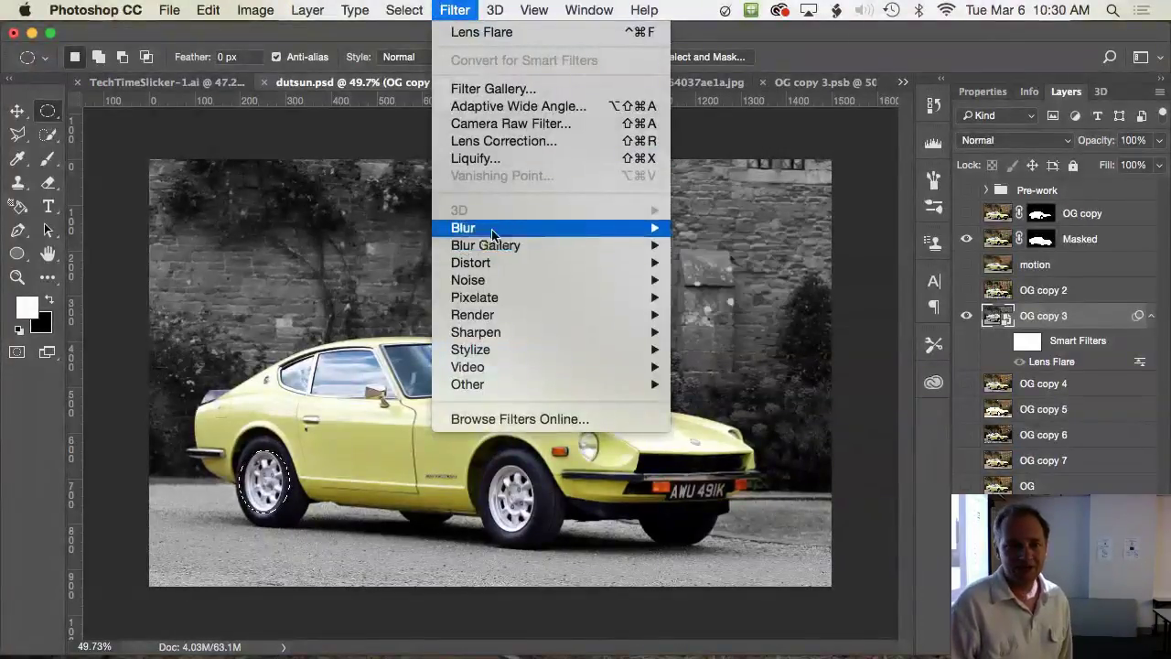
mouse_move(492, 235)
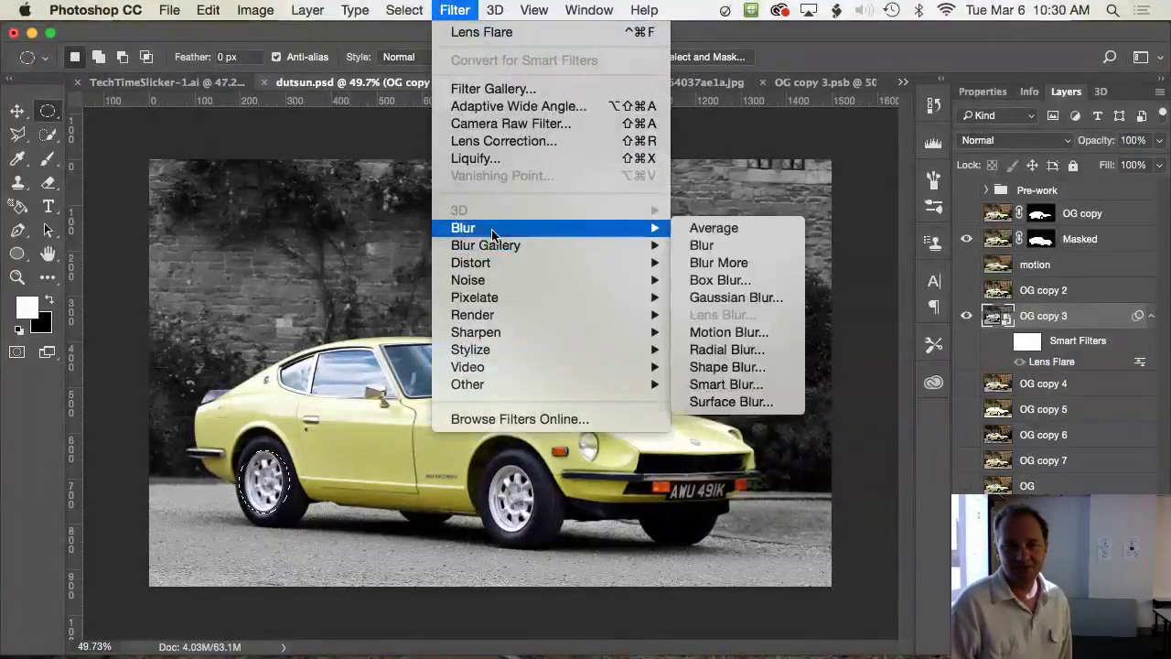
click(784, 296)
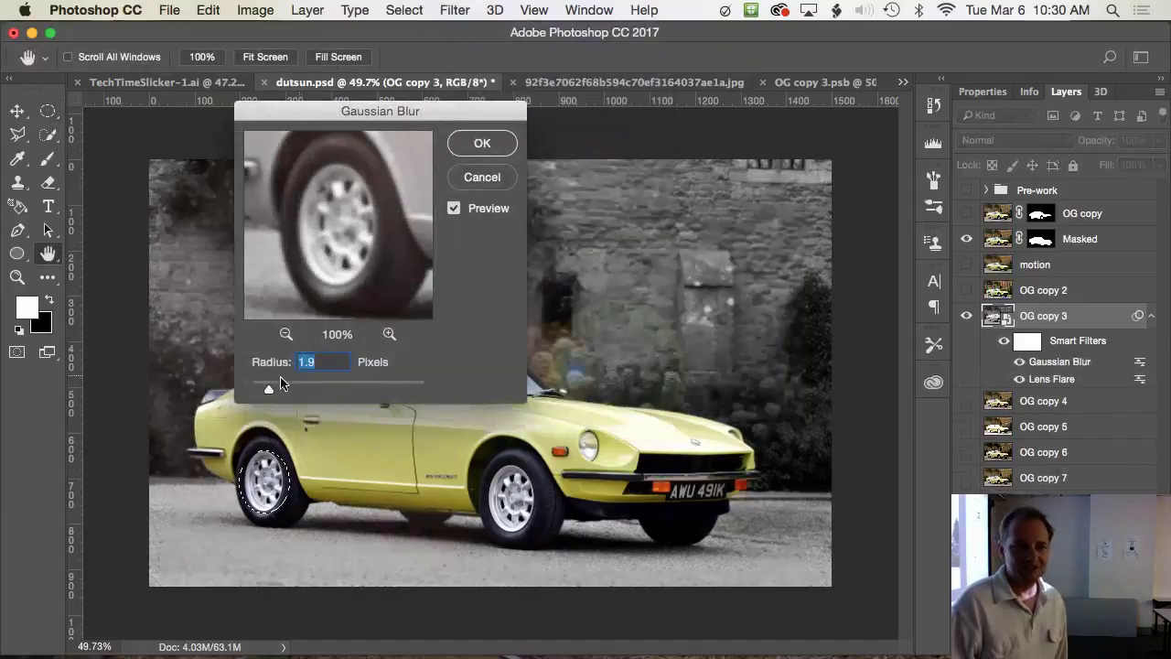
drag(268, 390, 302, 394)
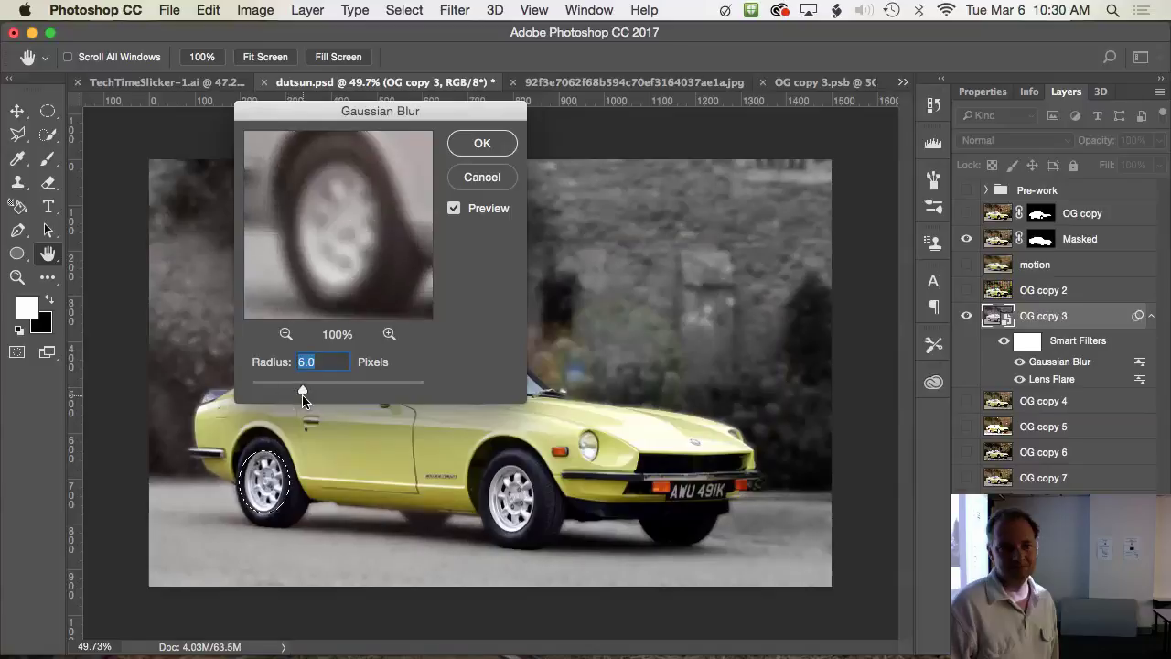
click(506, 158)
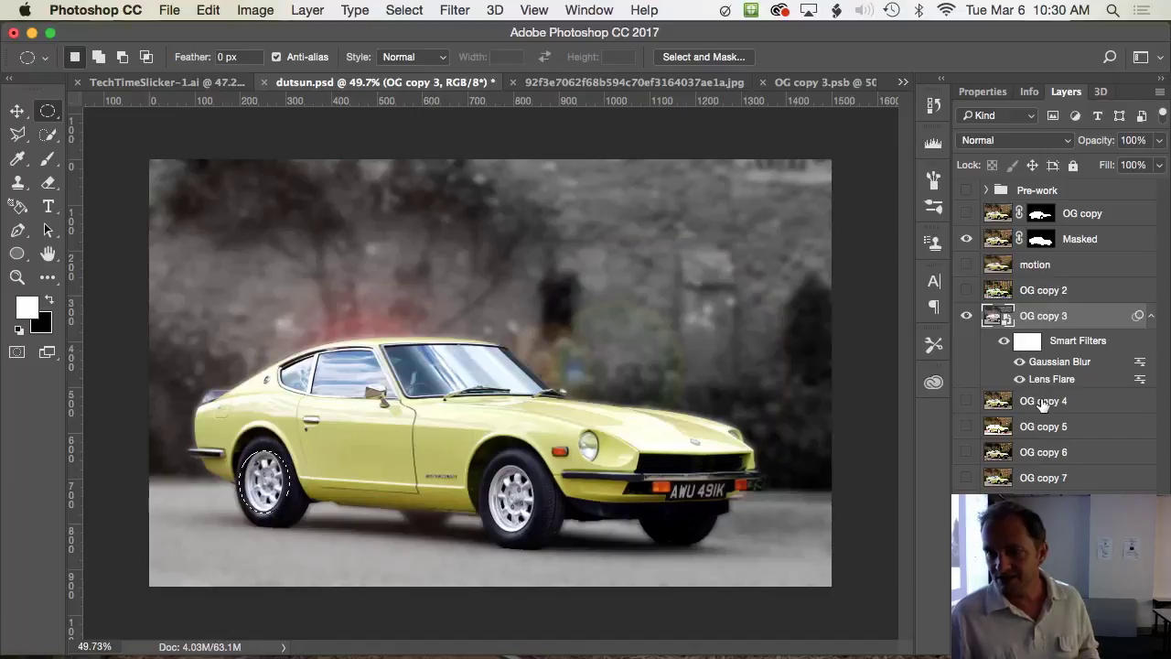
right_click(1033, 338)
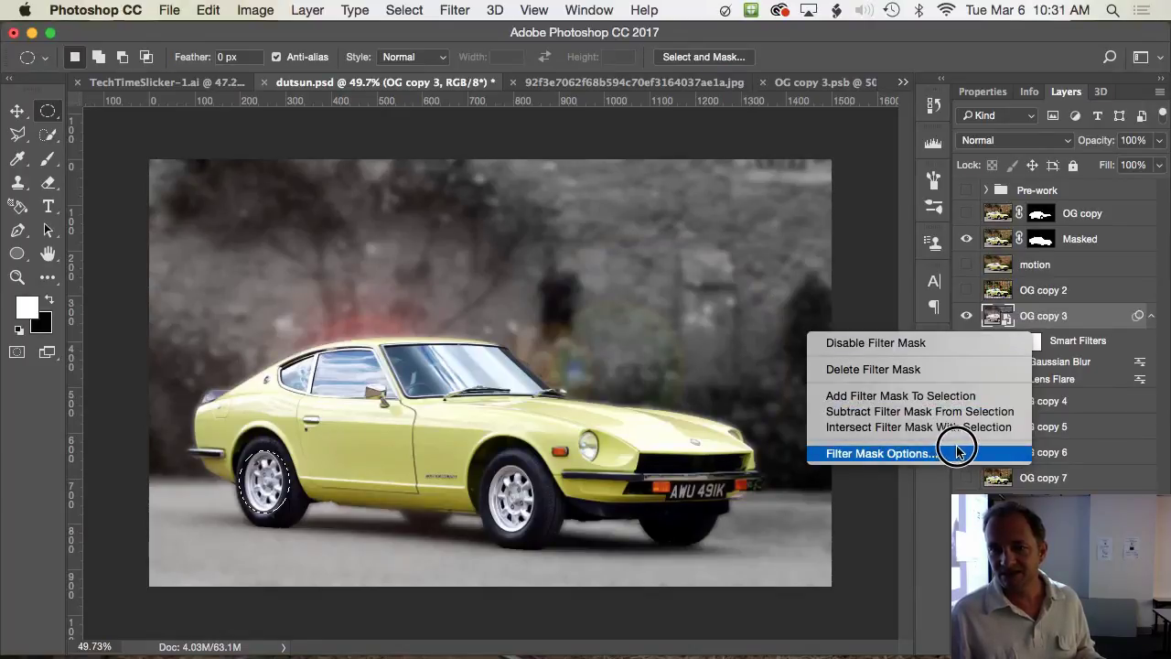
click(1052, 312)
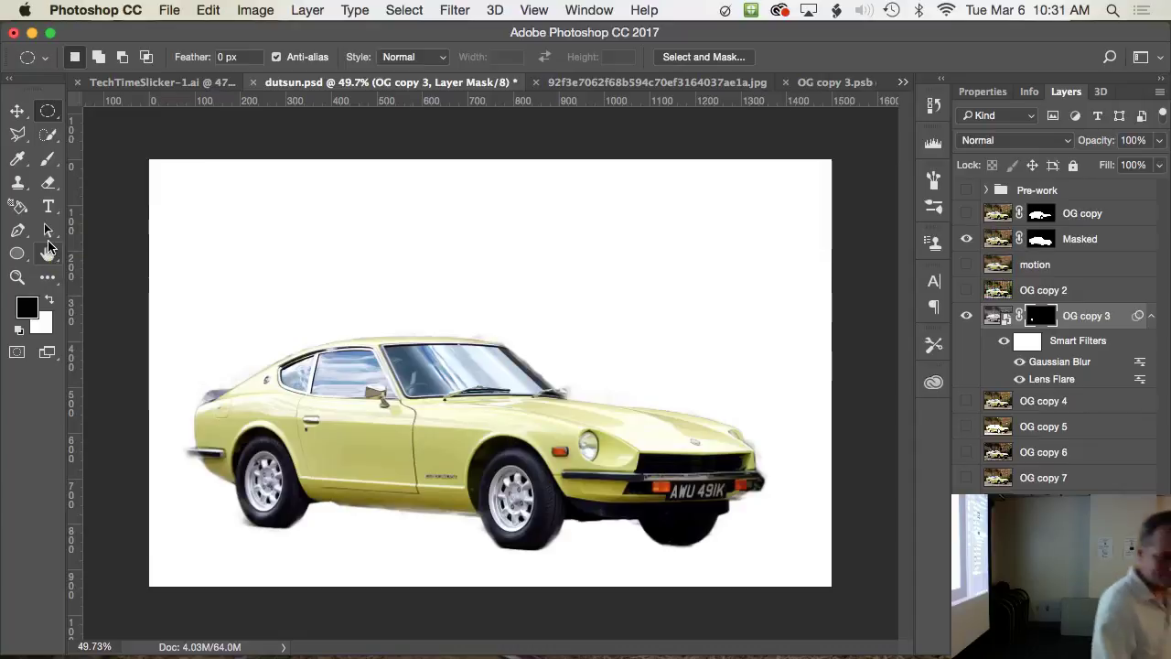
key(super+z)
key(x)
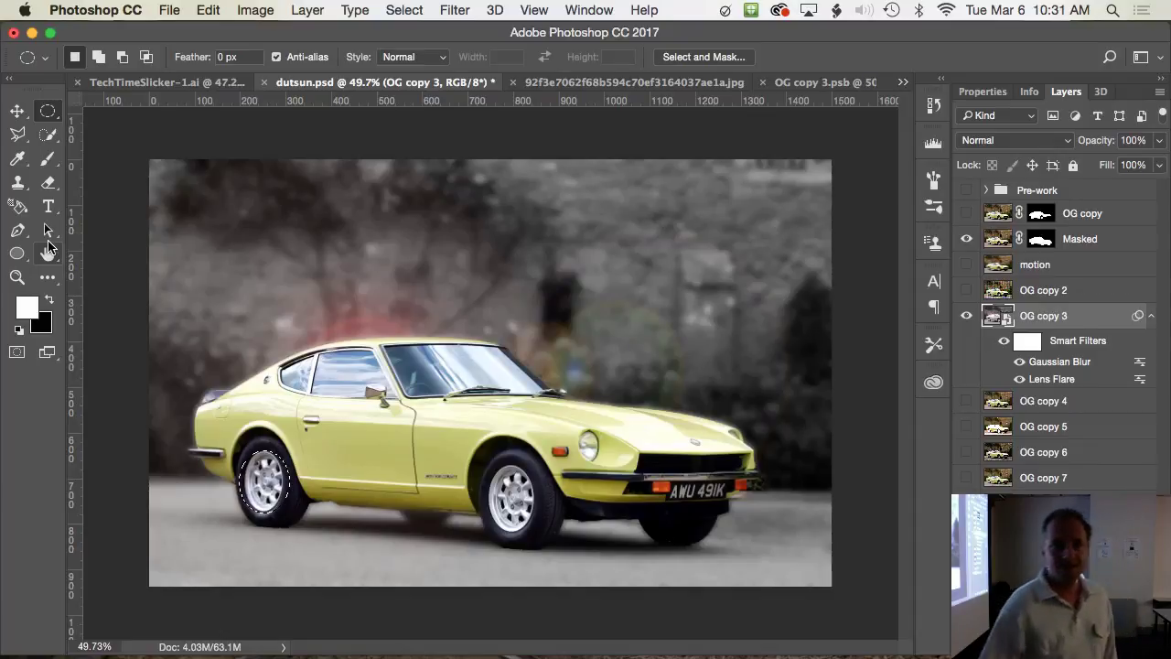
Step: Switch to the food truck photo and start a Tilt-Shift blur on its Background layer
click(538, 81)
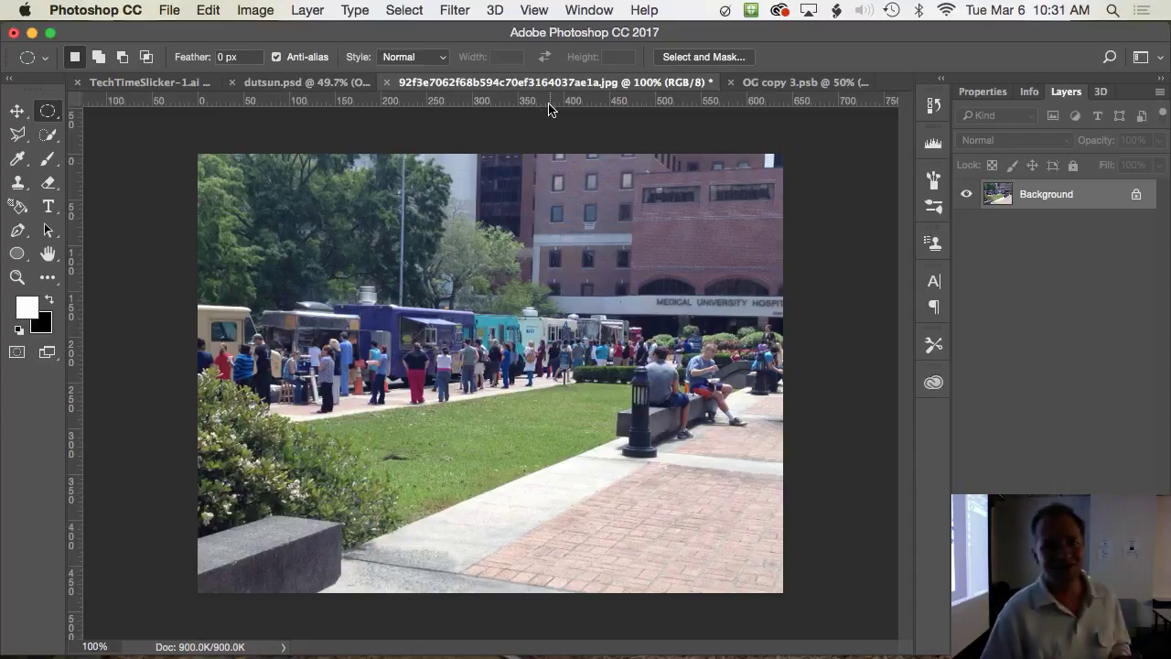
click(449, 11)
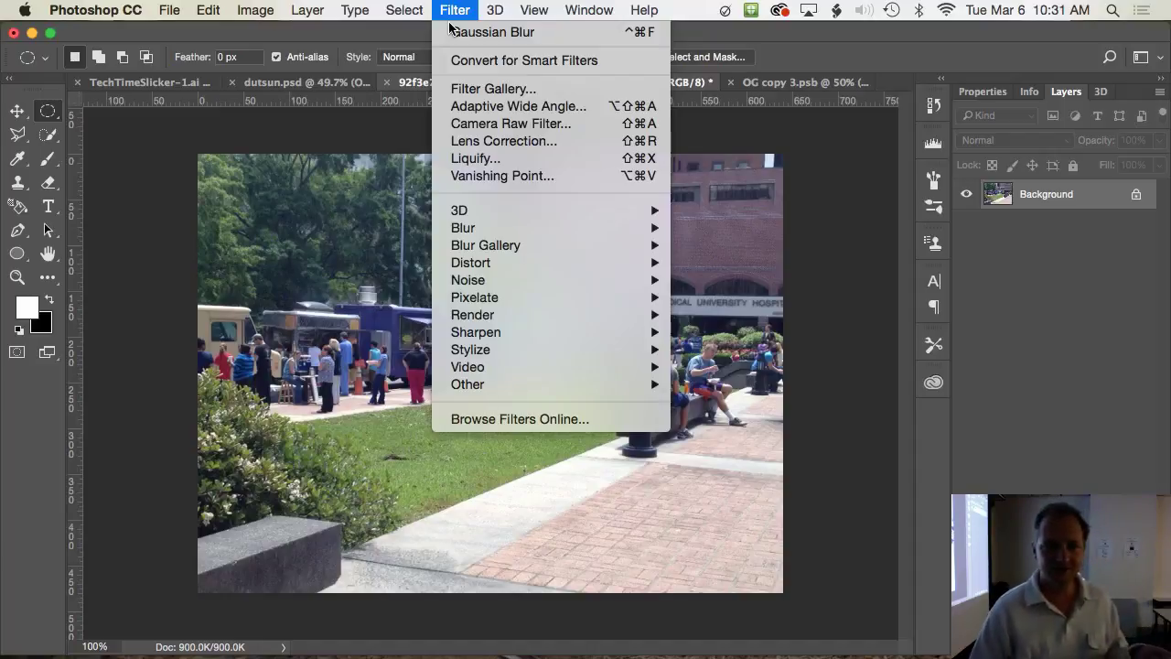
mouse_move(484, 232)
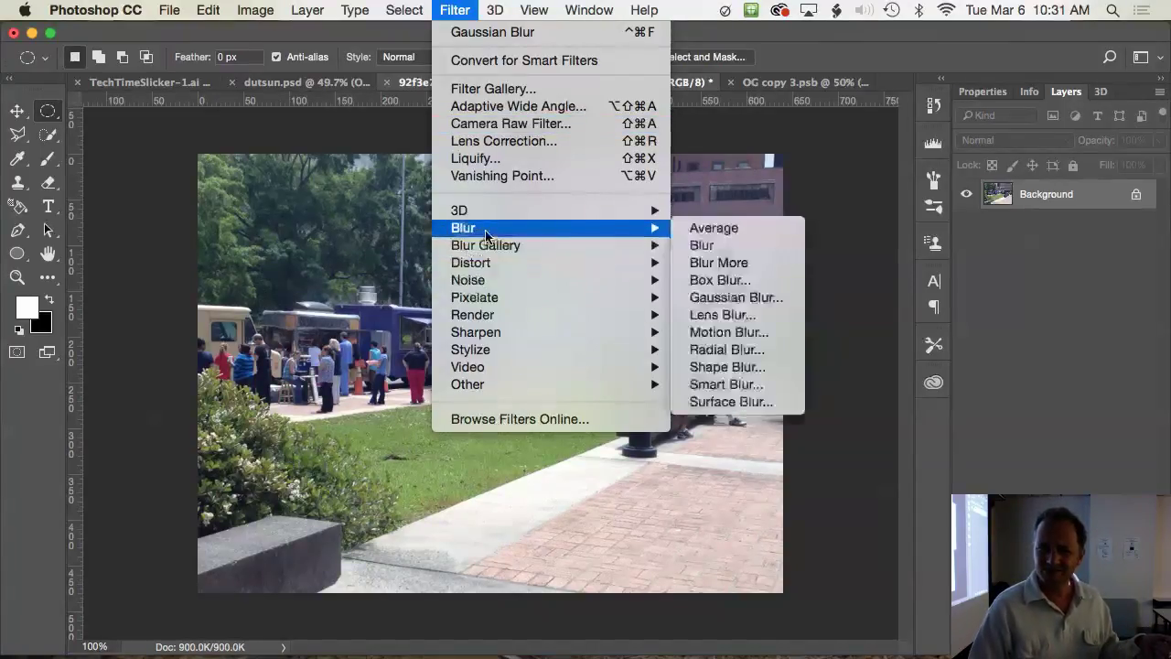
mouse_move(492, 316)
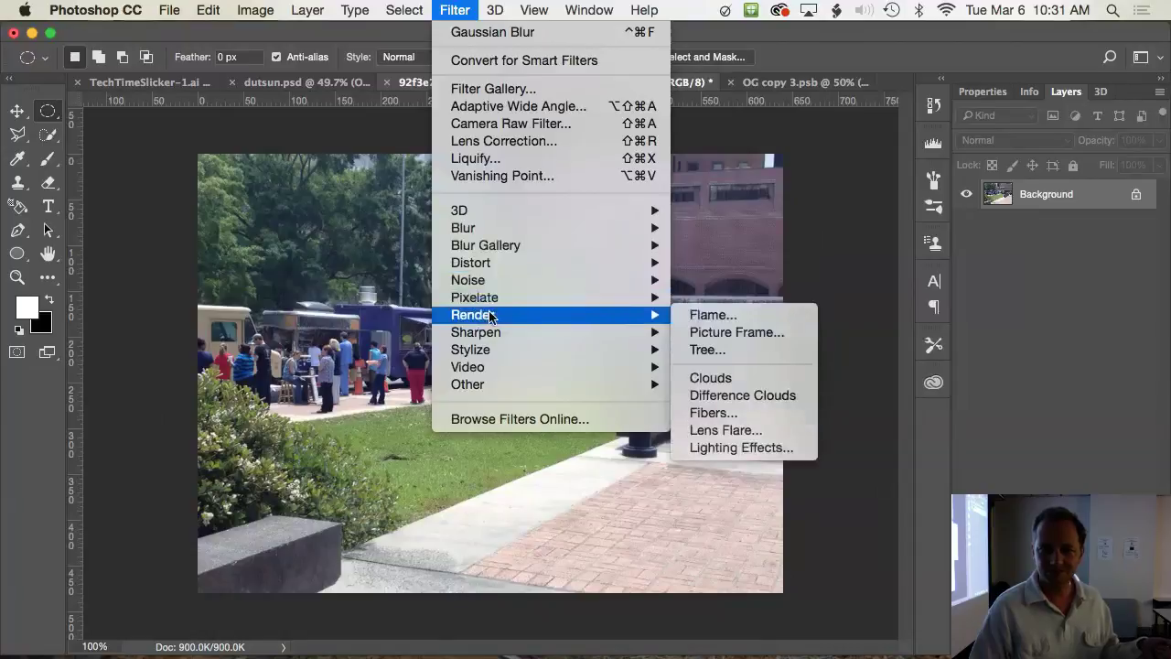
mouse_move(487, 336)
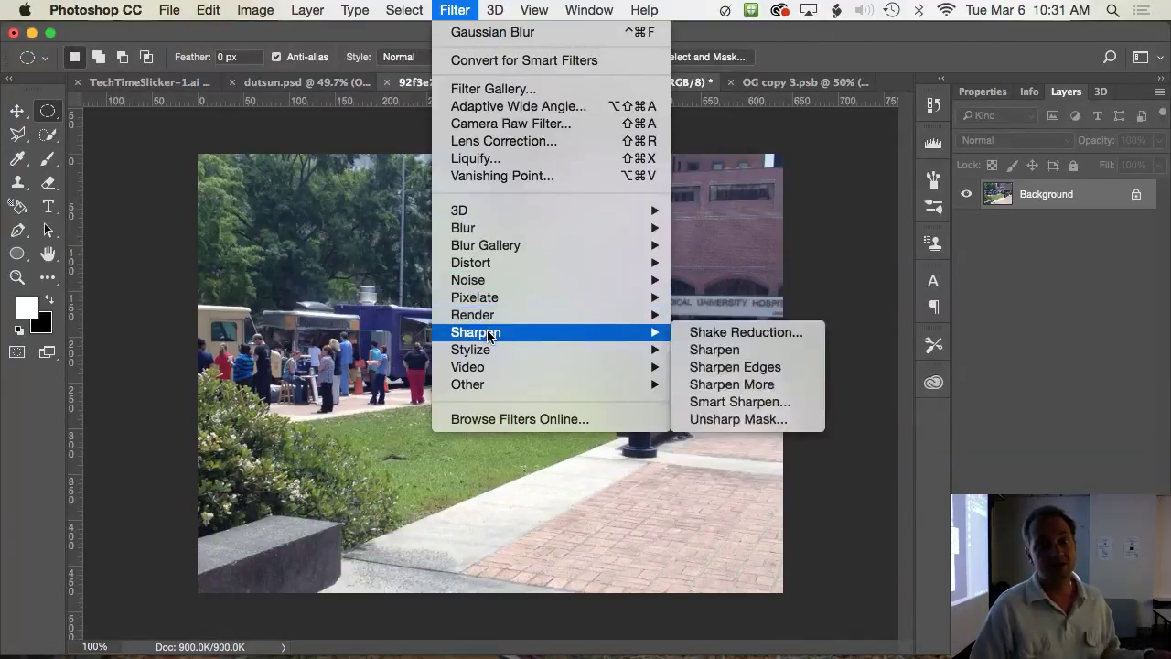
mouse_move(484, 368)
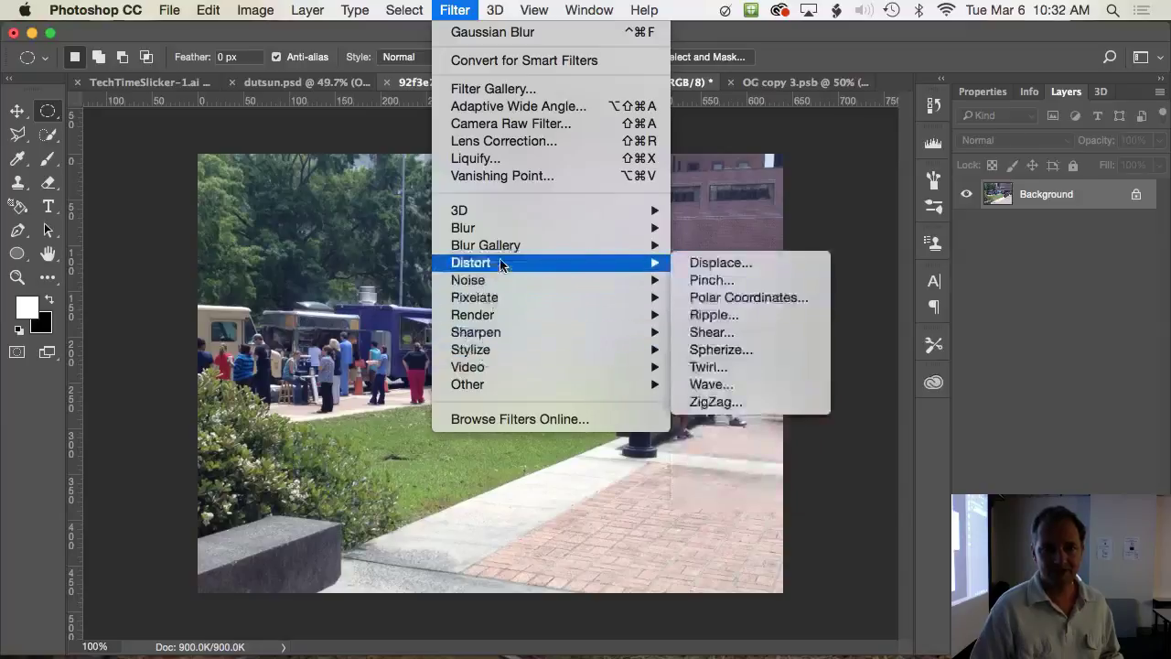
mouse_move(503, 253)
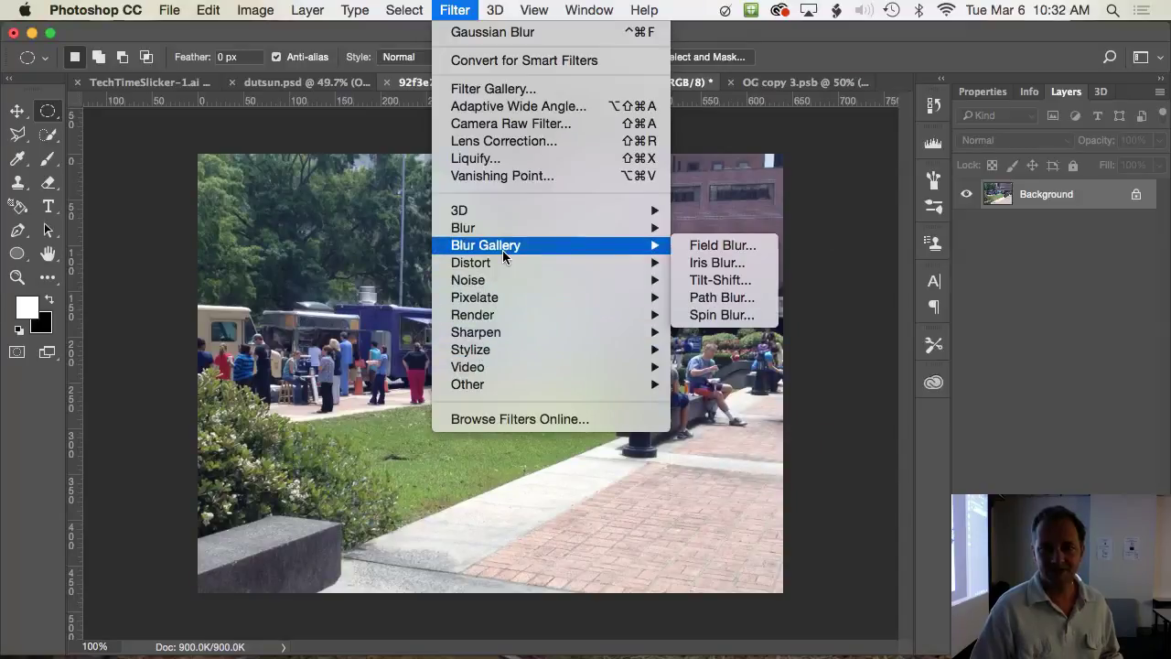
click(732, 280)
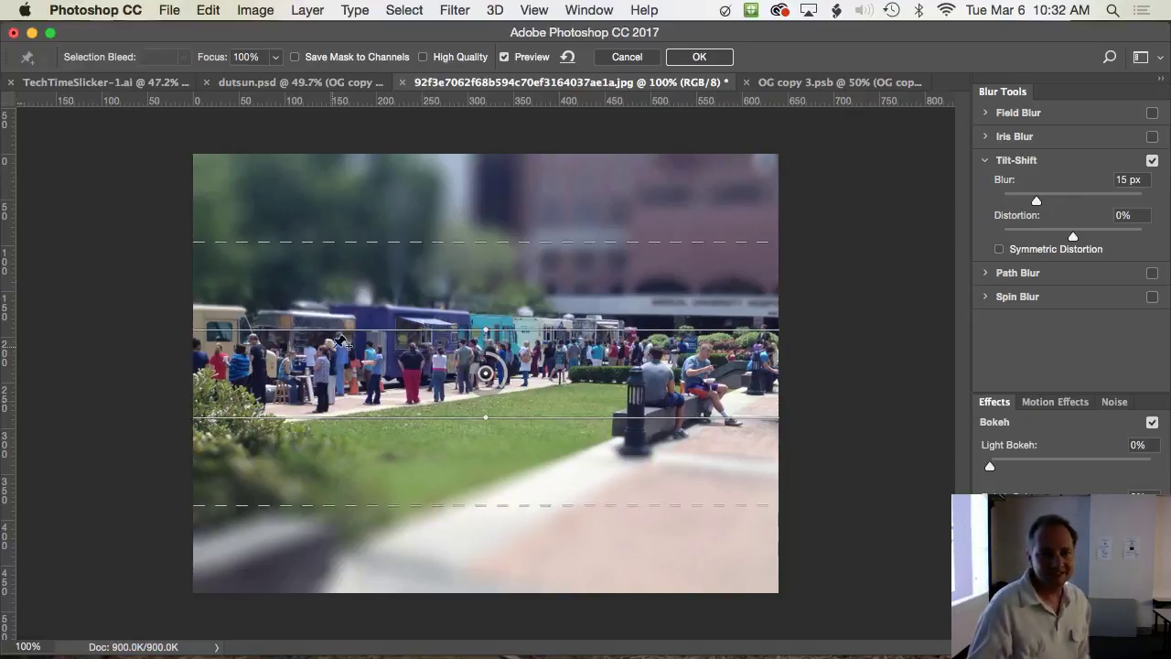
Step: Adjust the Tilt-Shift focus and transition lines so the sharp band closely frames the food trucks and the crowd
drag(446, 508, 468, 490)
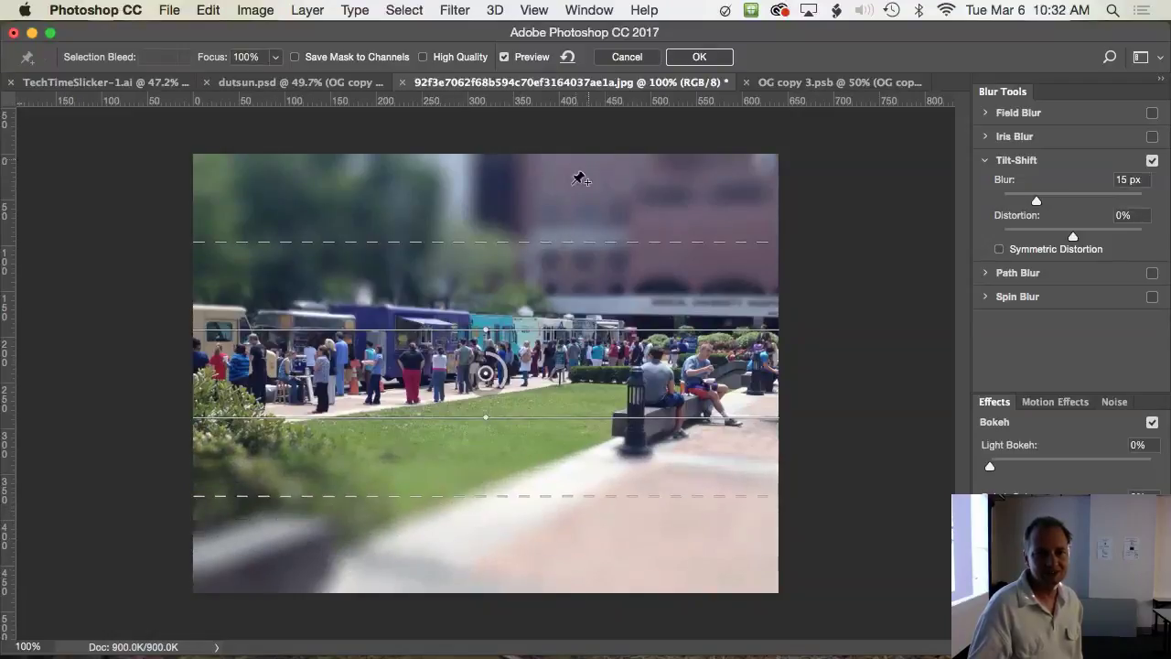
drag(449, 314, 449, 294)
drag(448, 417, 450, 394)
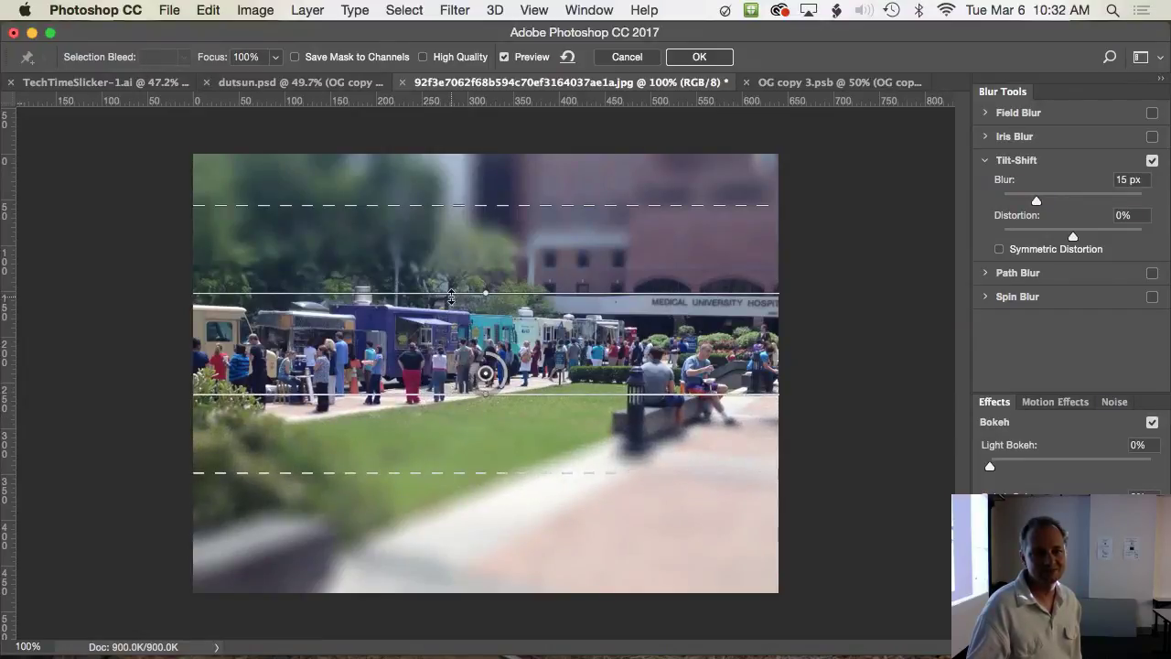
drag(456, 294, 453, 308)
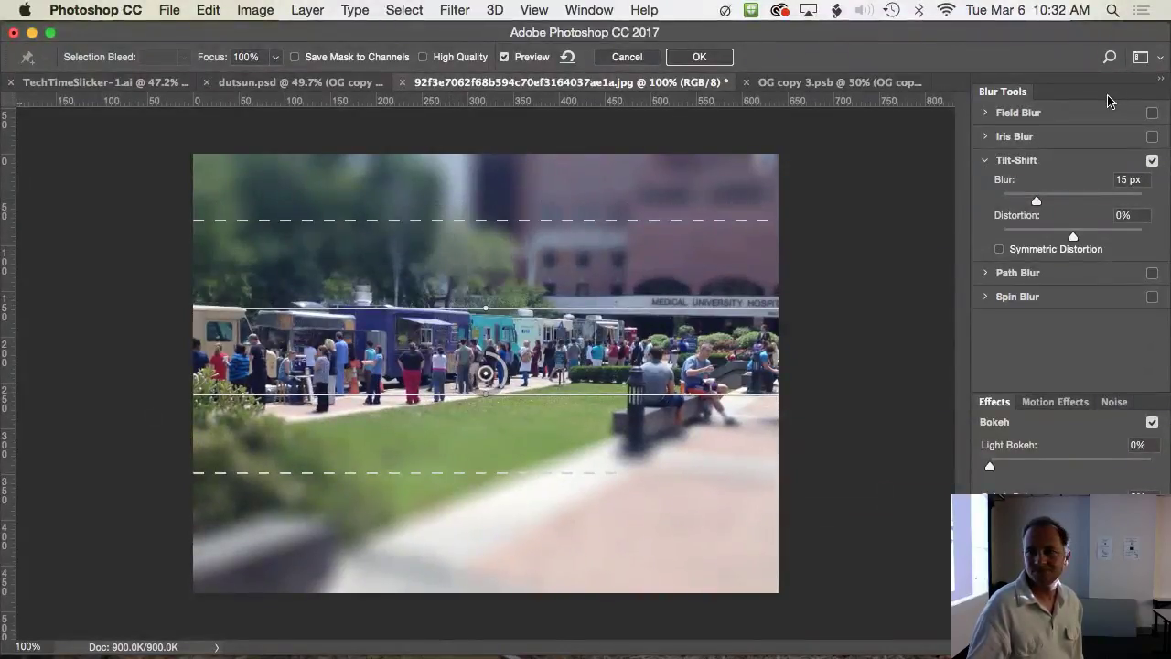
Step: Apply the Tilt-Shift blur and crop the food truck photo to 1920 x 1080 px at 72 px/in
click(722, 57)
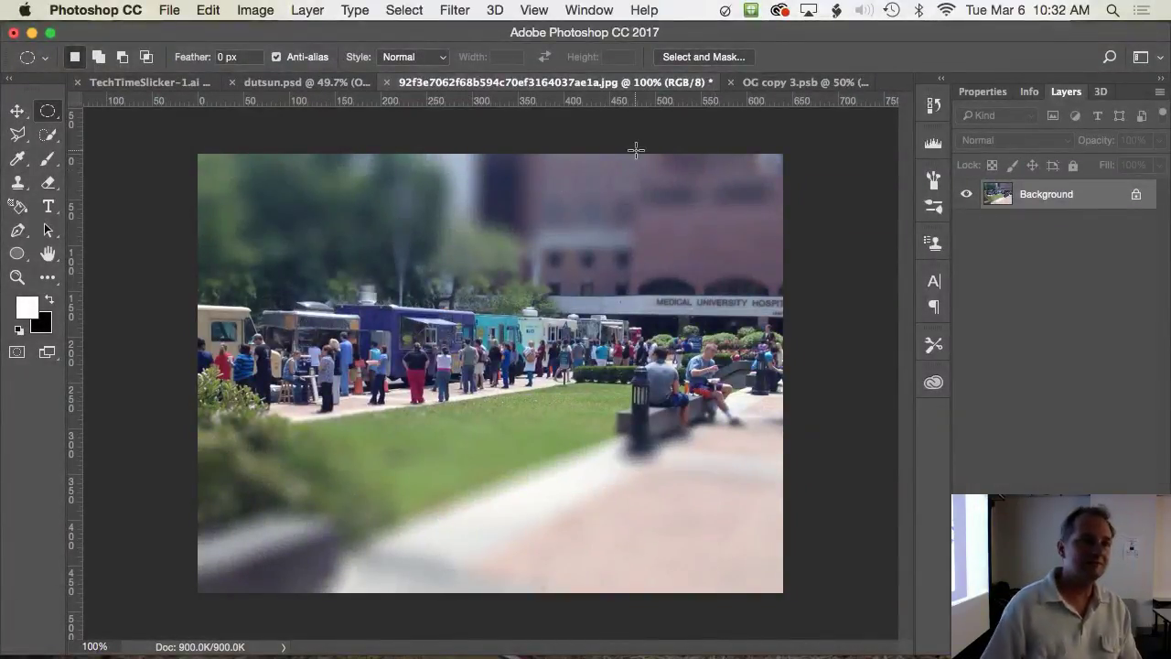
click(17, 112)
drag(17, 111, 55, 125)
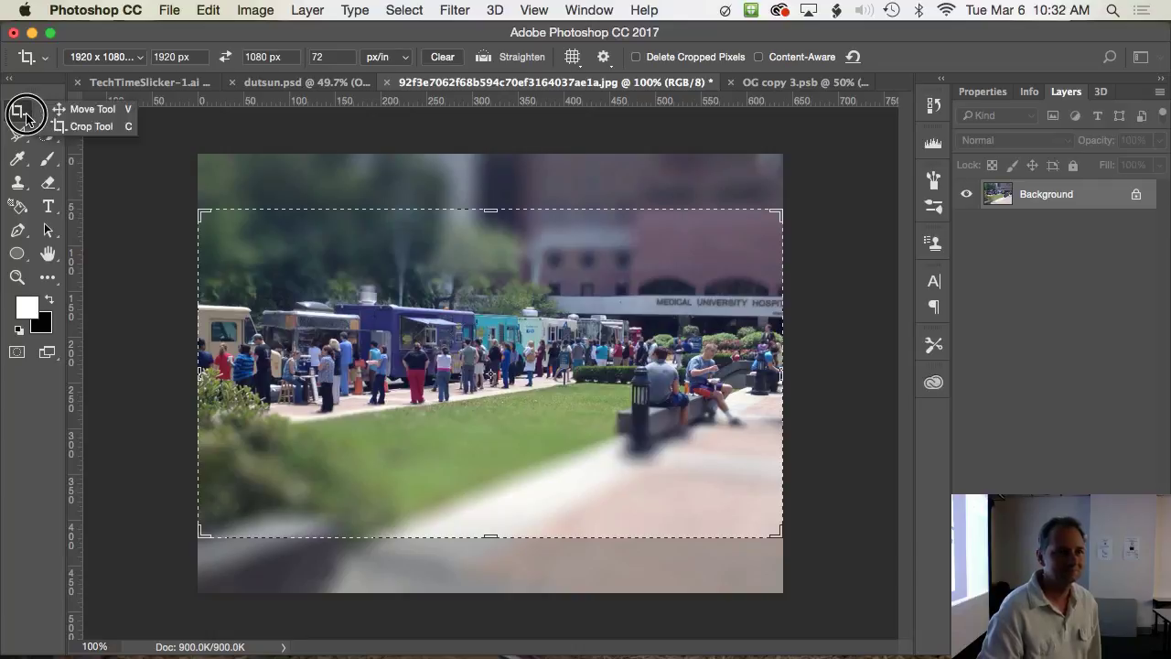
drag(362, 318, 350, 304)
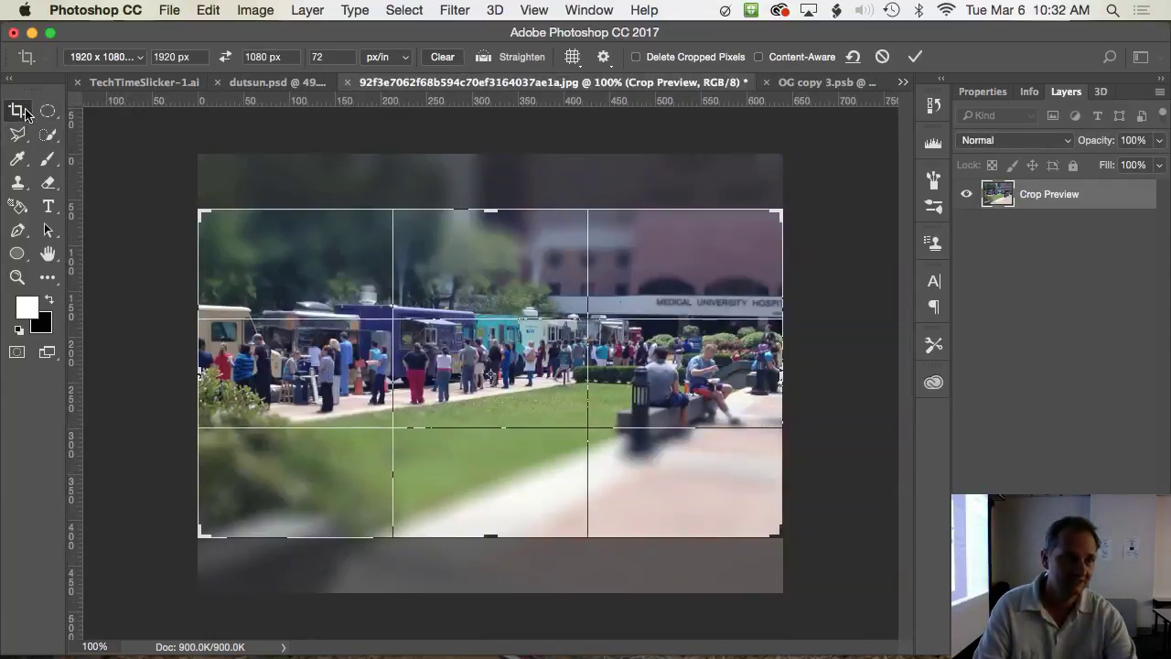
click(19, 111)
click(58, 114)
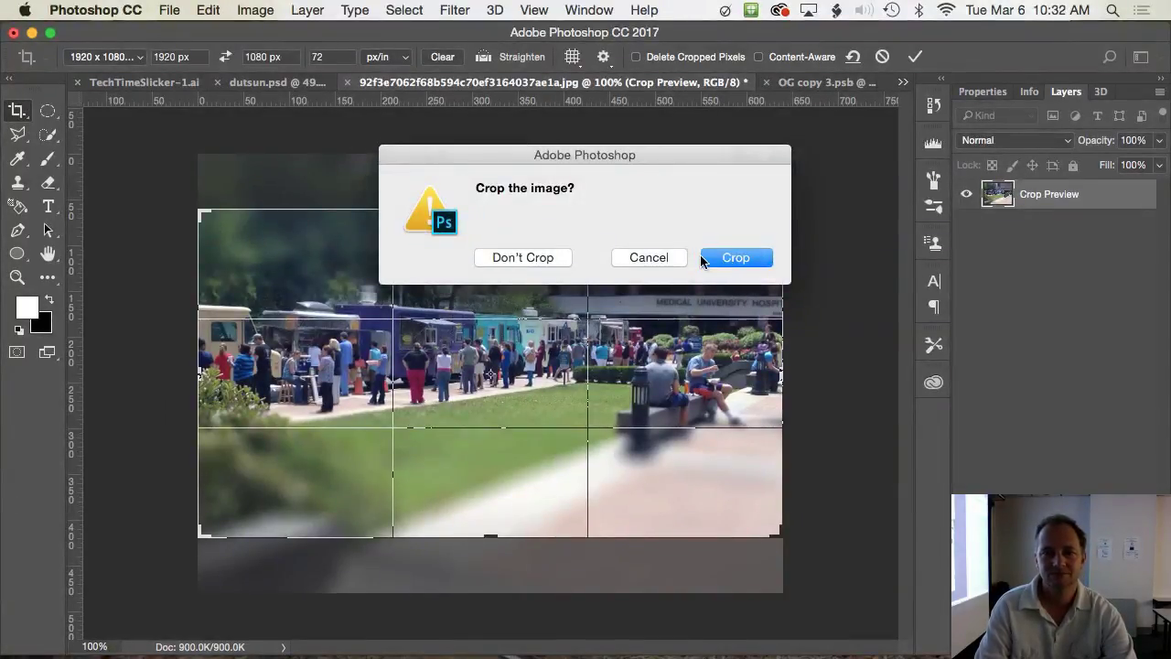
click(748, 259)
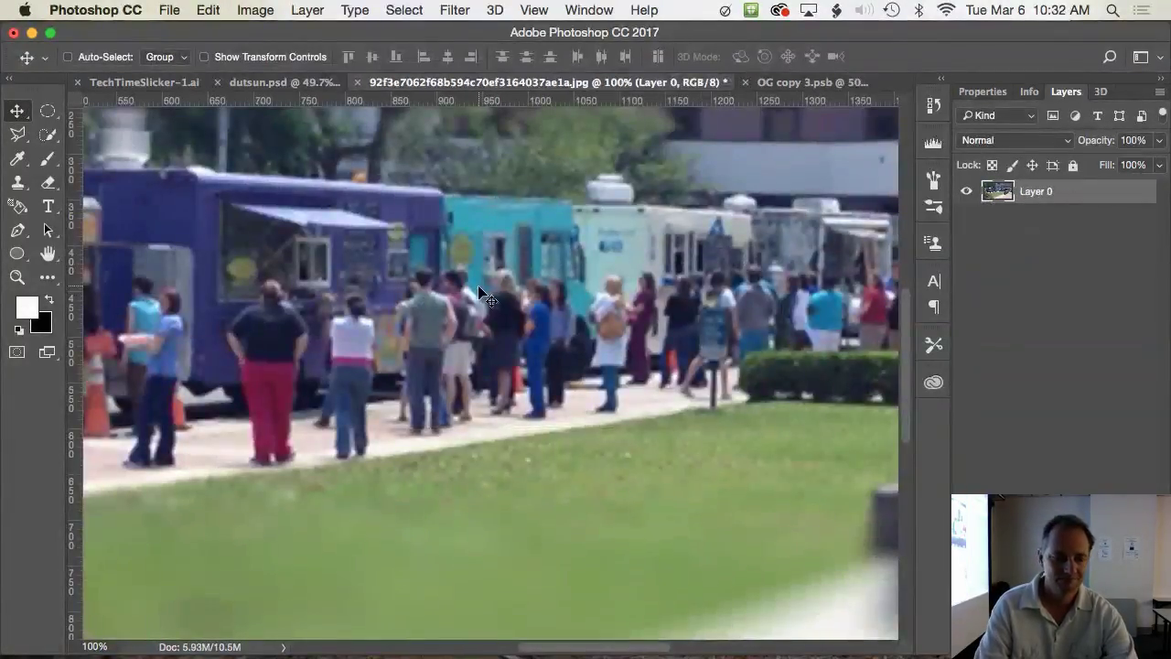
Step: Move Layer 0 down within the cropped canvas so more of the blurred trees and building is included above the trucks
key(super+0)
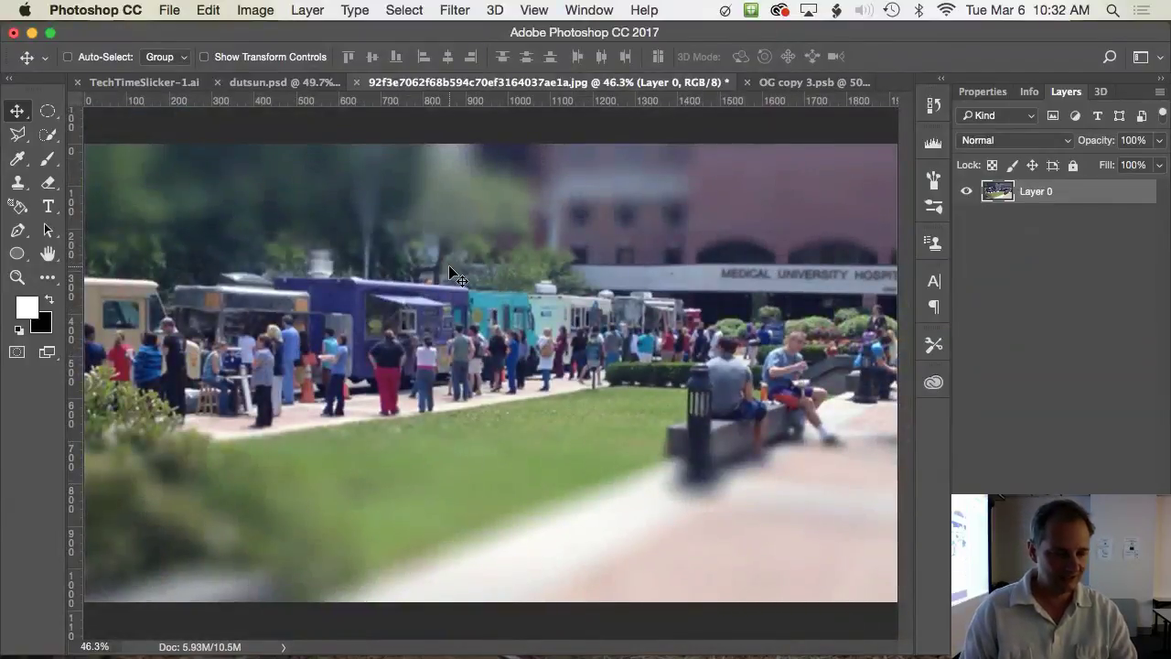
drag(462, 269, 461, 343)
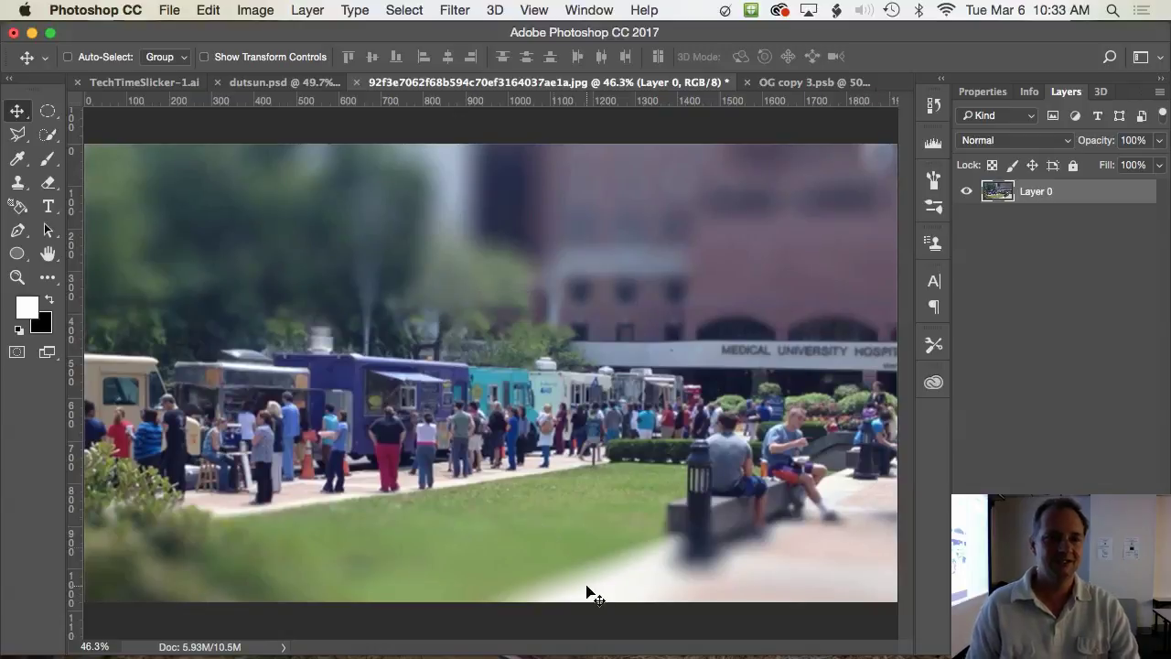
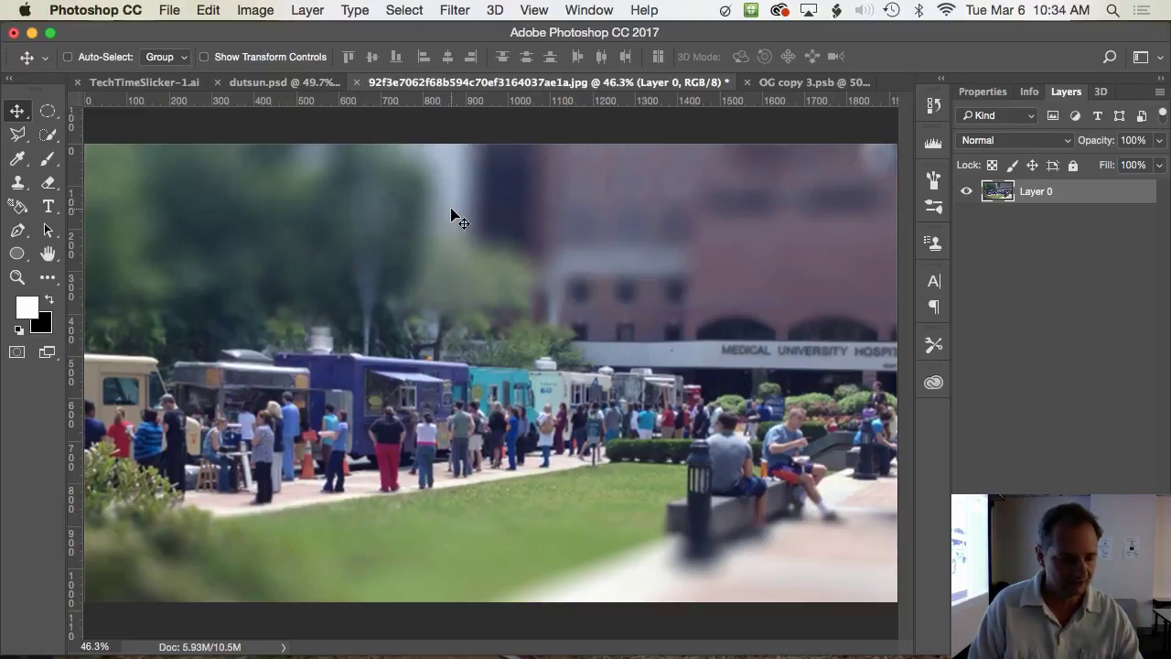
Step: Switch to Google Chrome, dismiss the network printer notification and view the MUSC Libraries page
key(super+space)
text(ch)
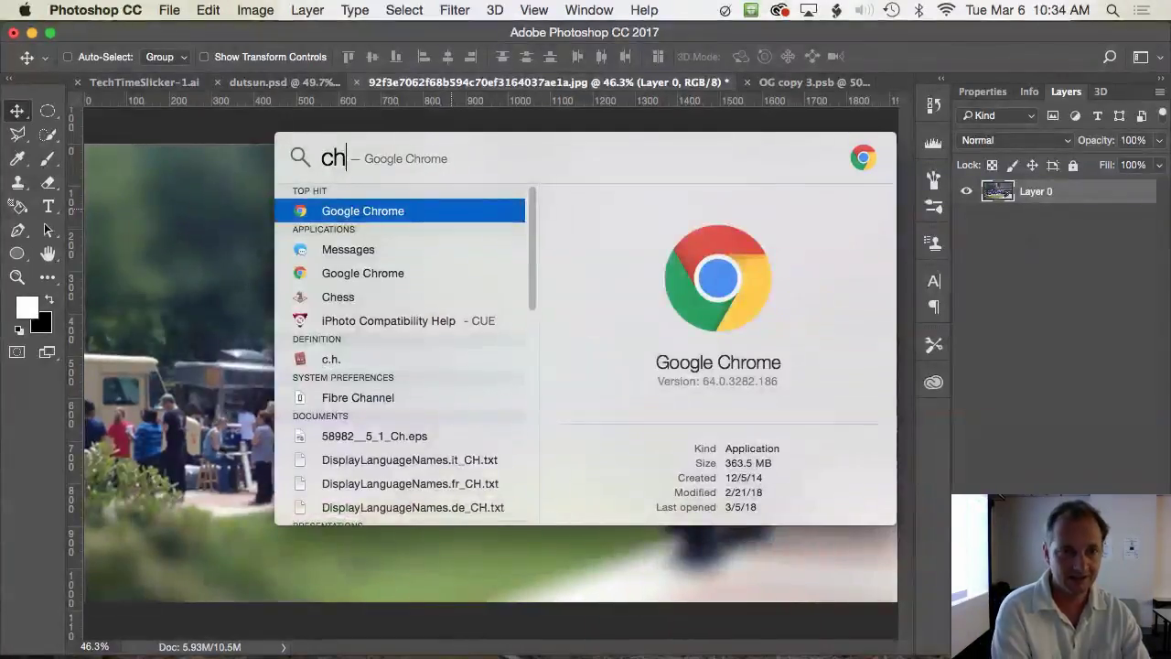
key(Escape)
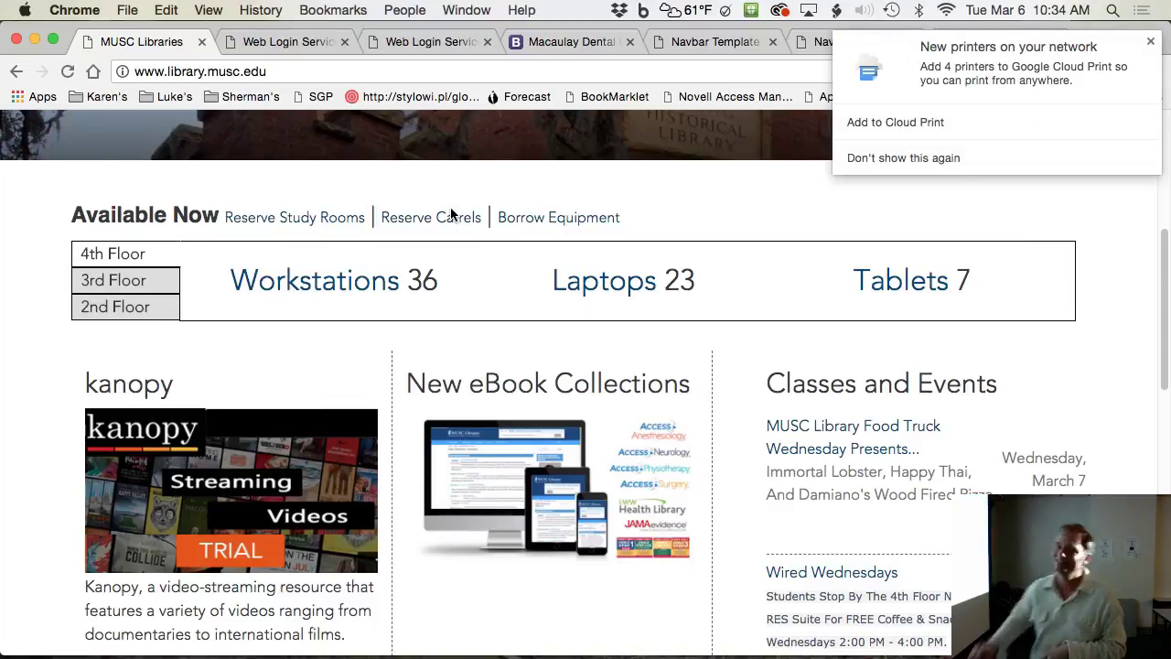
click(1150, 42)
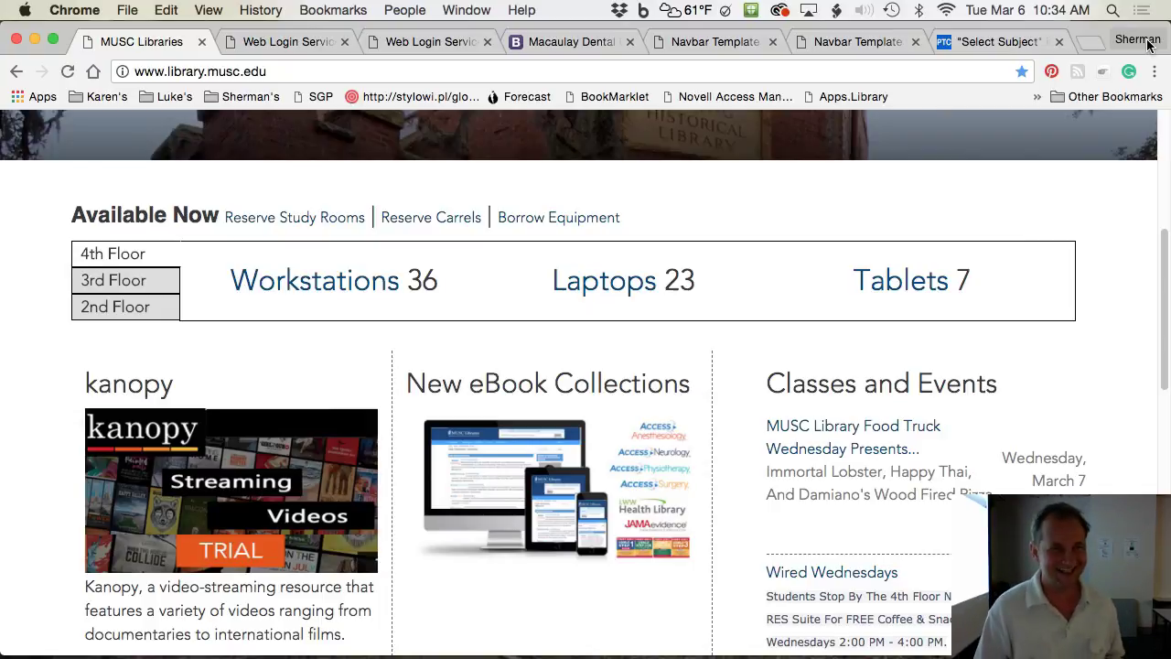
click(437, 65)
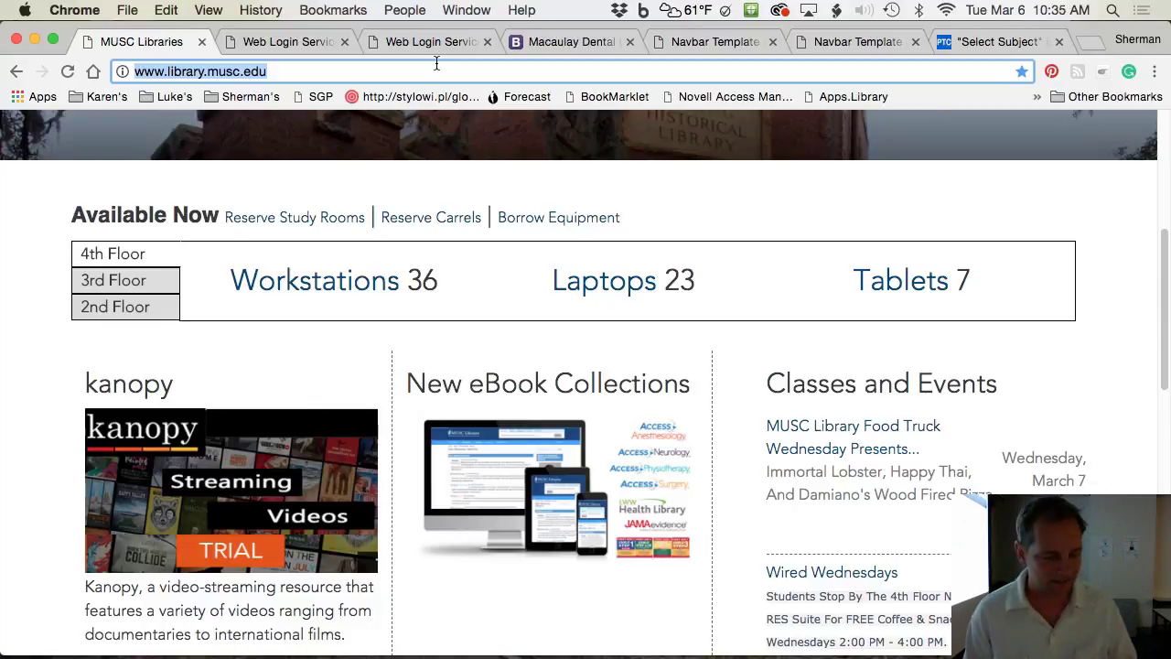
Step: Launch Adobe Bridge CC 2017 and minimize the Chrome window
key(super+space)
text(bri)
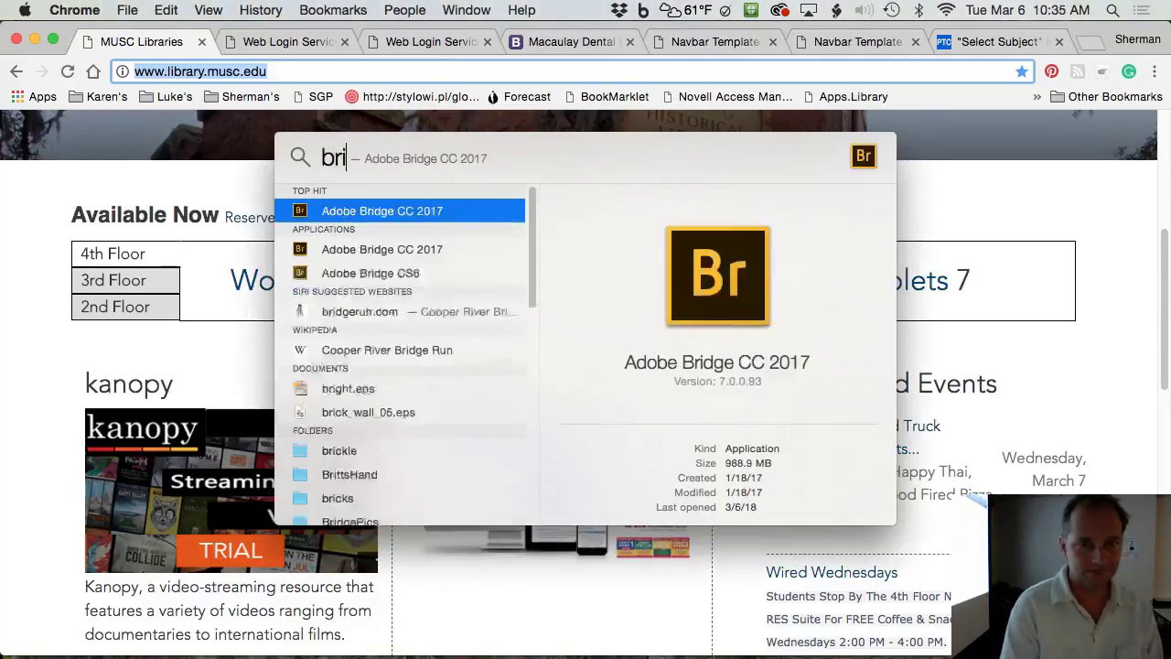
key(Return)
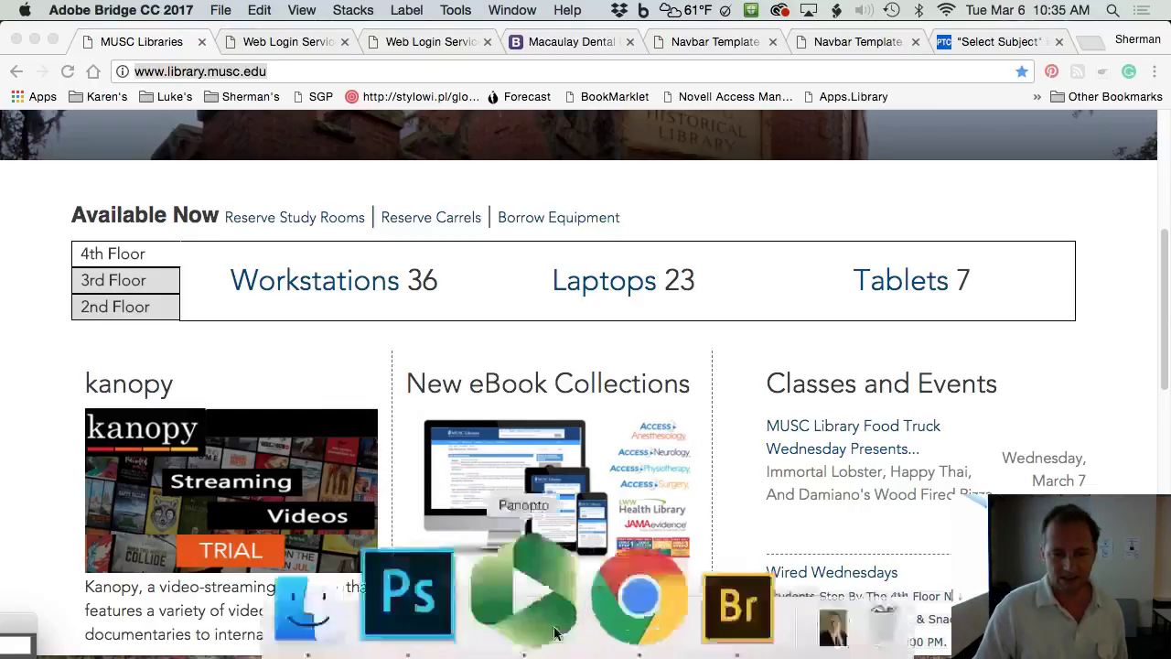
click(623, 620)
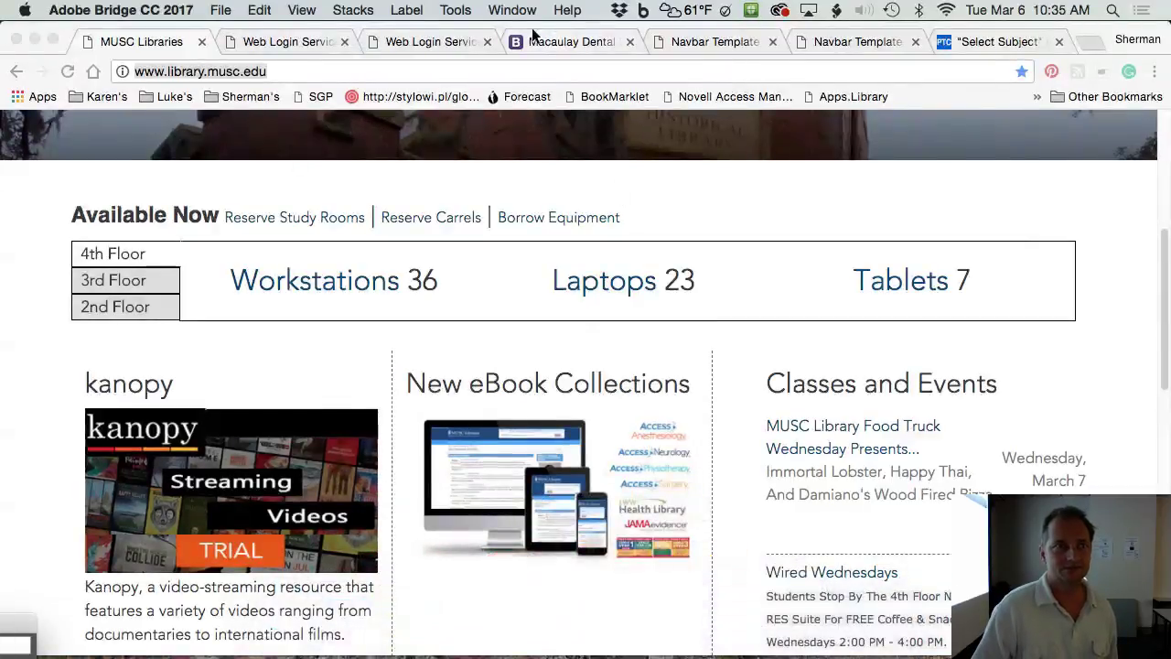
click(33, 38)
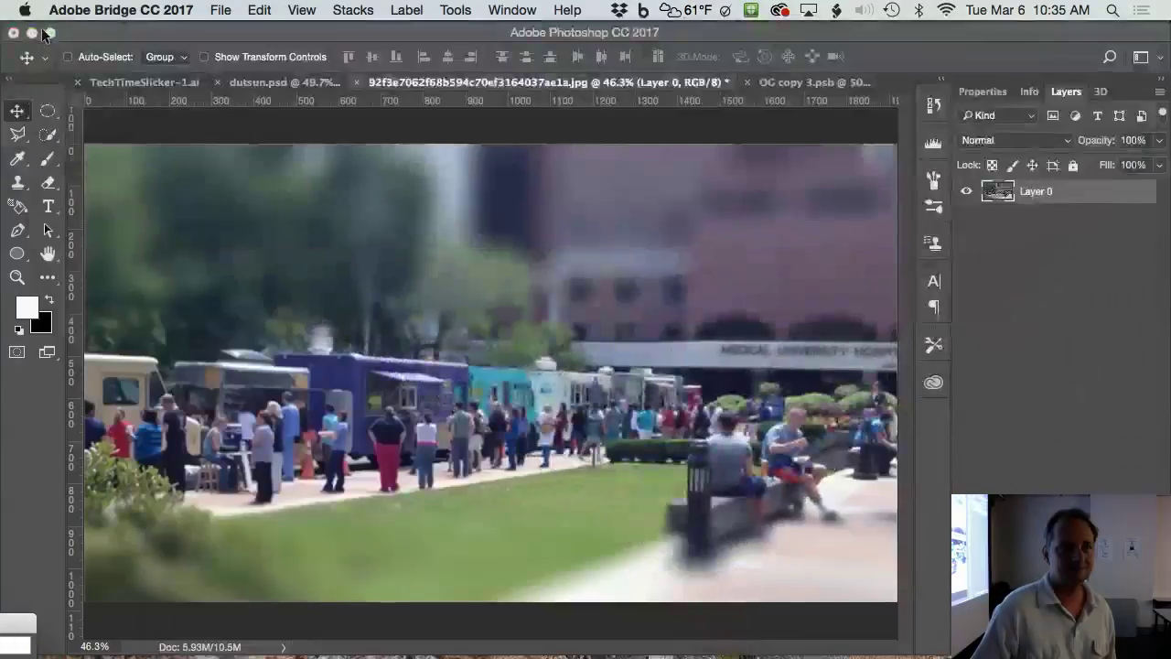
Step: Open suit.jpg in Photoshop and start the Liquify filter on its Background layer
mouse_move(609, 630)
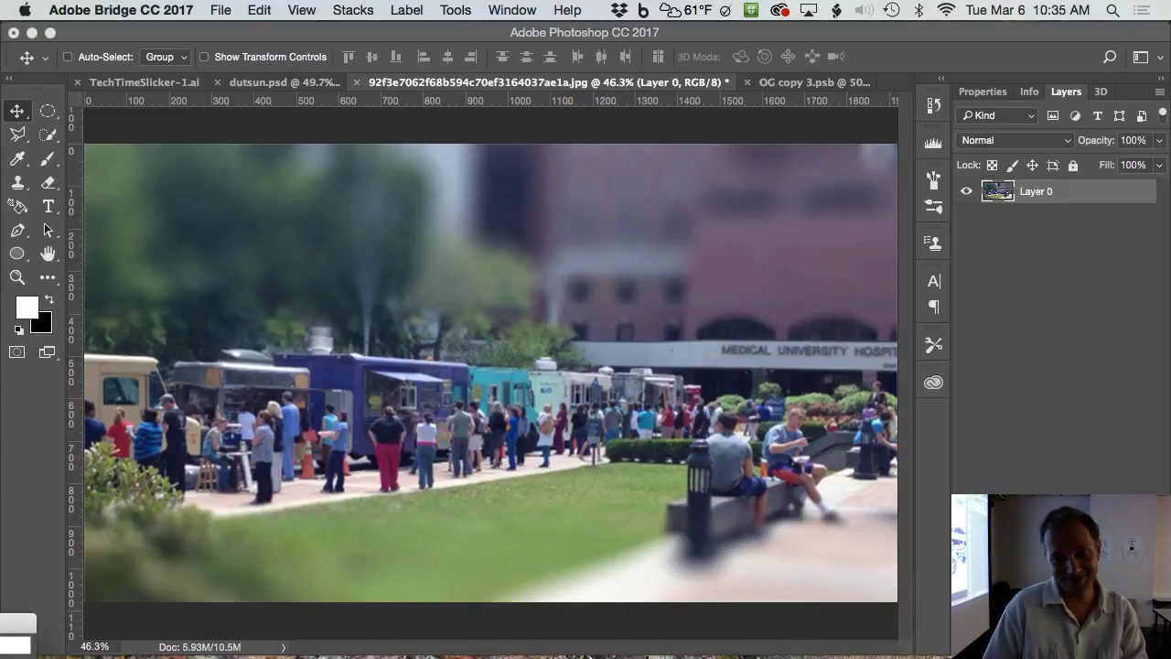
click(536, 504)
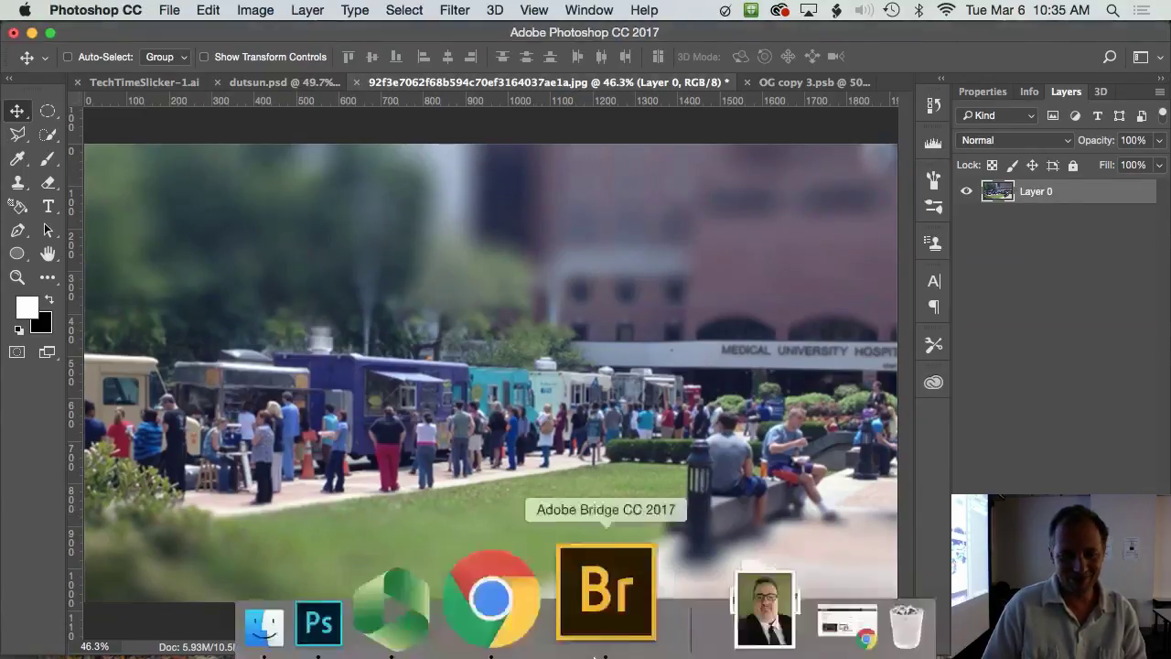
click(669, 583)
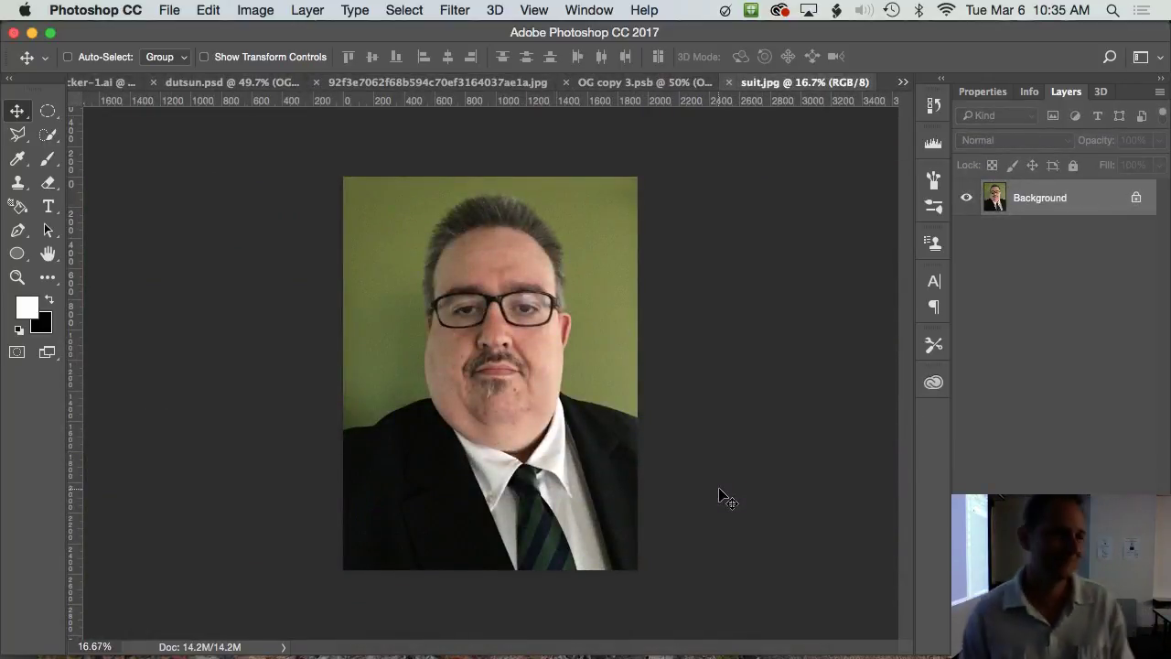
click(455, 10)
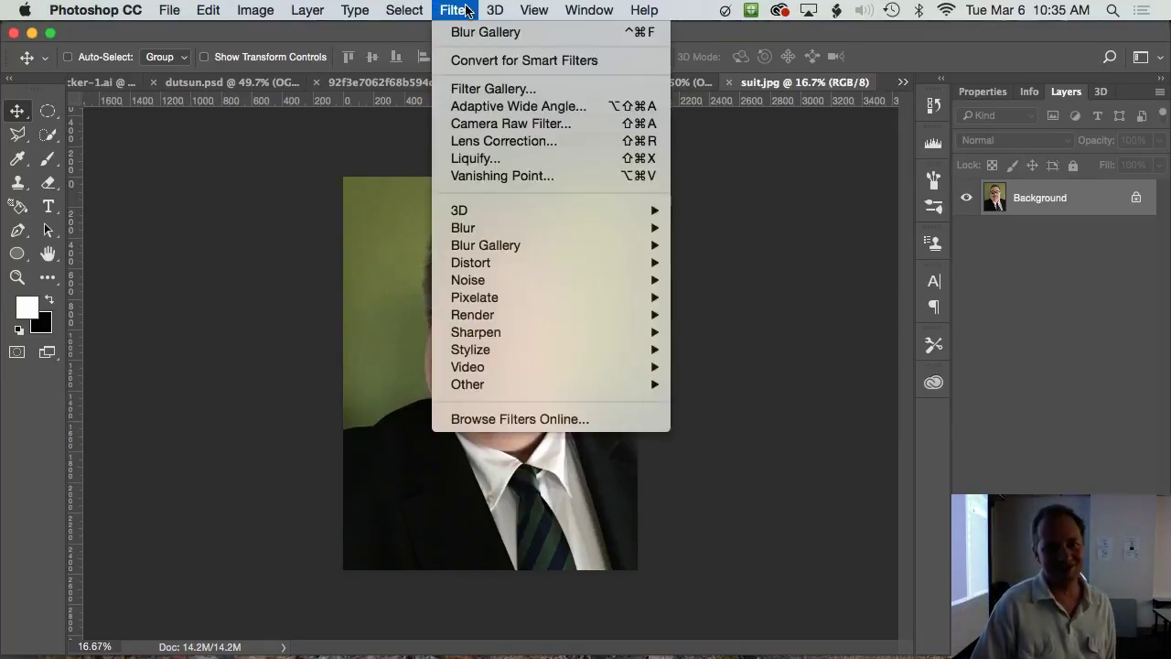
click(482, 158)
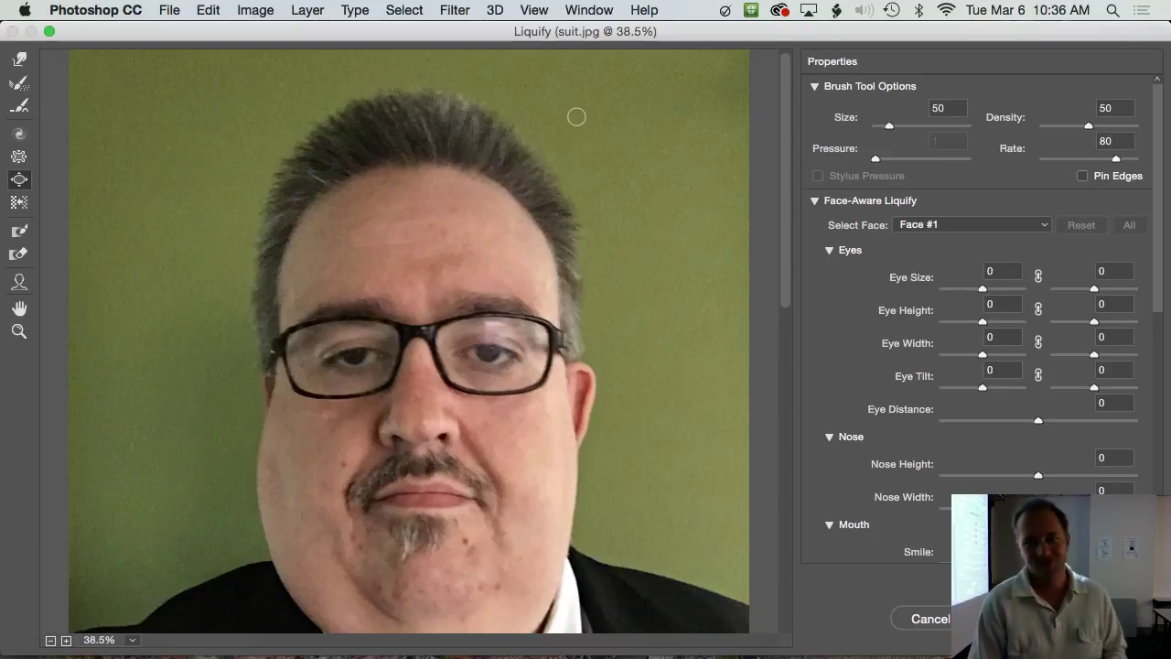
Step: Set Eye Size and Eye Height to -100 for both eyes of Face #1
drag(983, 290, 1095, 290)
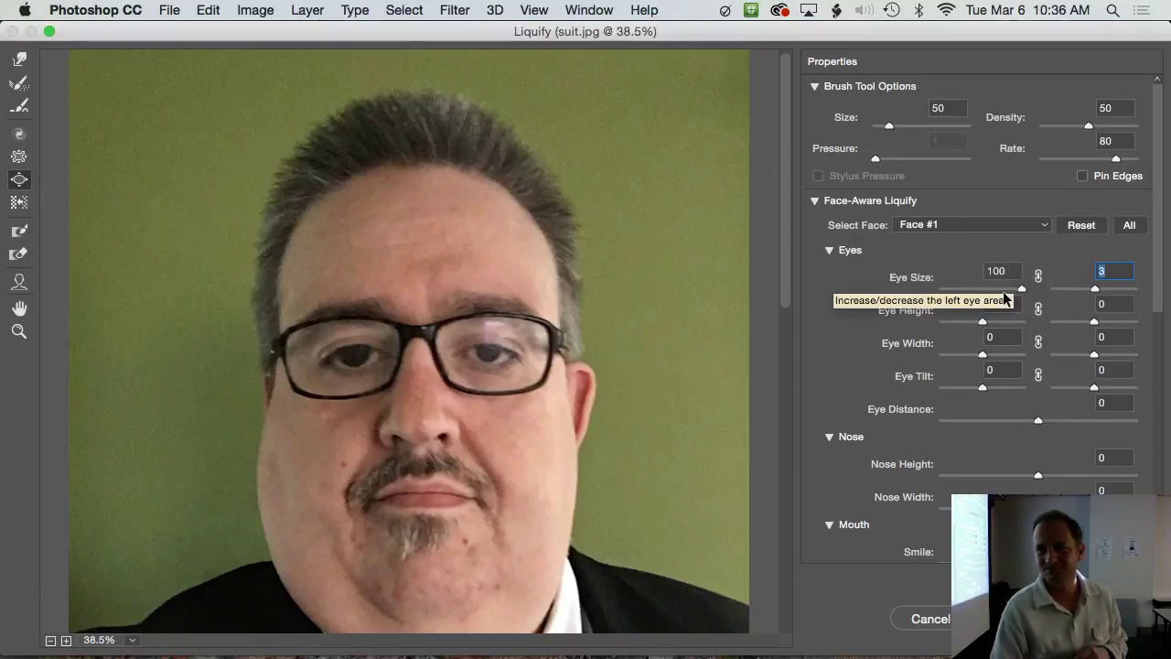
drag(1029, 290, 955, 302)
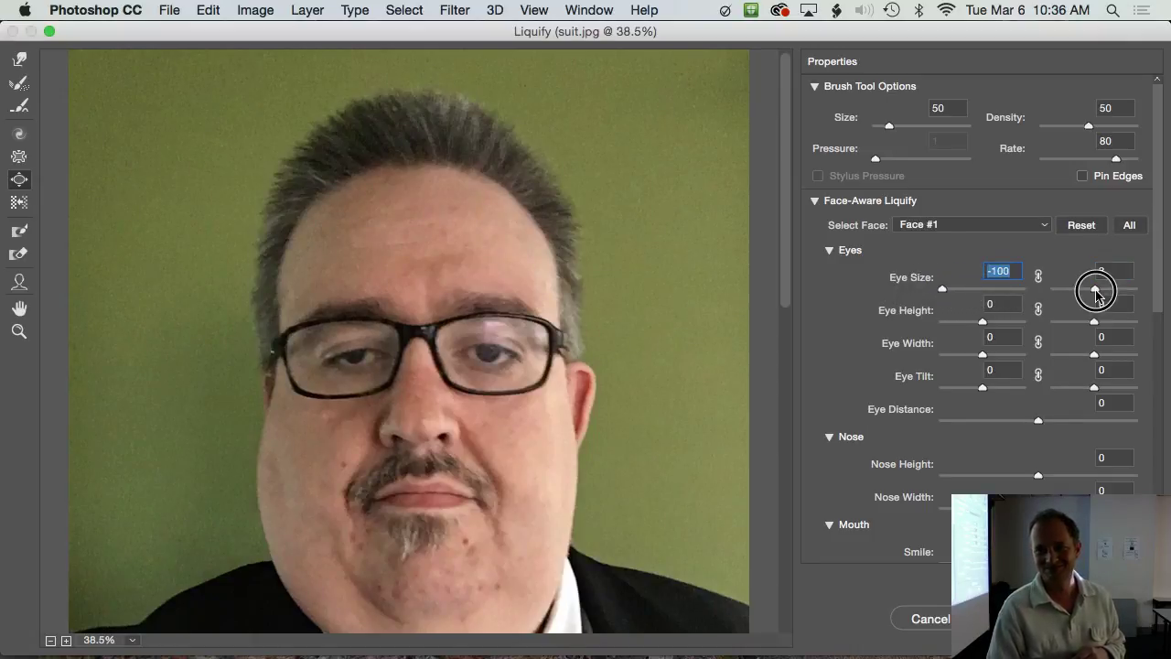
drag(1096, 289, 1020, 287)
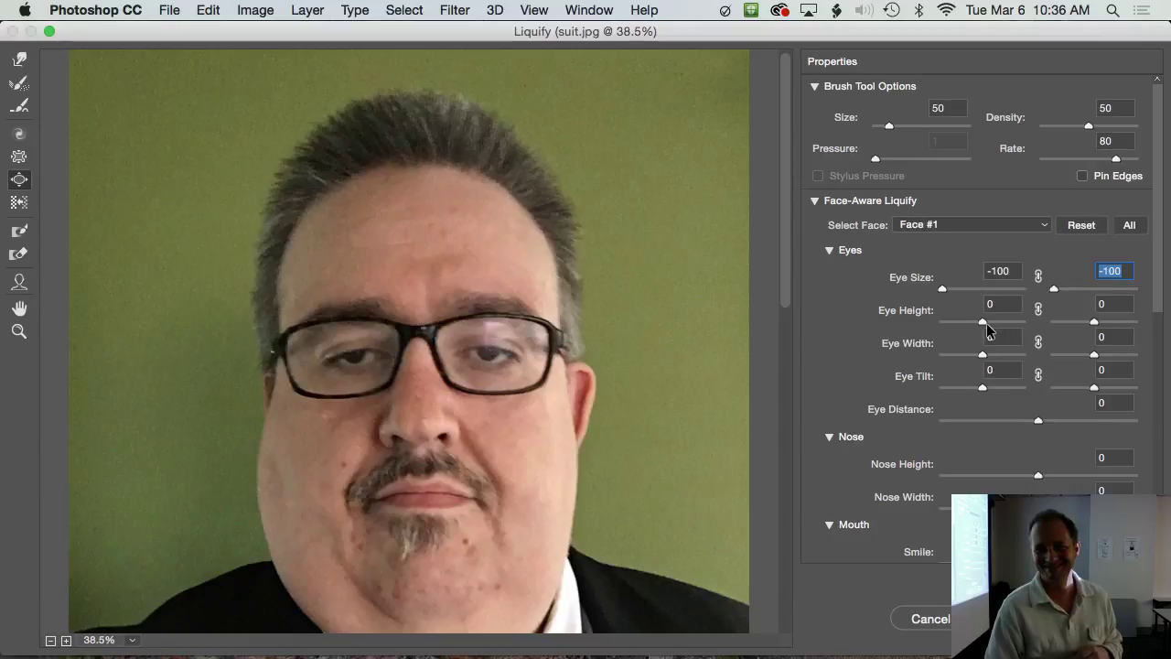
drag(983, 322, 942, 325)
drag(1091, 322, 1002, 335)
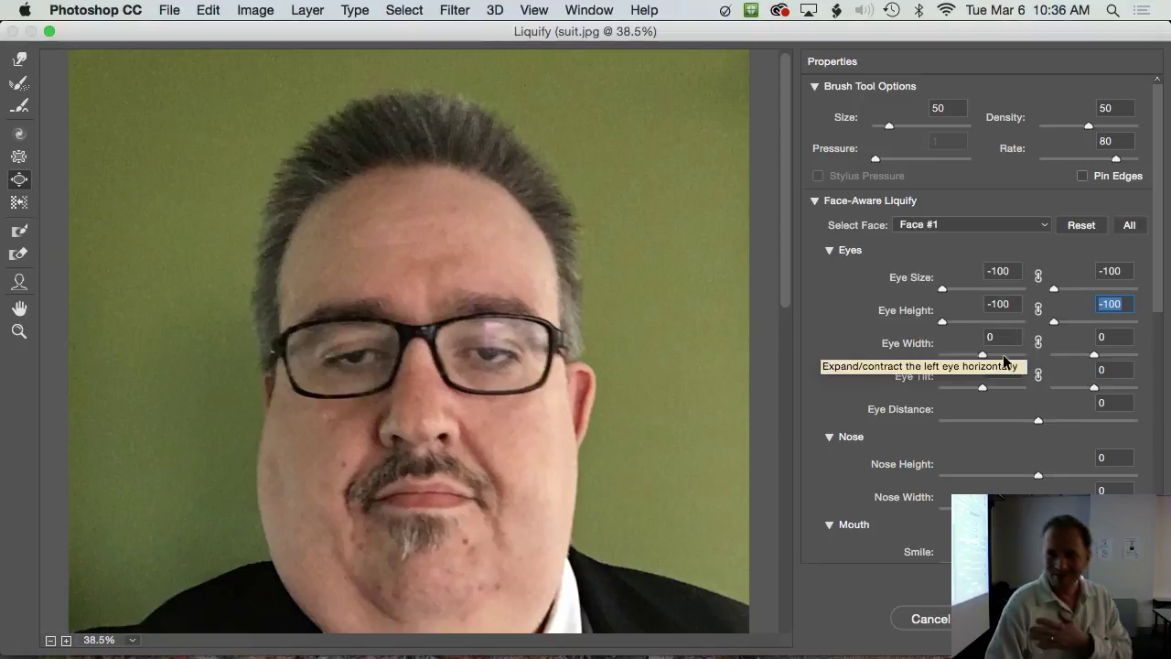
Step: Set Eye Tilt to -100 for both eyes of Face #1
drag(983, 389, 924, 392)
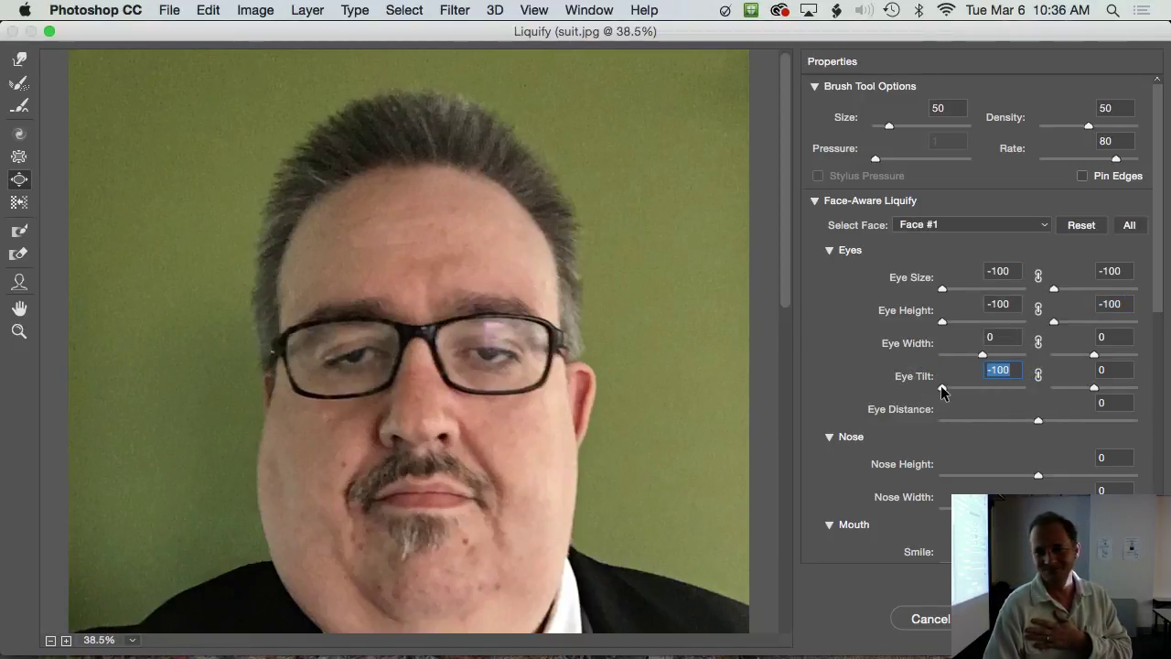
click(1101, 392)
drag(1101, 392, 1025, 398)
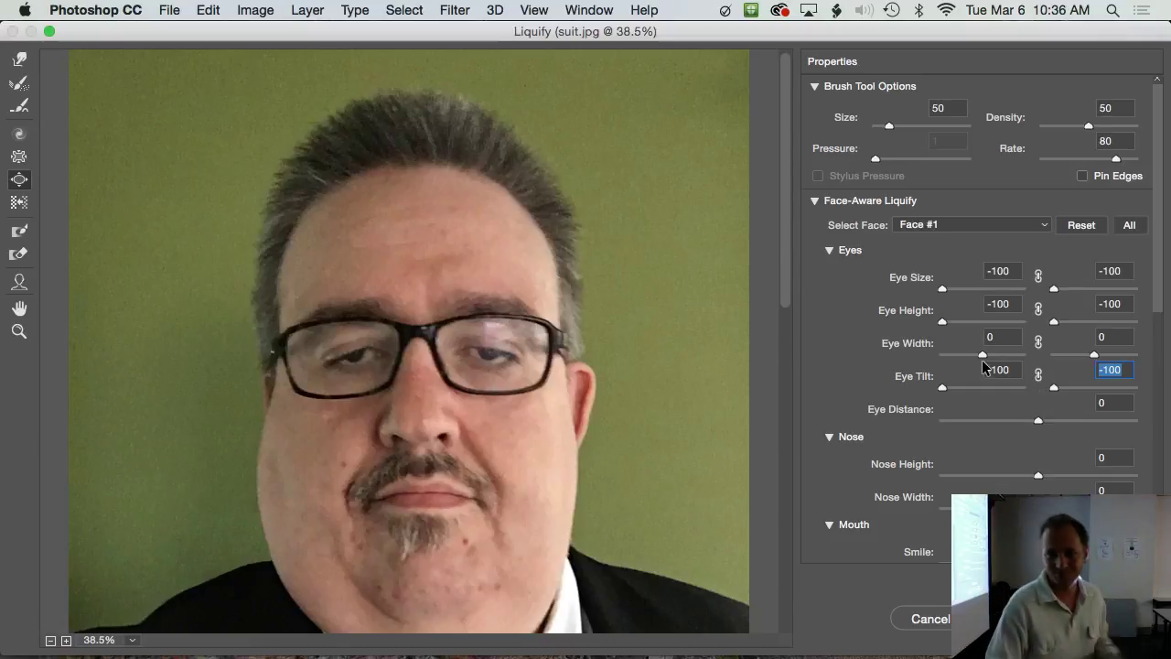
Step: Set the mouth's Smile value to 100 for Face #1
scroll(989, 384, down, 5)
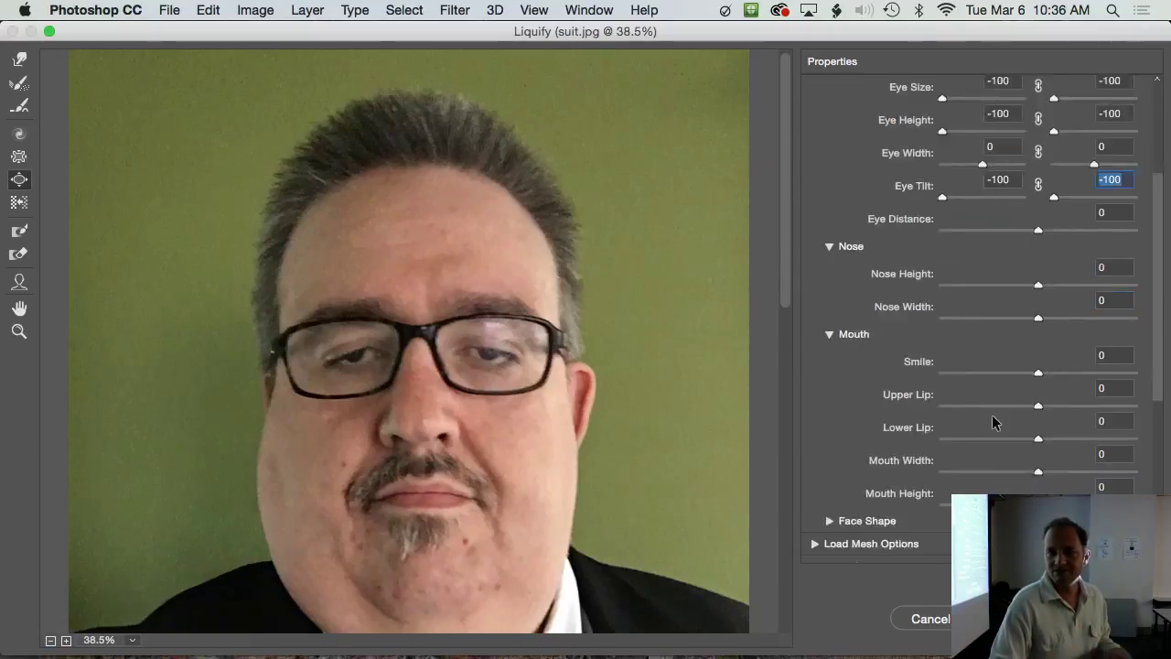
drag(1038, 373, 1140, 370)
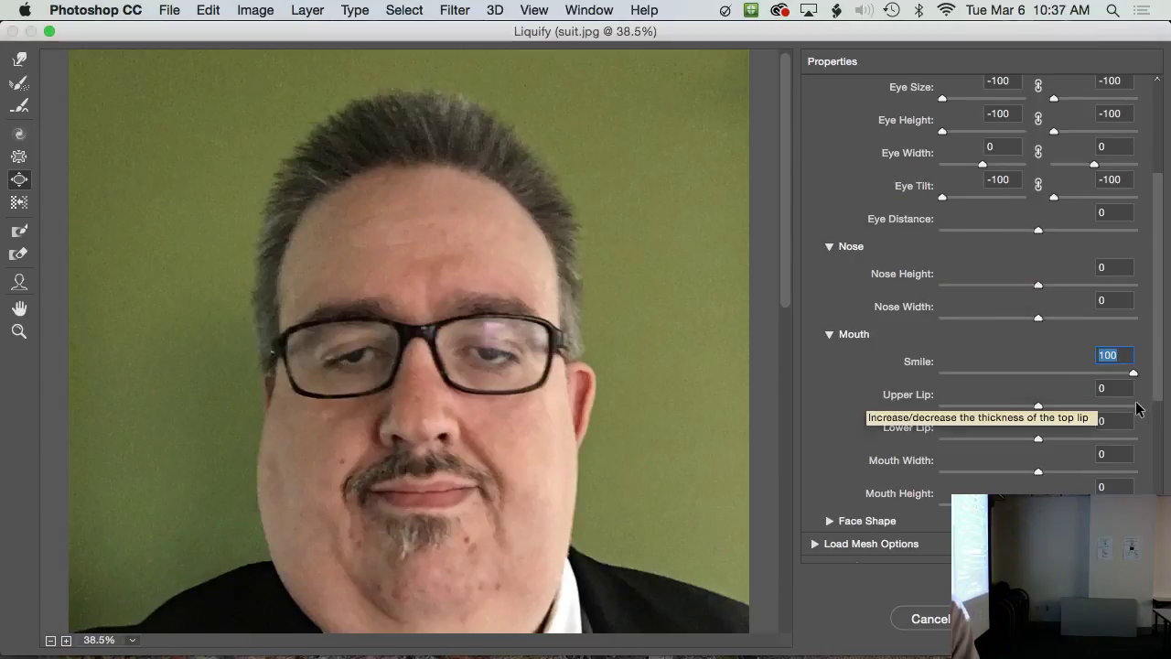
drag(1134, 373, 1162, 346)
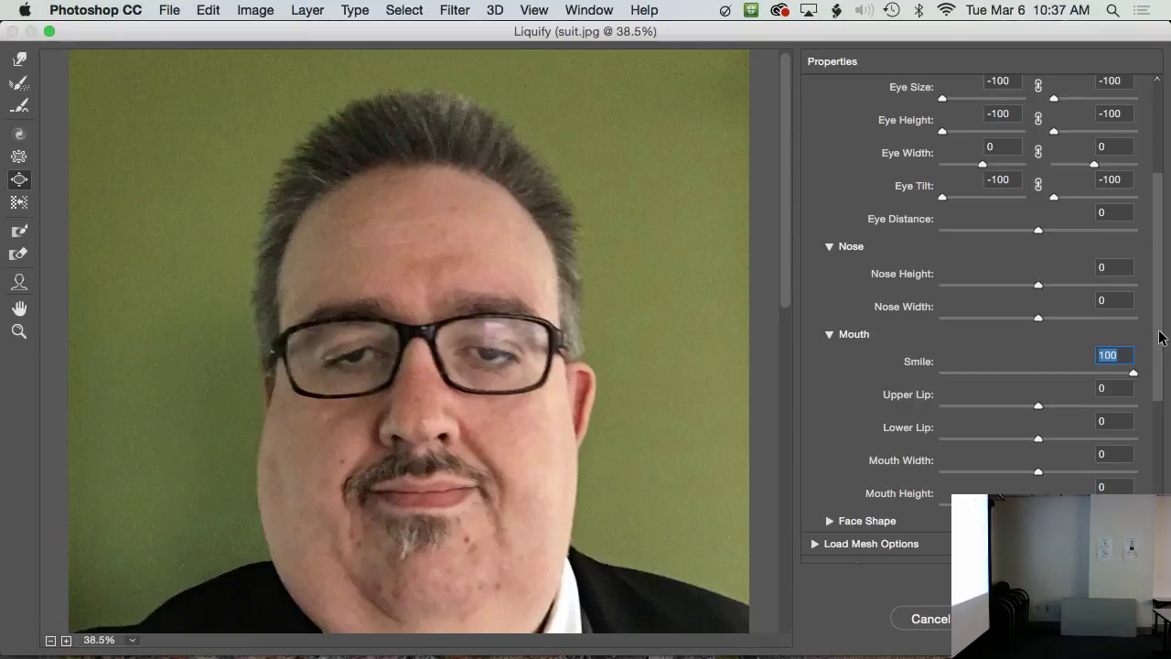
Step: Expand the Face Shape settings and set Forehead to -100, Chin Height to 100 and Jawline to -100
drag(1159, 371, 1064, 395)
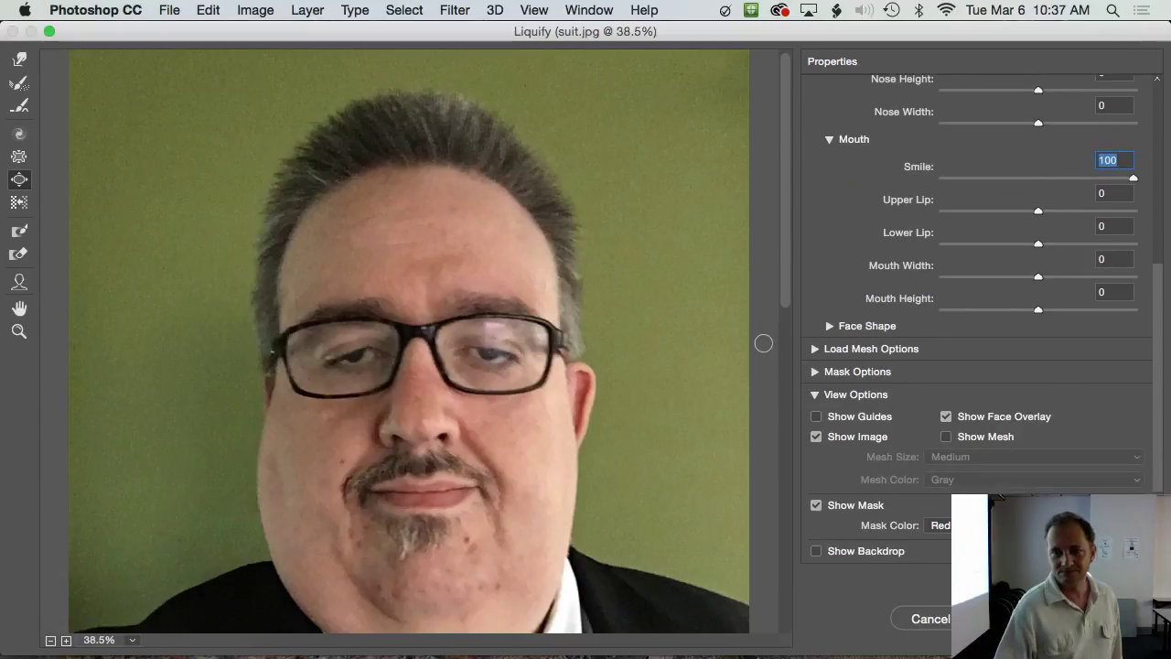
click(829, 326)
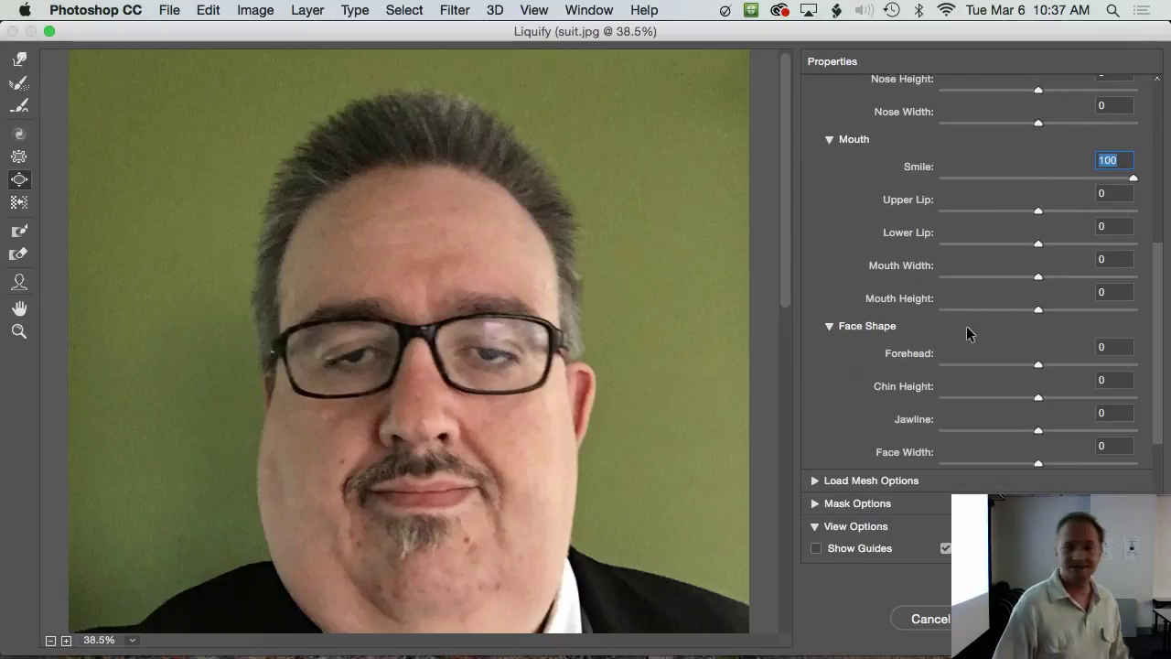
drag(1038, 366, 906, 384)
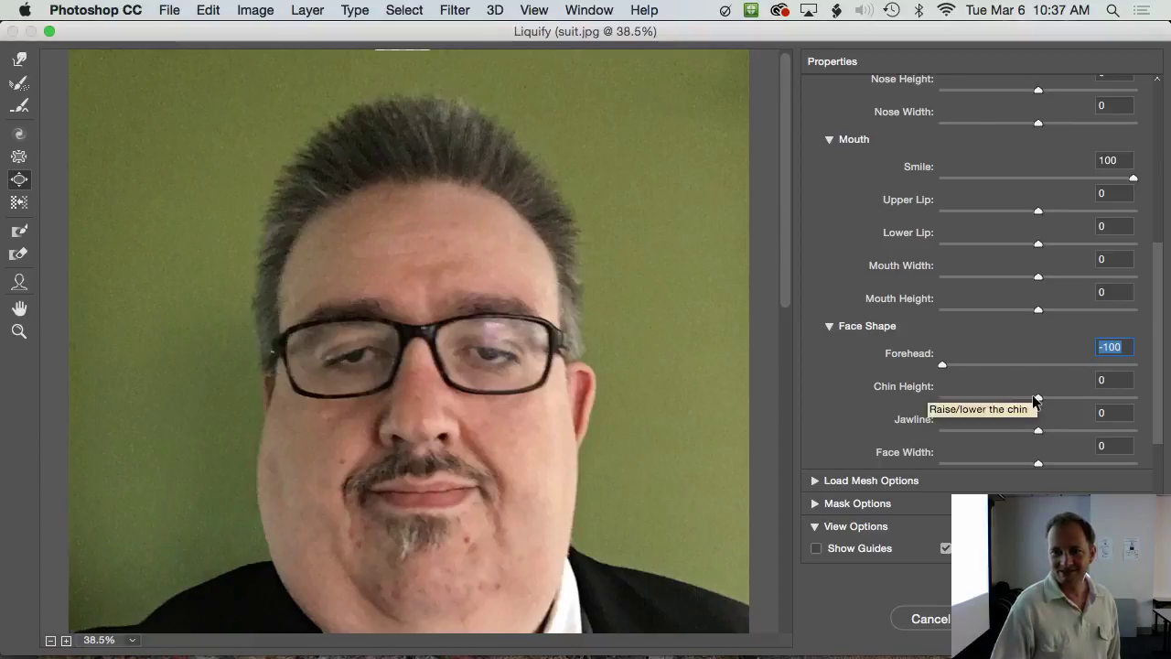
drag(1037, 398, 1150, 397)
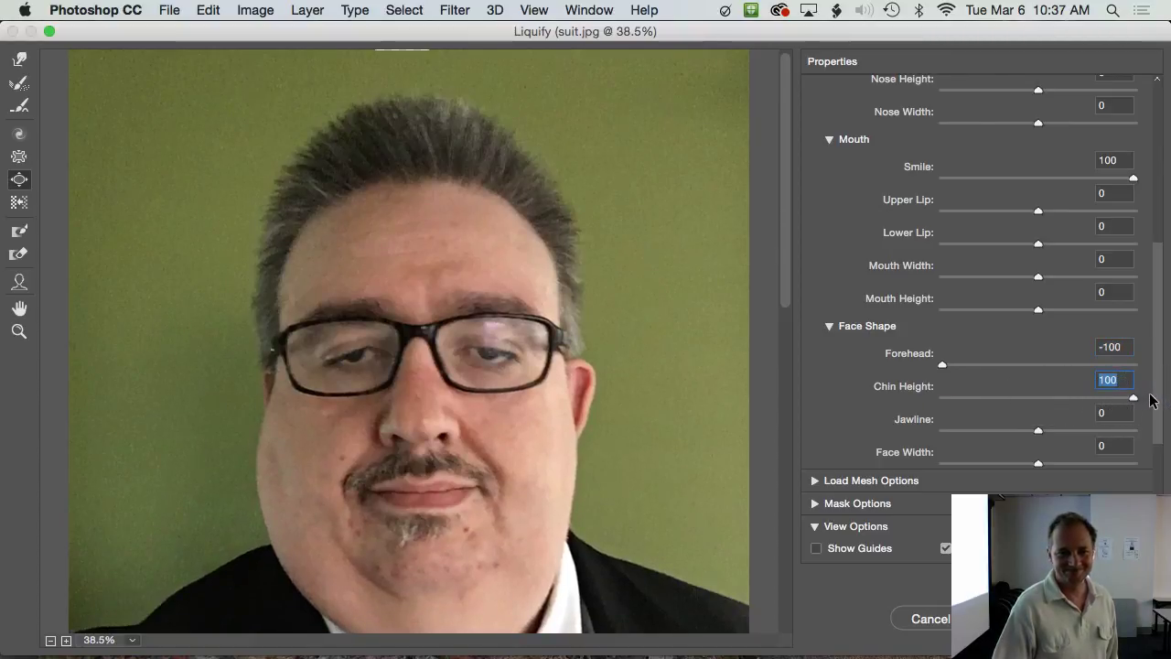
drag(1038, 430, 915, 434)
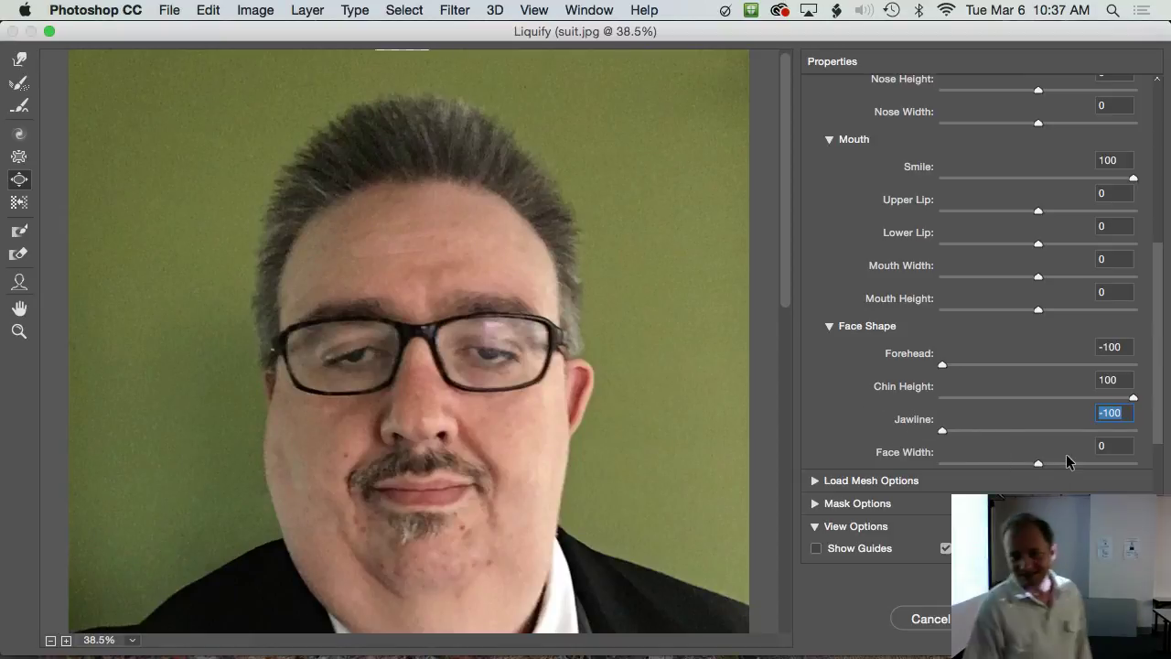
Step: Set the Face Shape's Face Width to -100 for Face #1 and discard all Liquify changes to the portrait
drag(1034, 463, 853, 474)
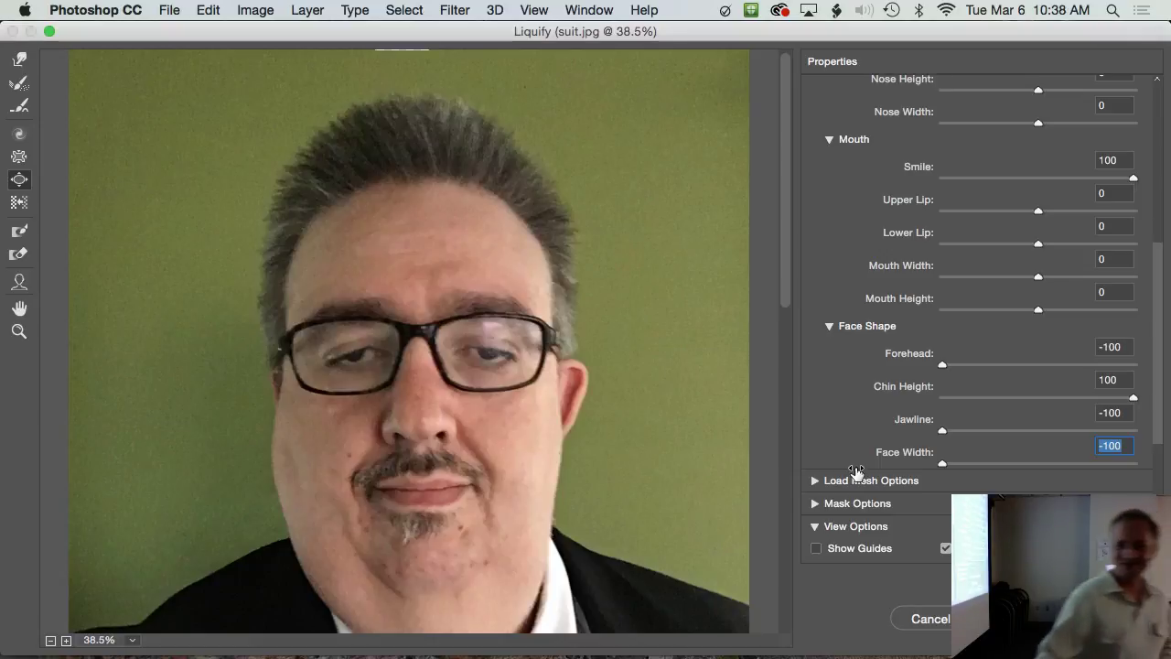
click(930, 618)
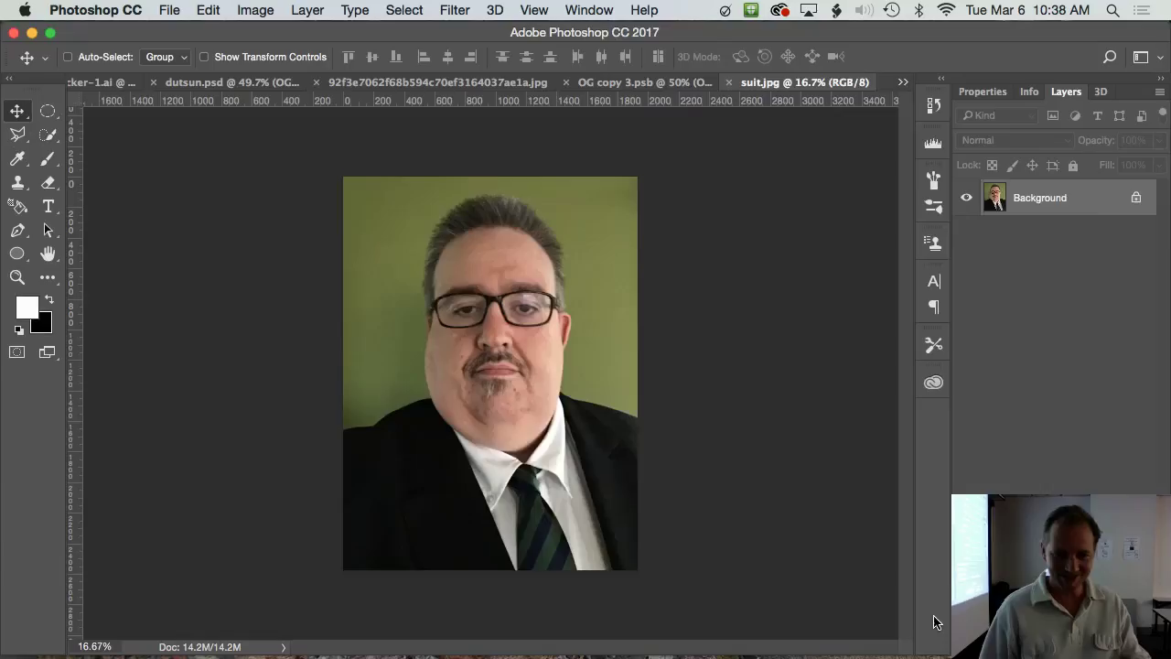
Step: Switch to Chrome and search Google Images for puppies
key(super+Tab)
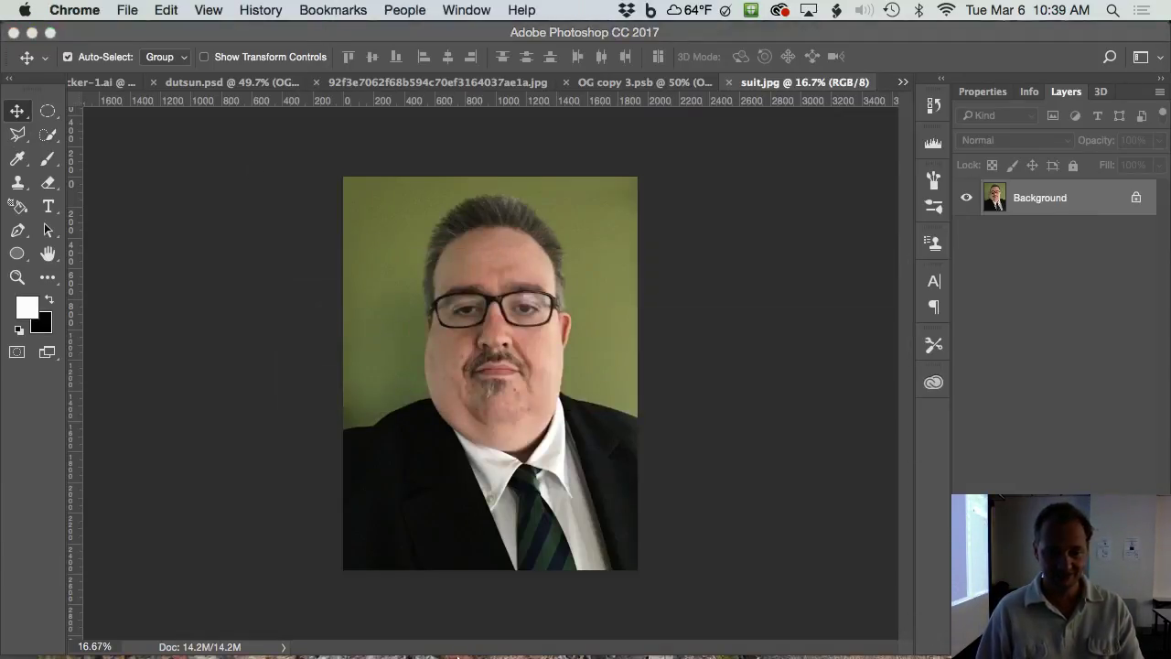
click(536, 596)
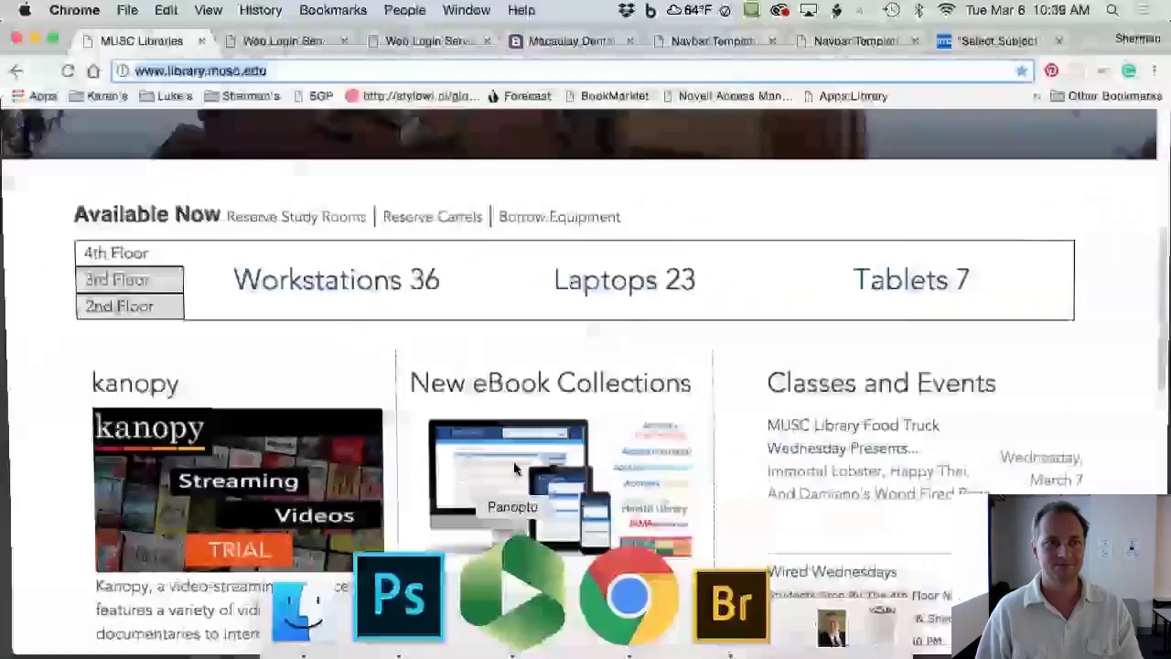
text(d)
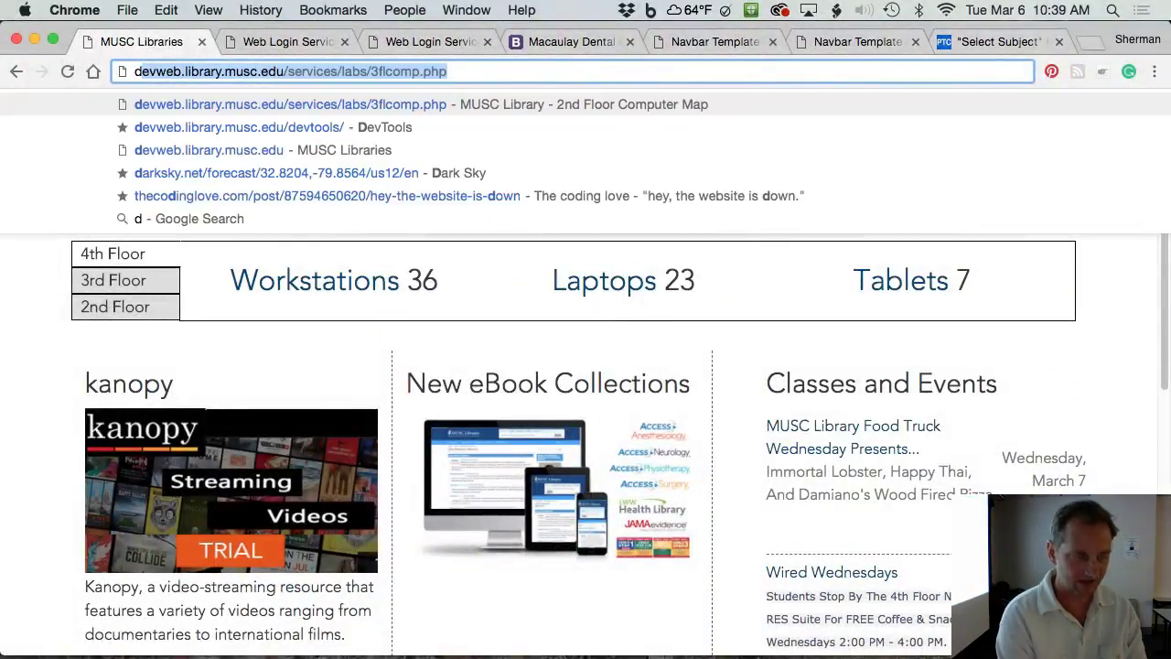
key(BackSpace)
text(puppies)
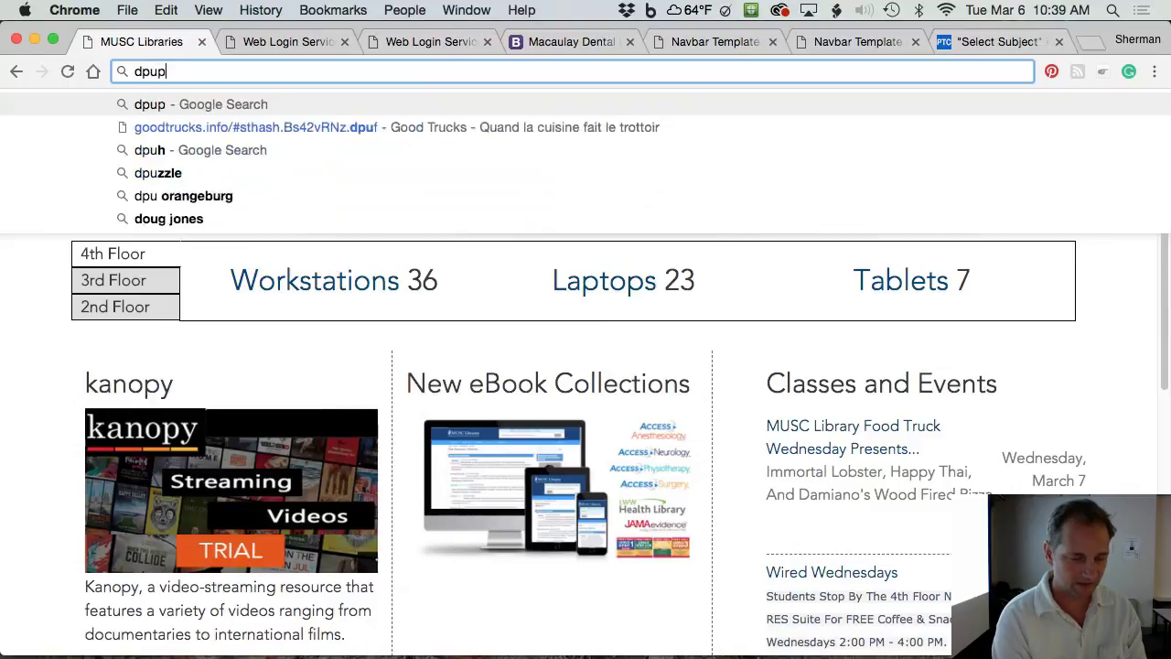
key(Return)
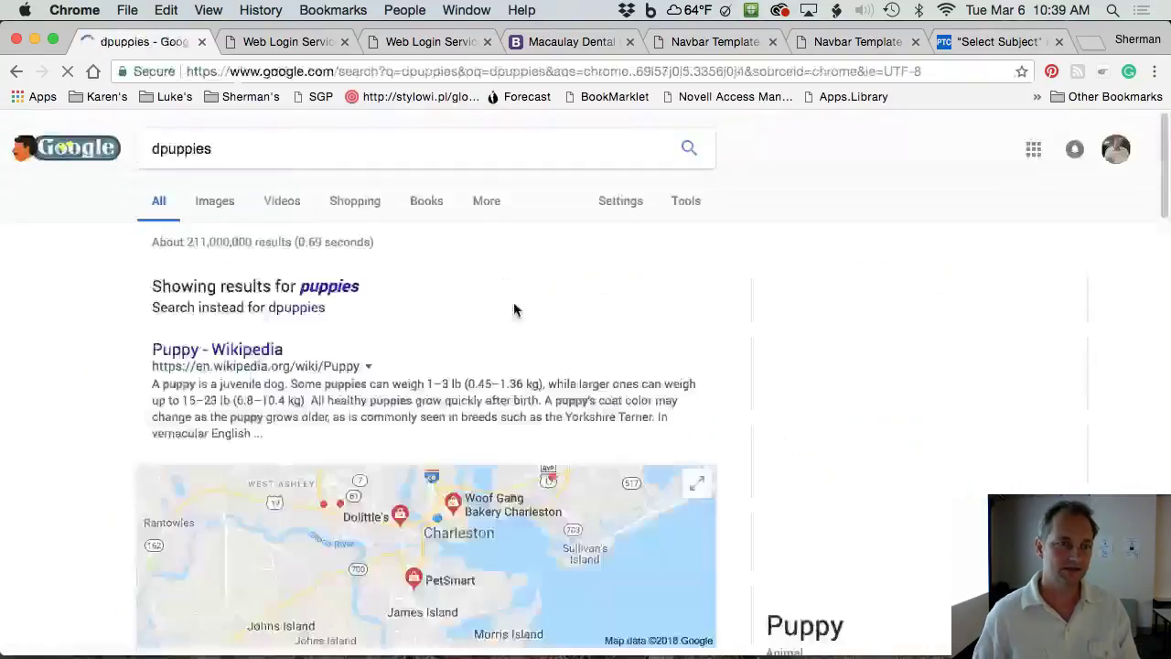
click(231, 204)
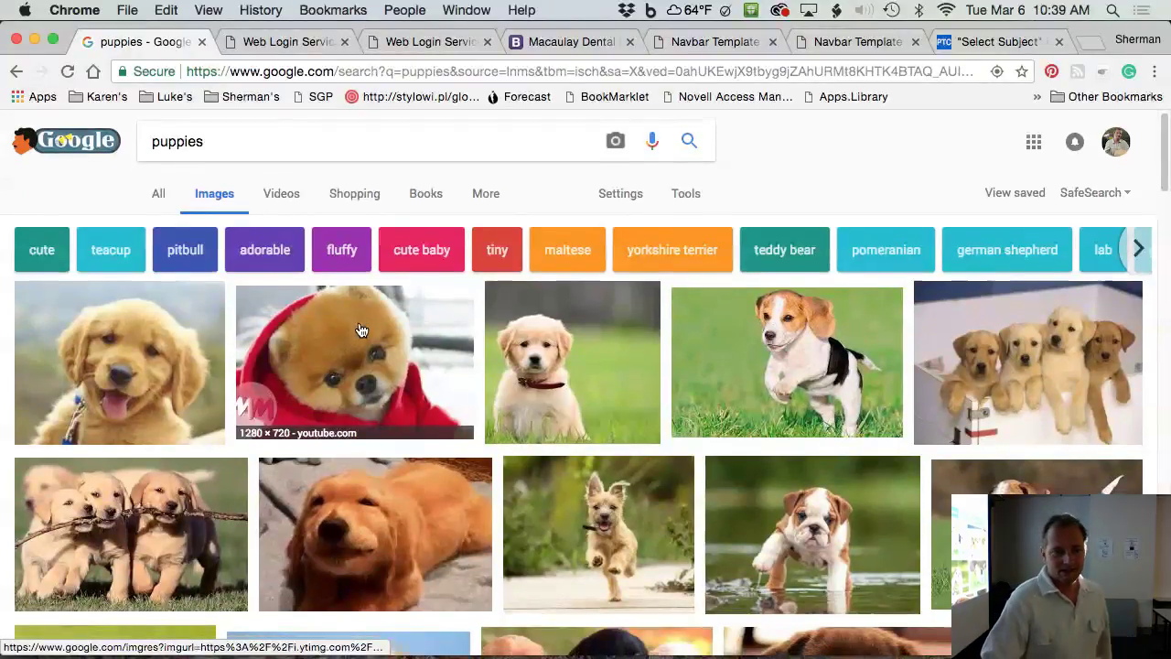
Step: Open the preview of the bulldog puppy walking through water and copy the image to the clipboard
scroll(360, 329, down, 3)
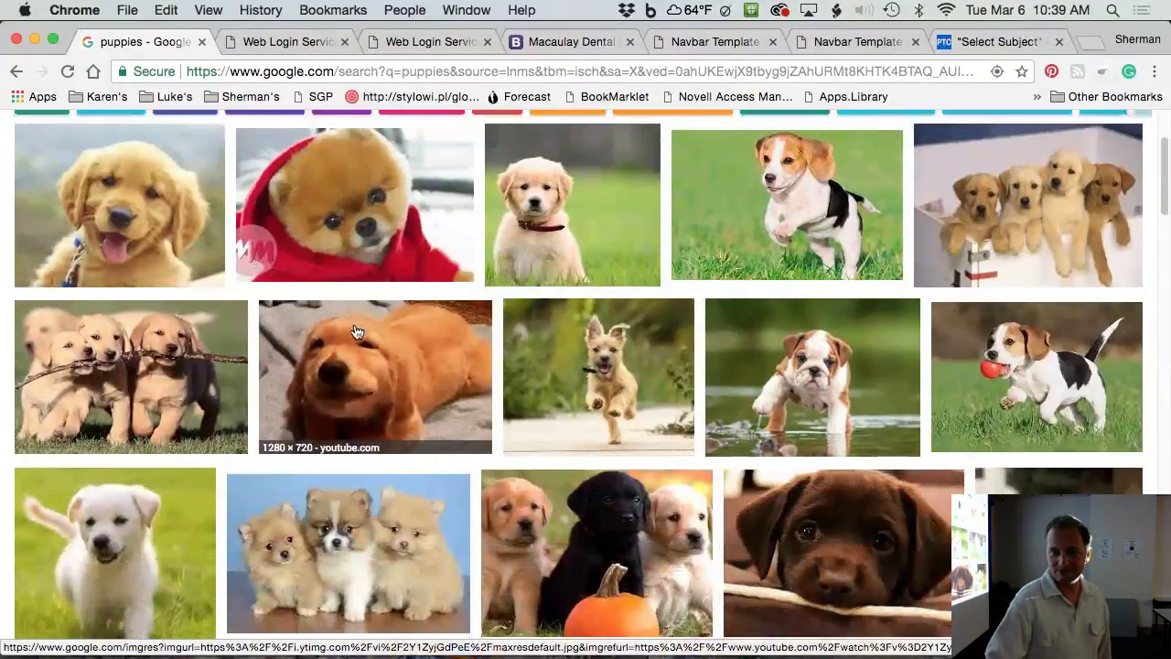
click(856, 343)
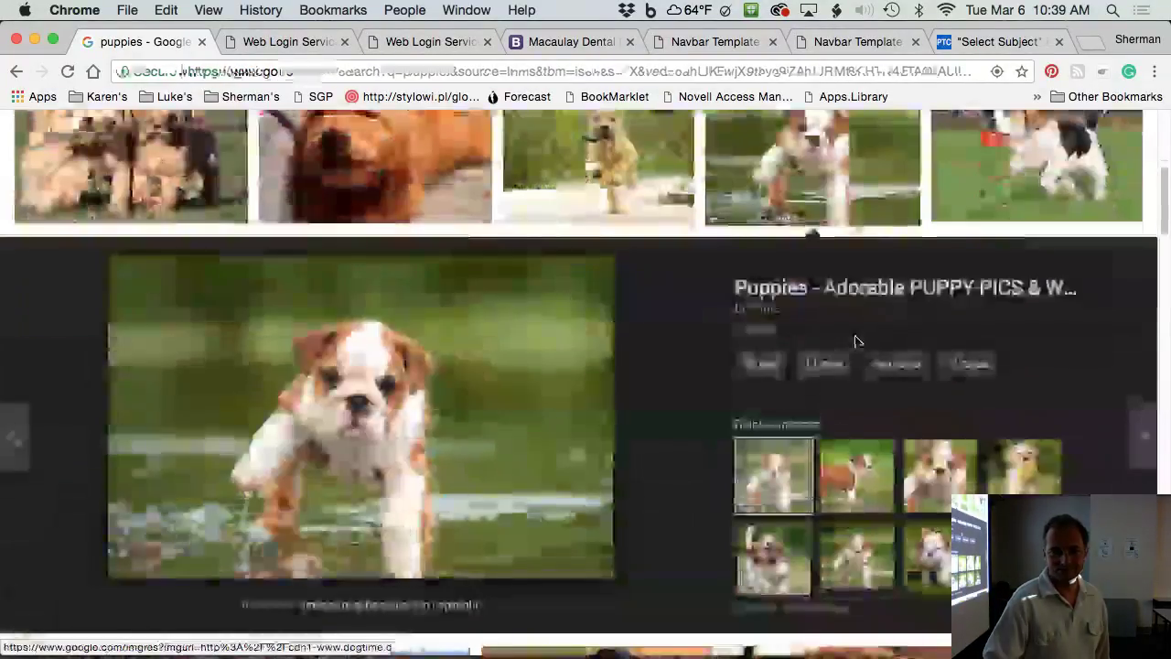
right_click(412, 384)
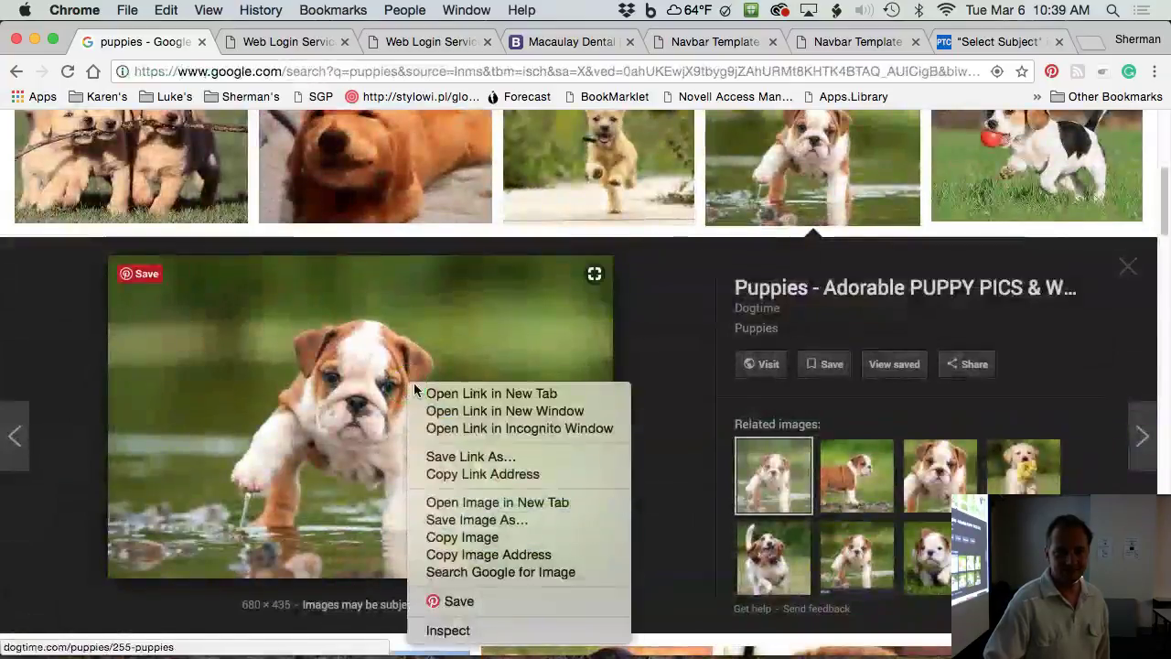
click(461, 538)
Step: Switch to Photoshop, create a 680 x 435 pixel document from the Clipboard preset and paste the puppy photo into it
key(super+Tab)
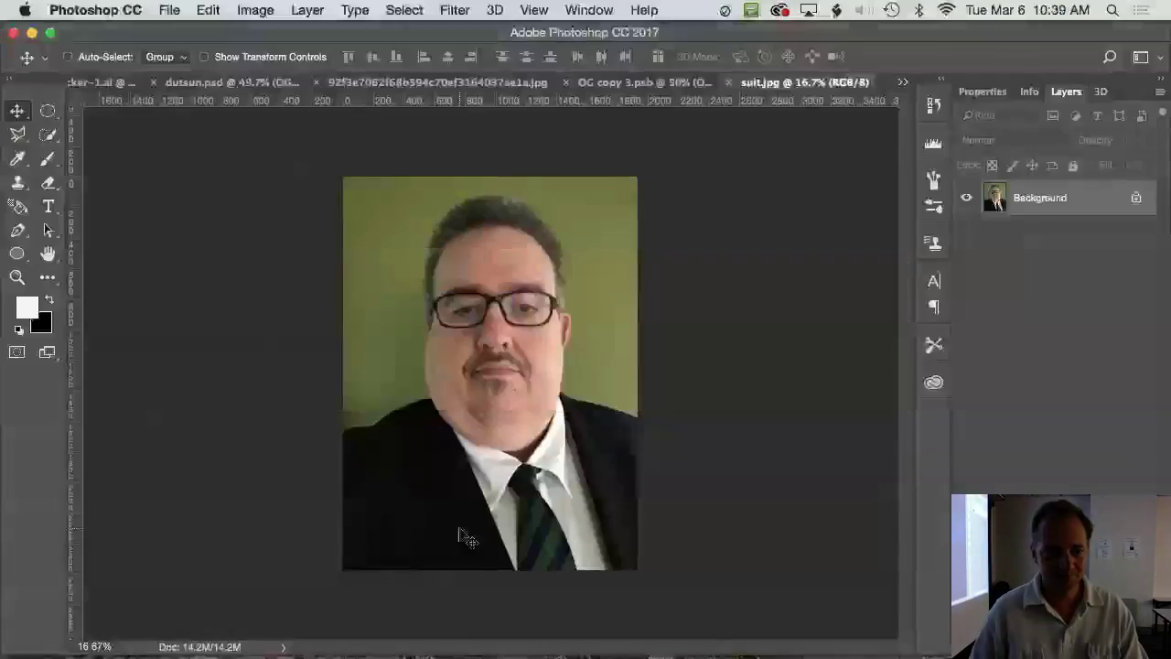
key(super+n)
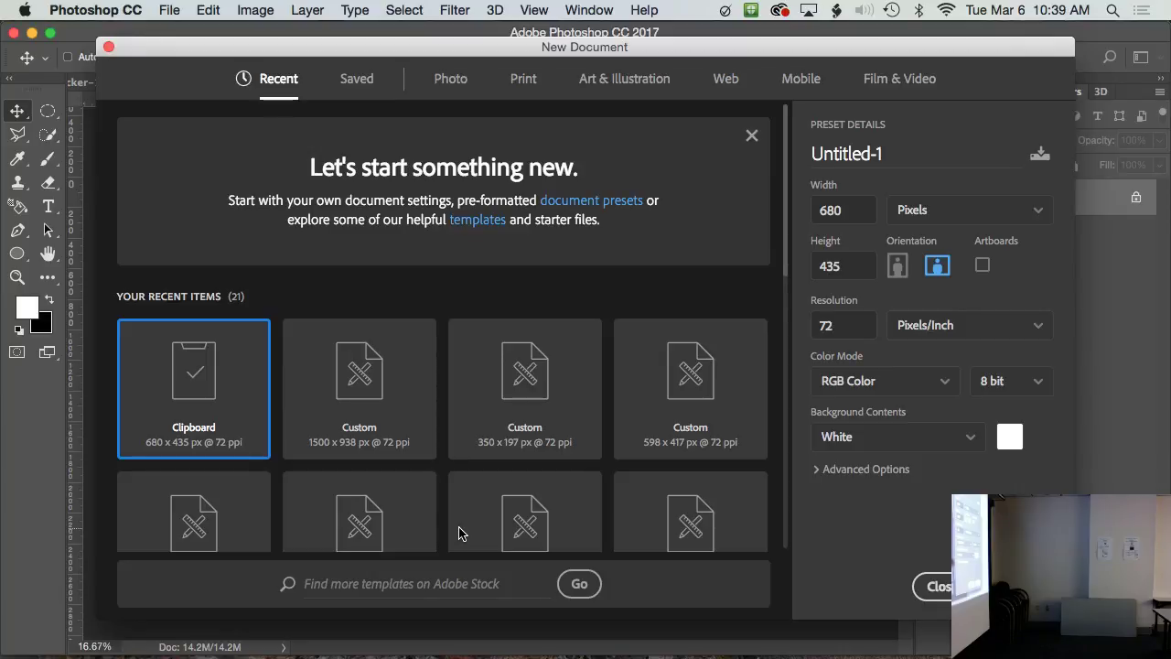
key(Return)
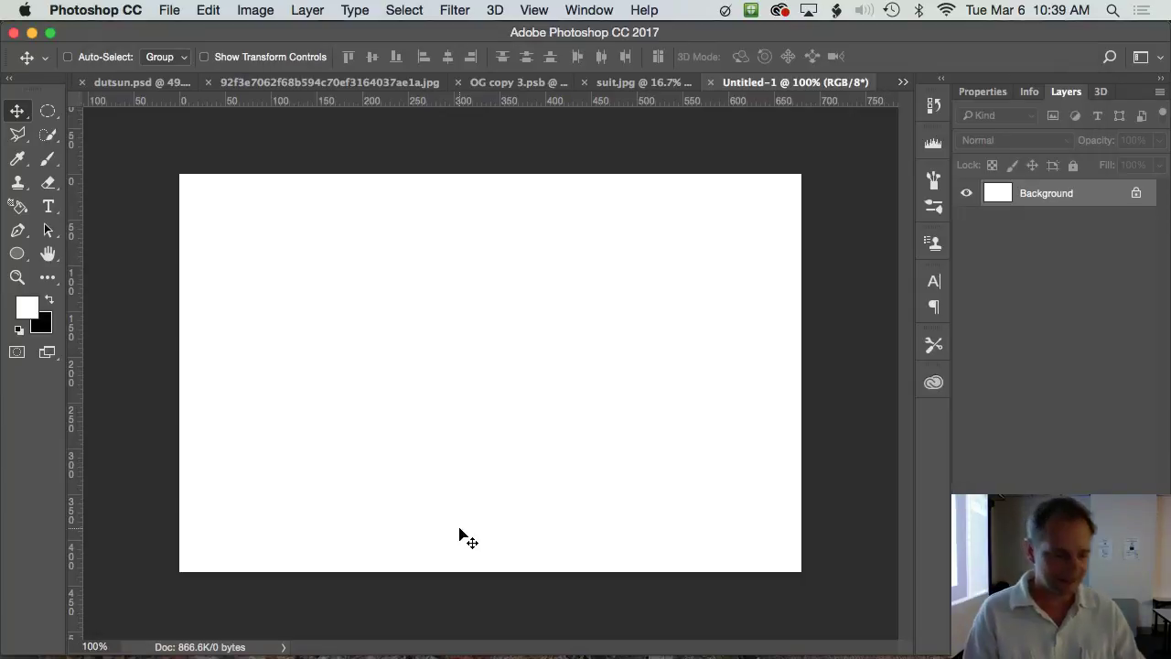
key(super+v)
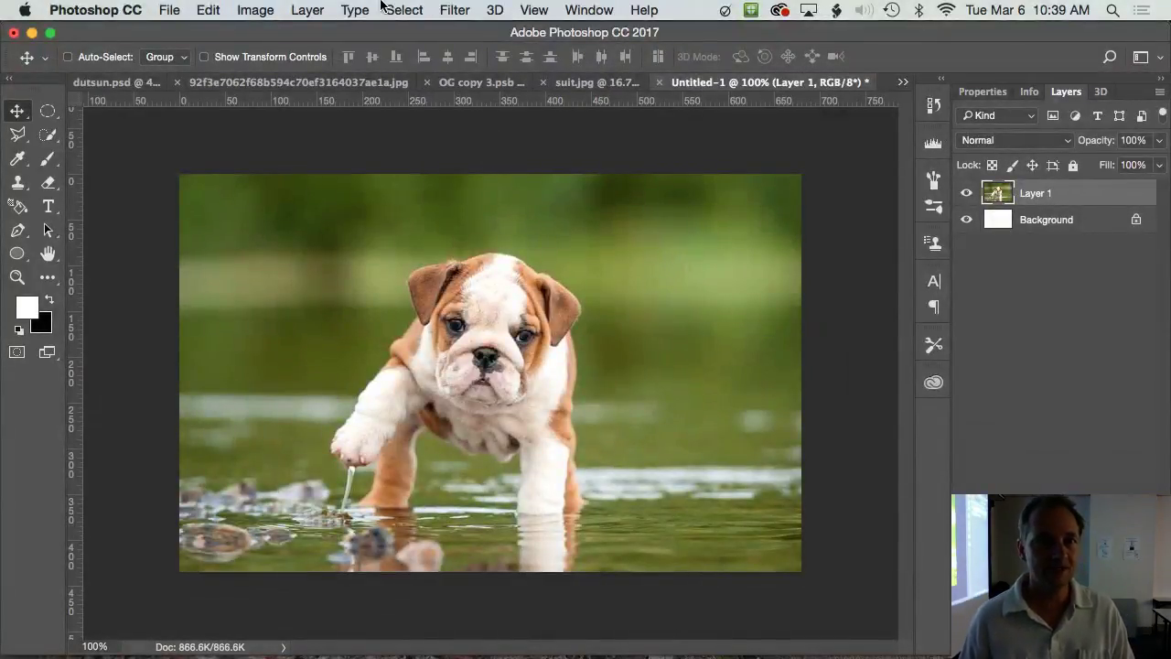
Step: Try to adjust the puppy's eye size and nose height with Face-Aware Liquify, and close the filter without applying it
click(453, 11)
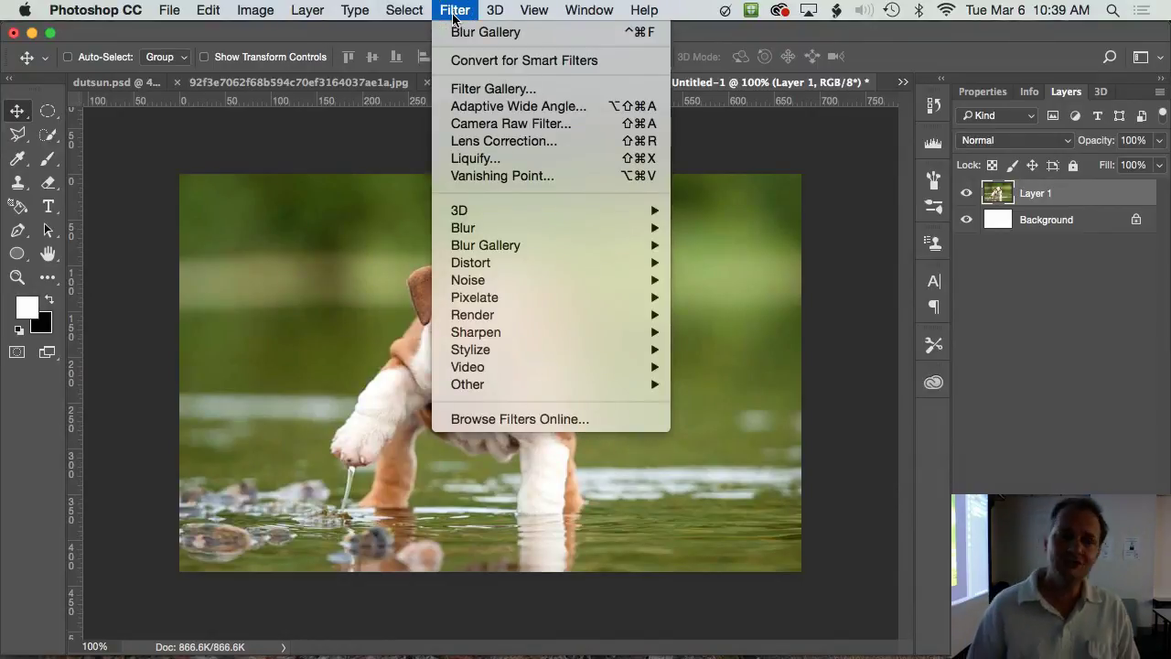
click(471, 163)
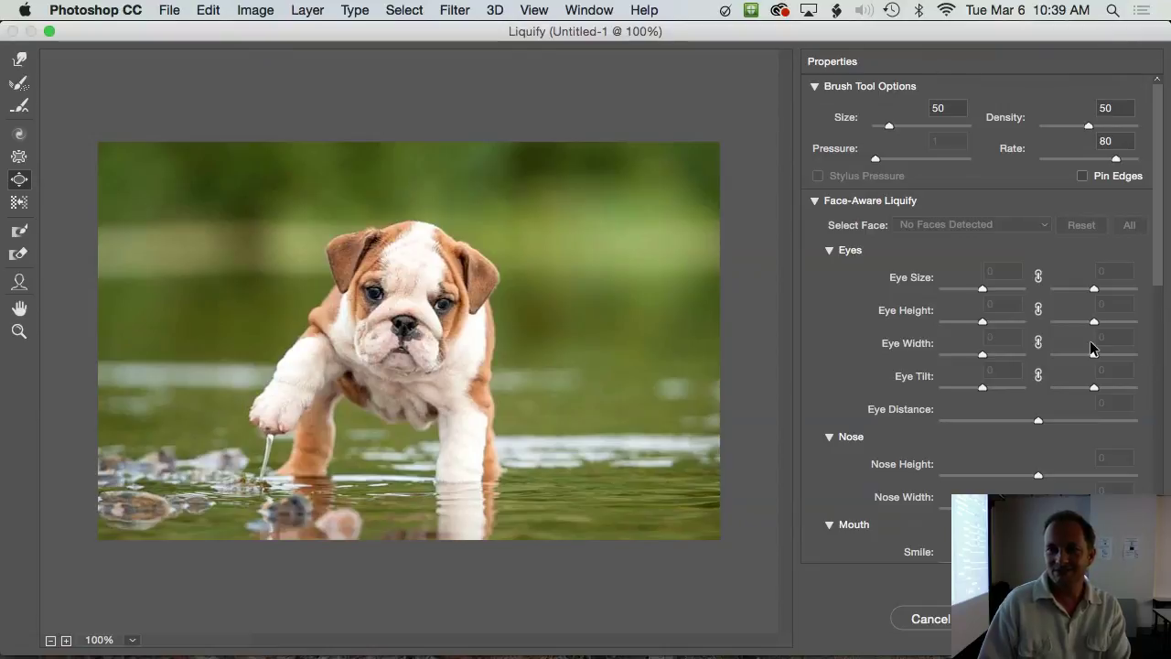
mouse_move(977, 291)
mouse_down()
mouse_move(1019, 295)
mouse_move(972, 289)
mouse_up()
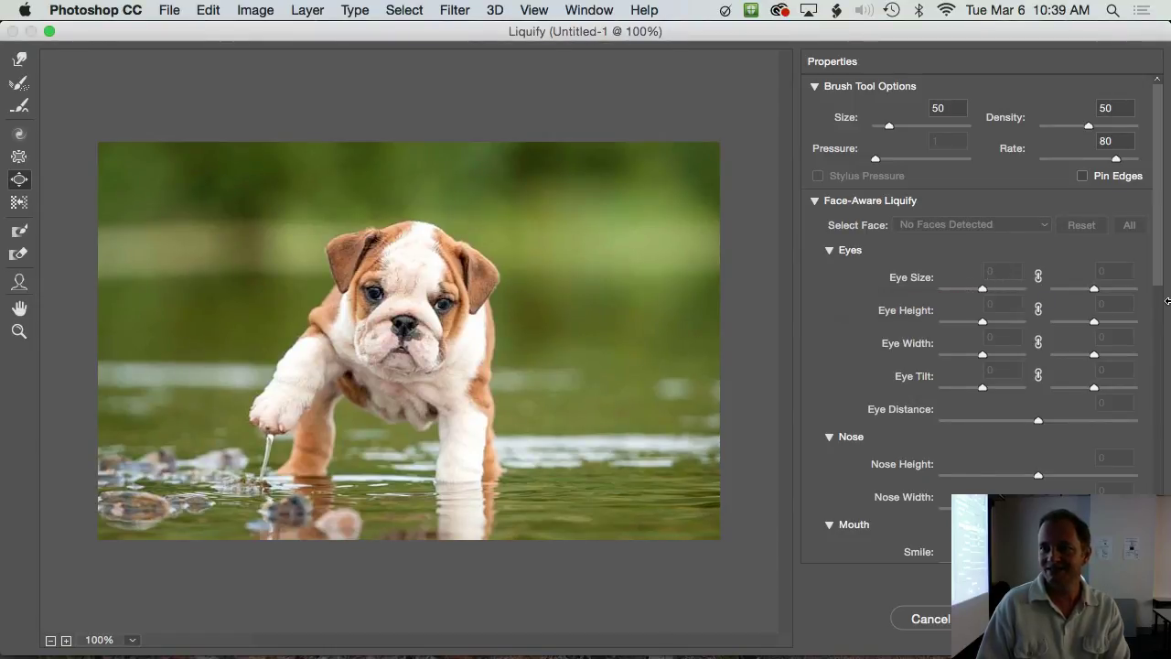
click(1091, 294)
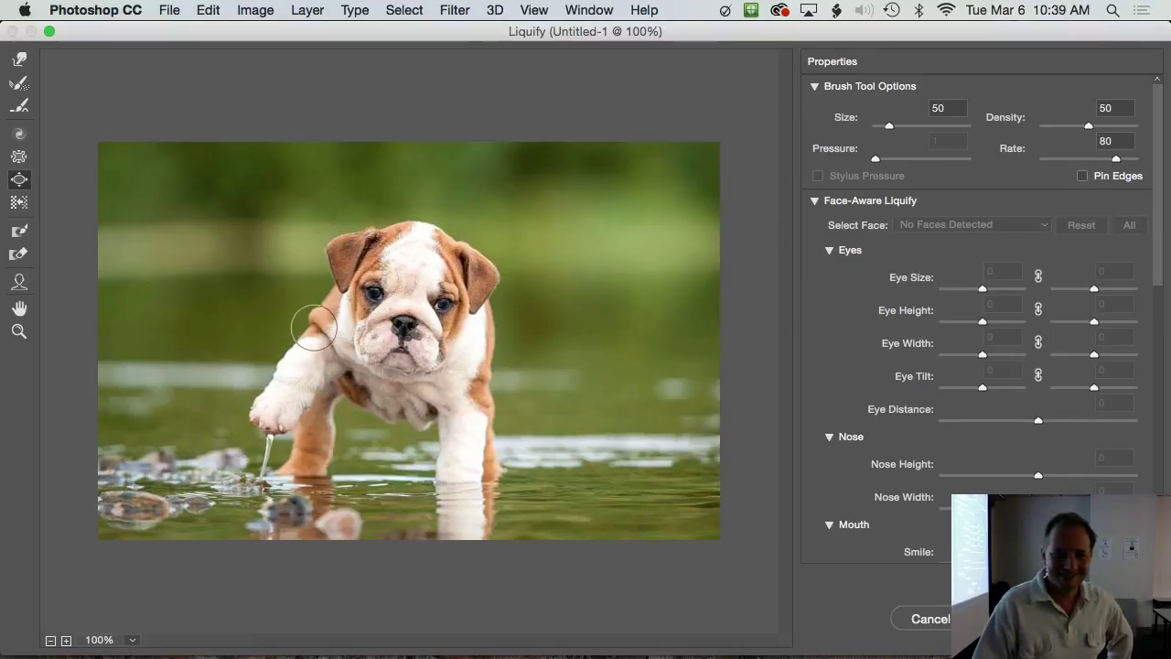
click(1041, 473)
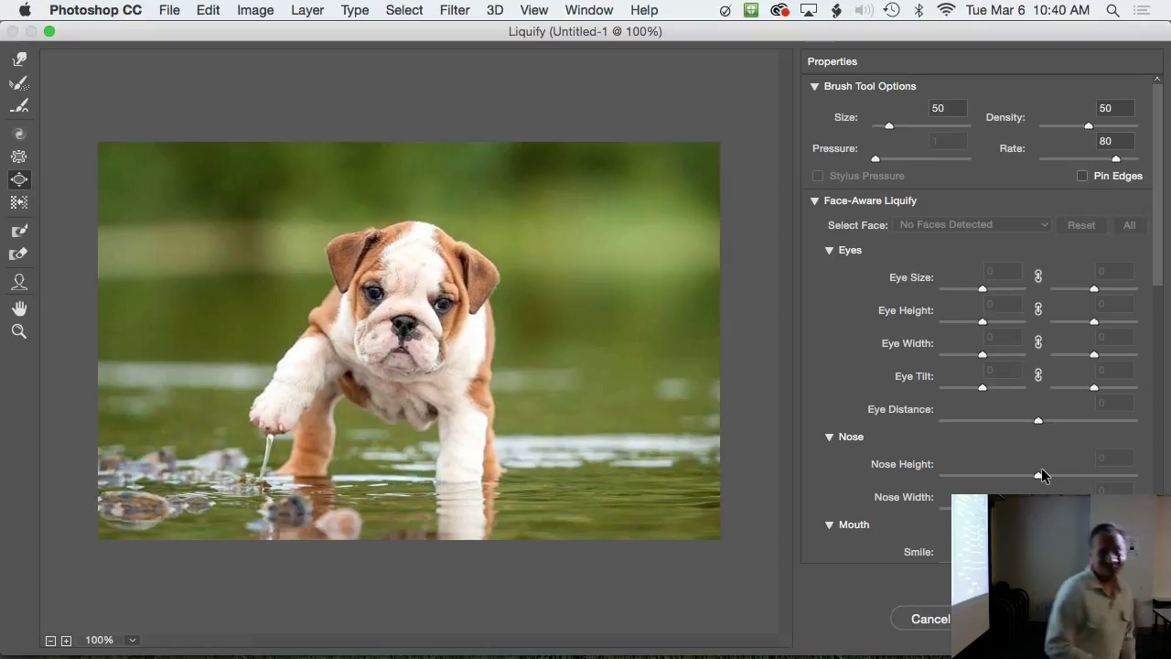
click(1042, 471)
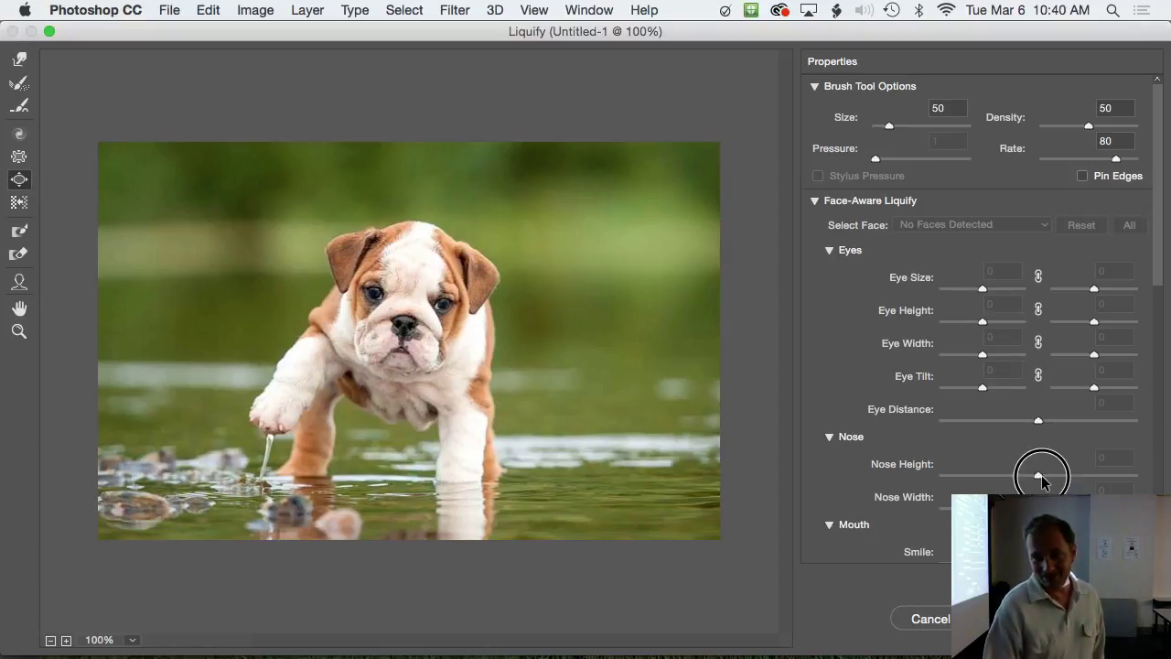
click(1004, 280)
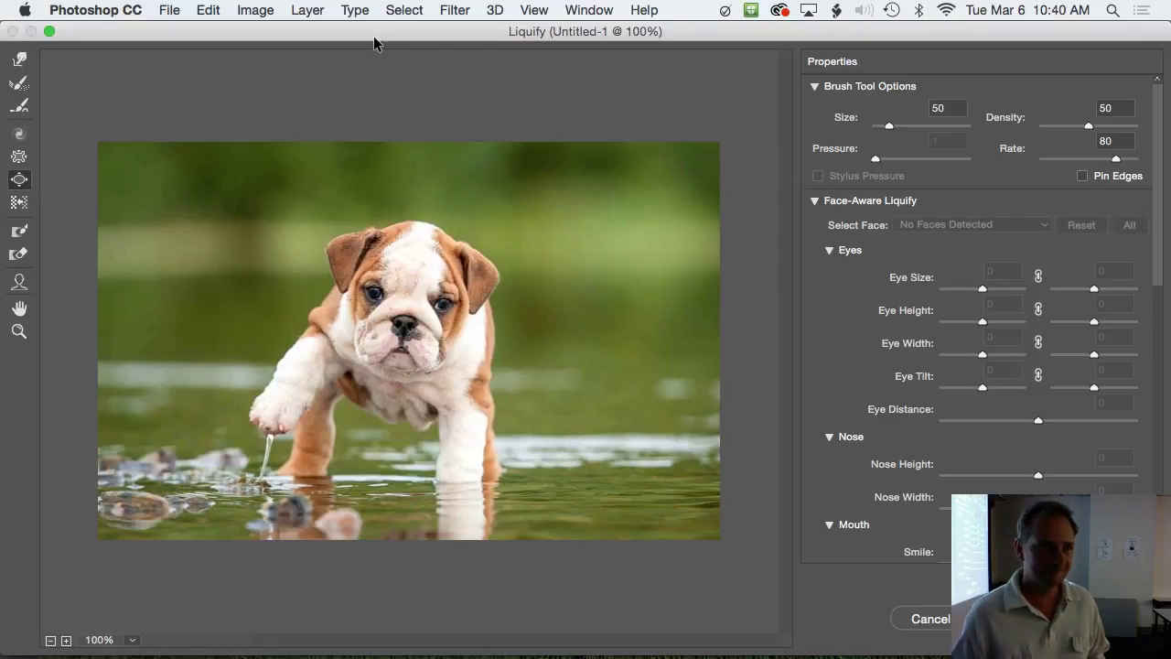
click(50, 32)
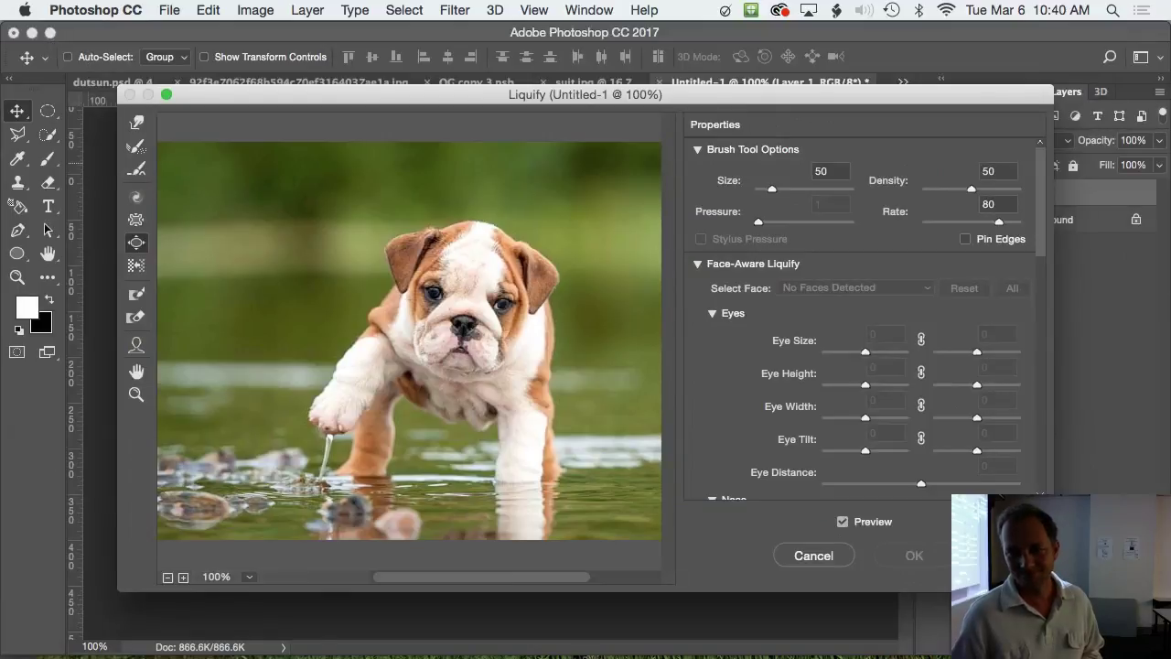
click(800, 555)
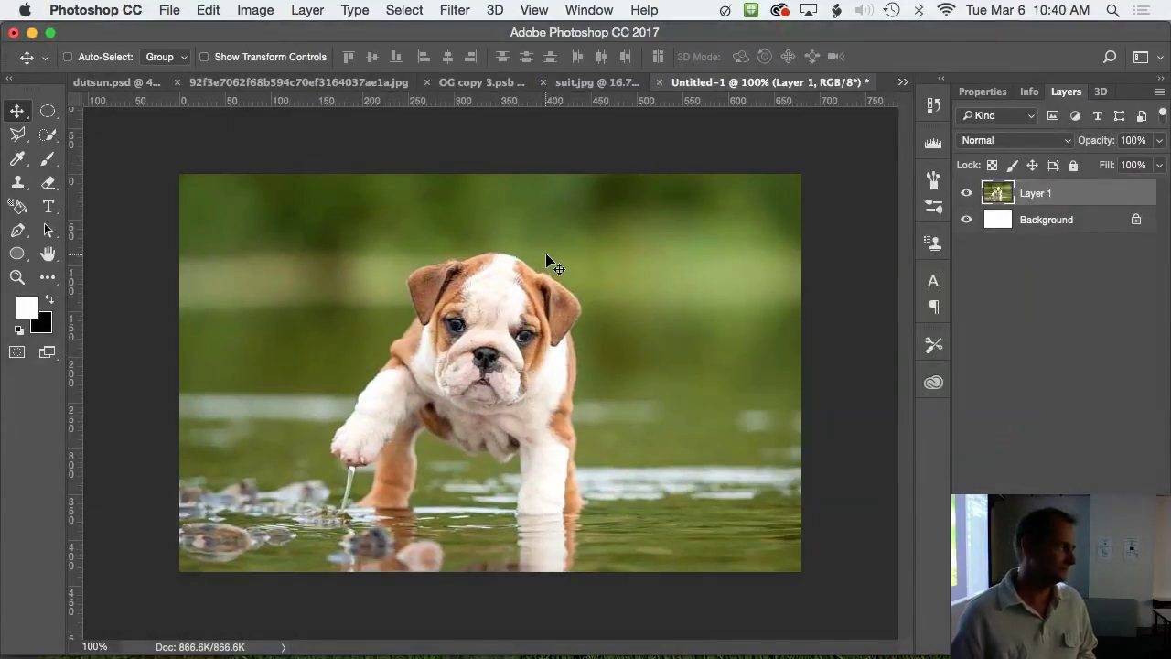